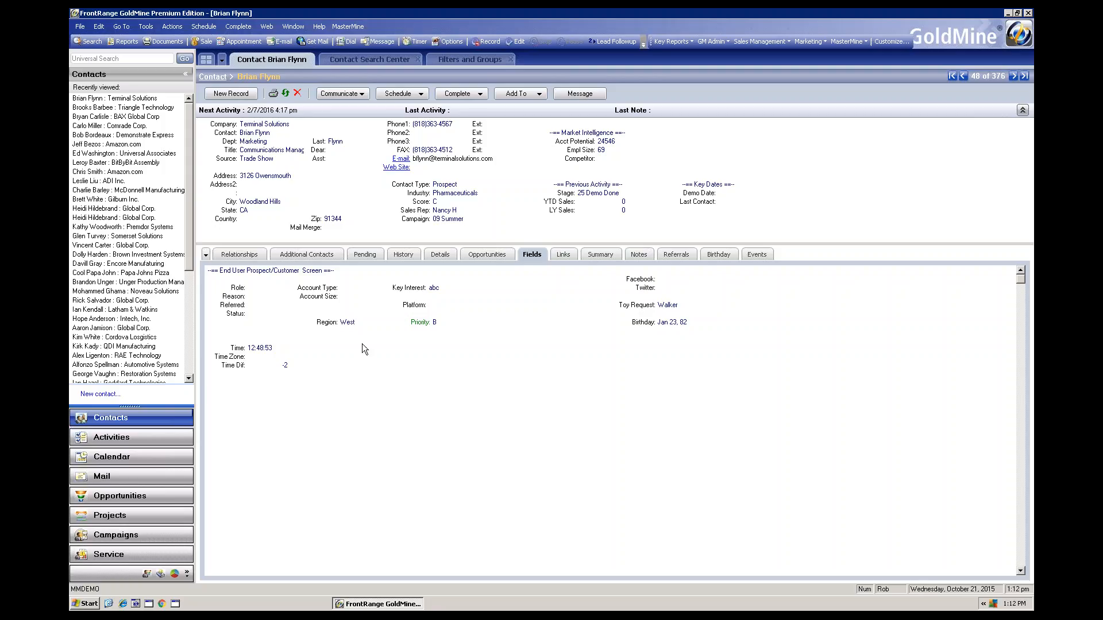
Review the Terminal Solutions contact's pending activities and history, and the BAX Global contact's summary and history two records further on
click(360, 257)
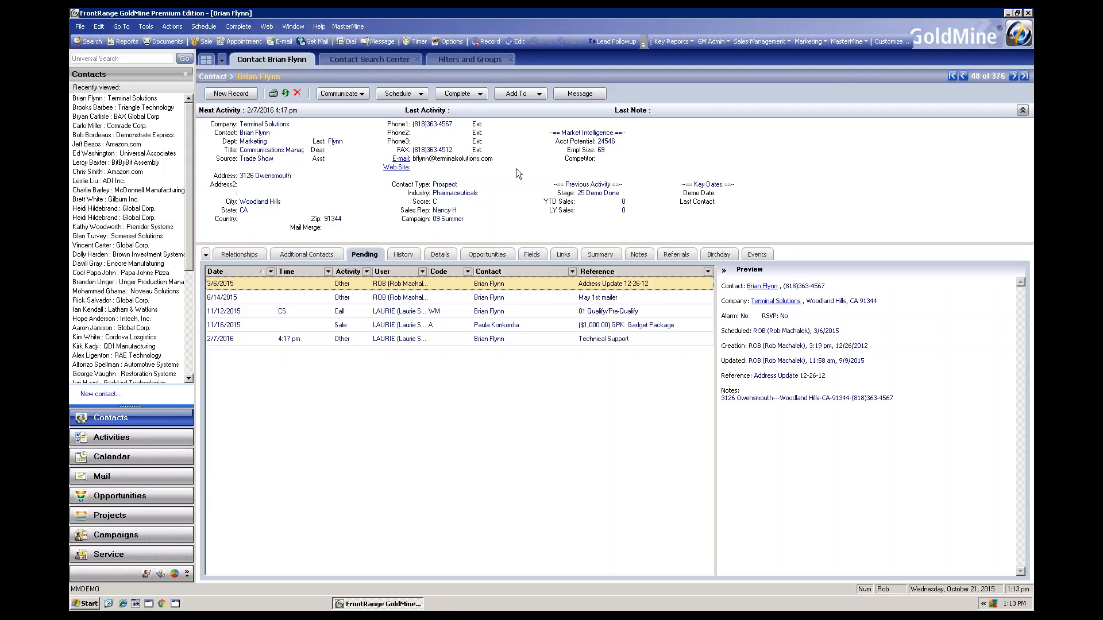
click(409, 253)
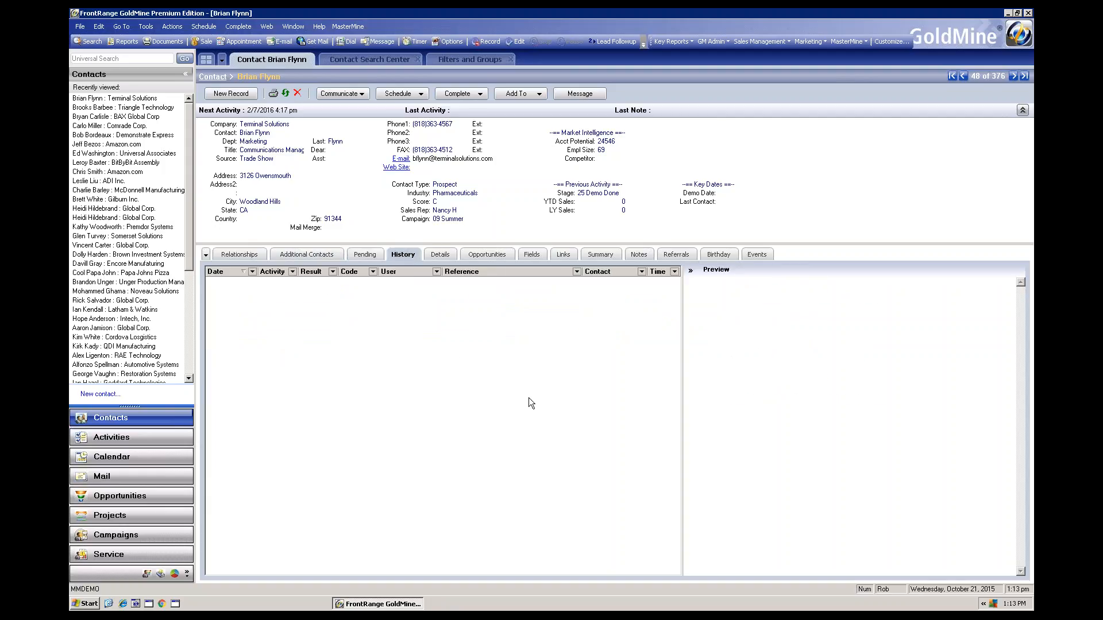
click(1015, 77)
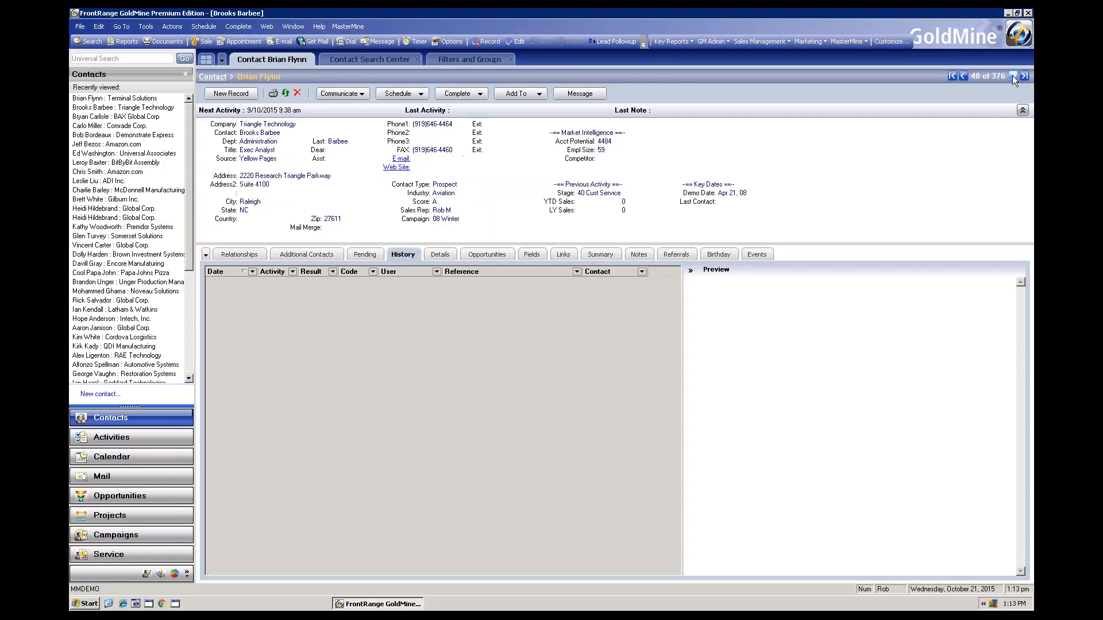
click(1014, 77)
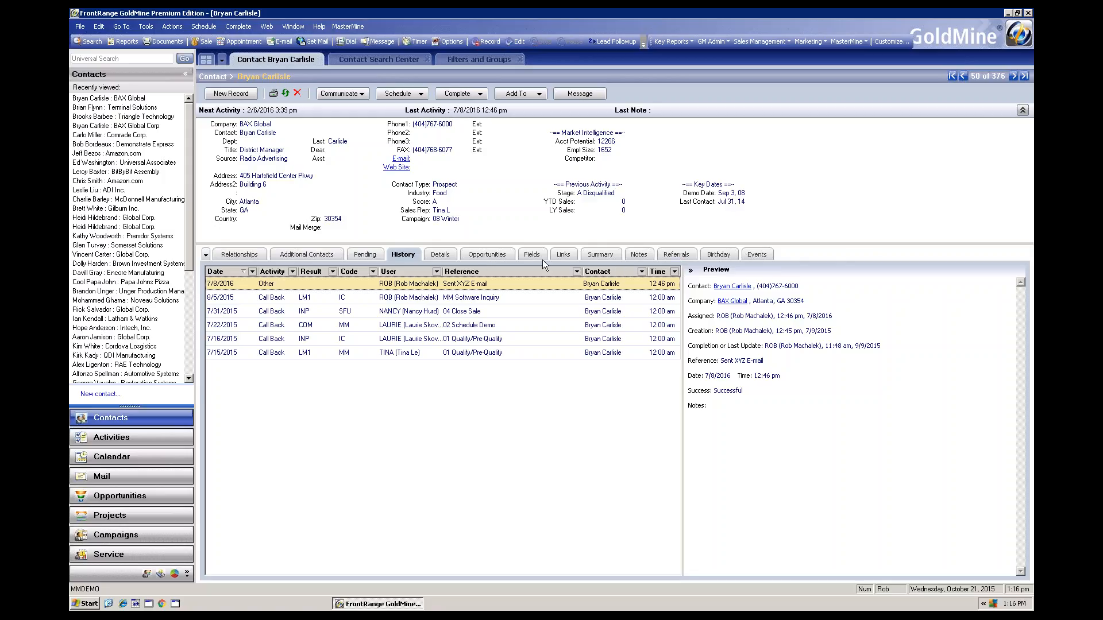
click(606, 254)
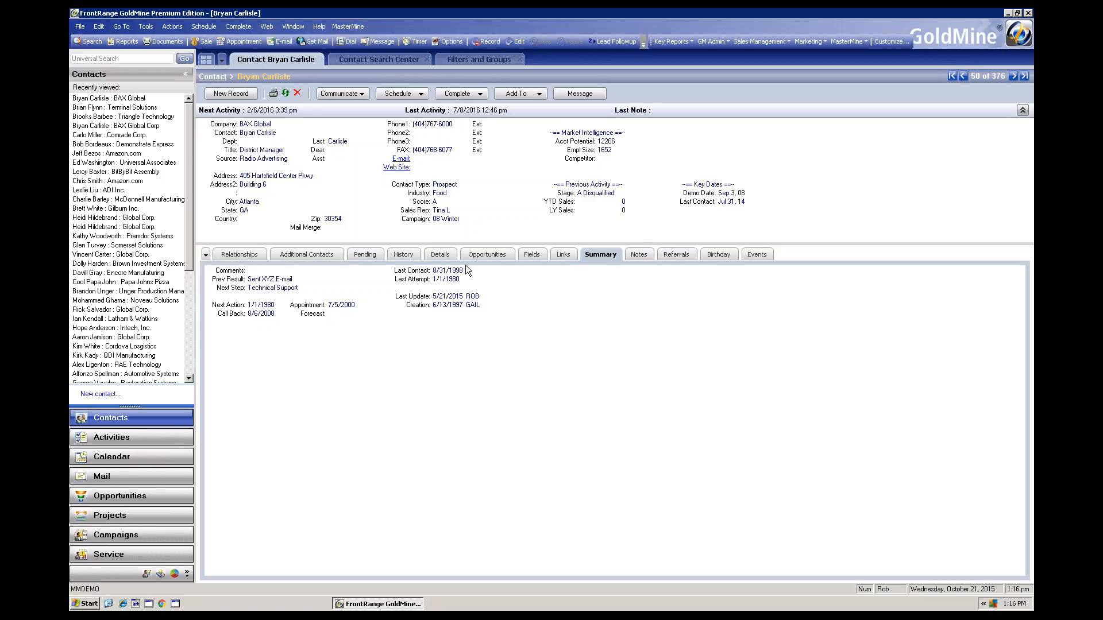
click(403, 254)
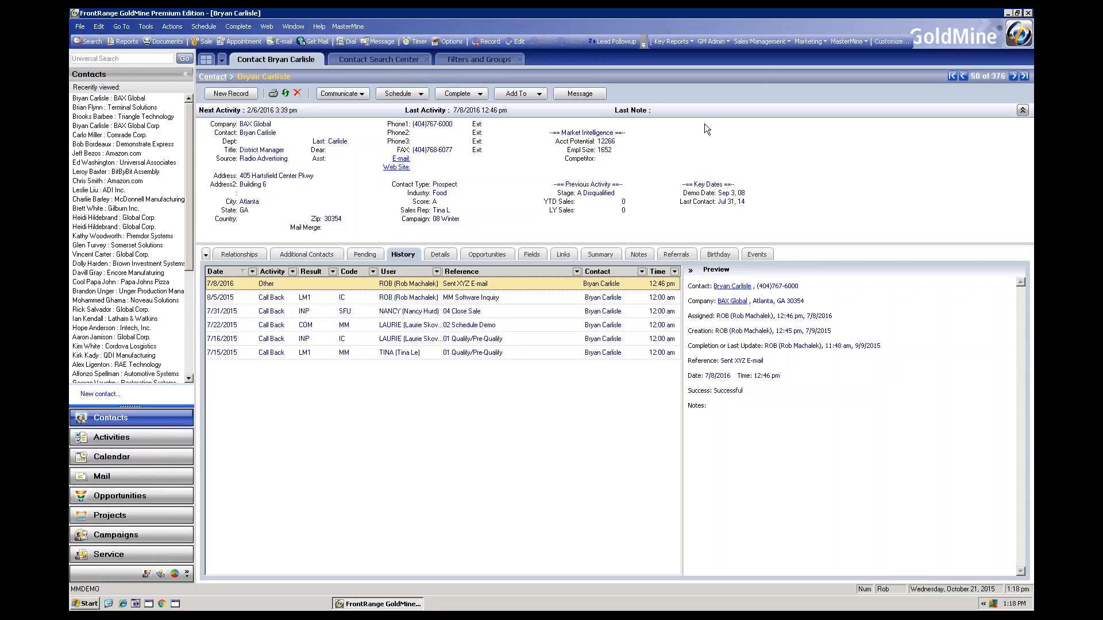
Open the Last Contact Dash report from the Sales Management reports in Excel
click(789, 40)
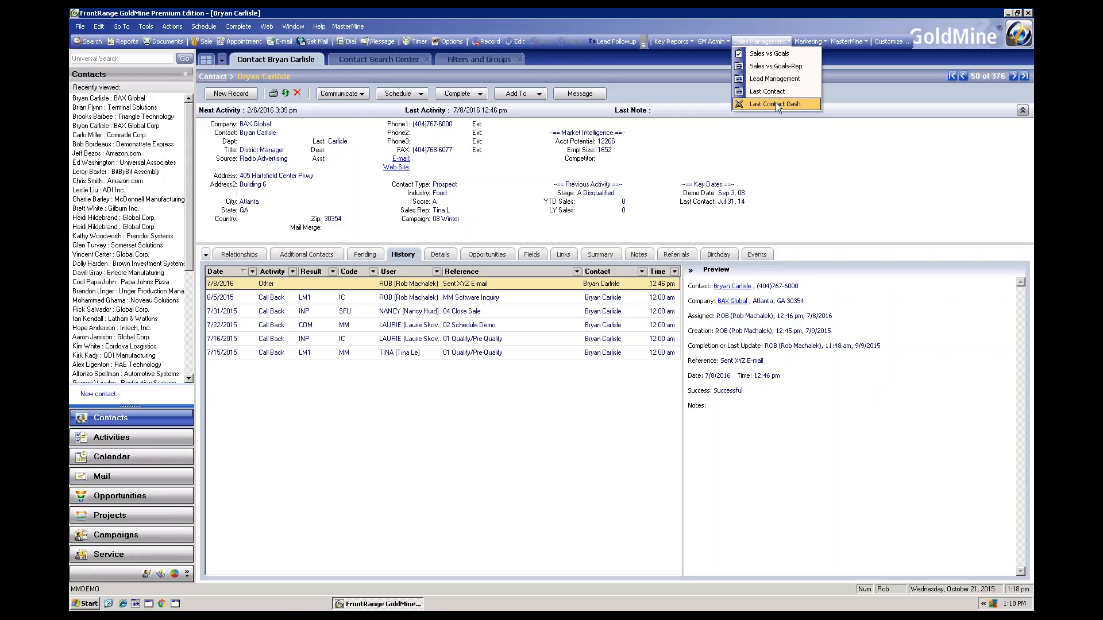
click(775, 103)
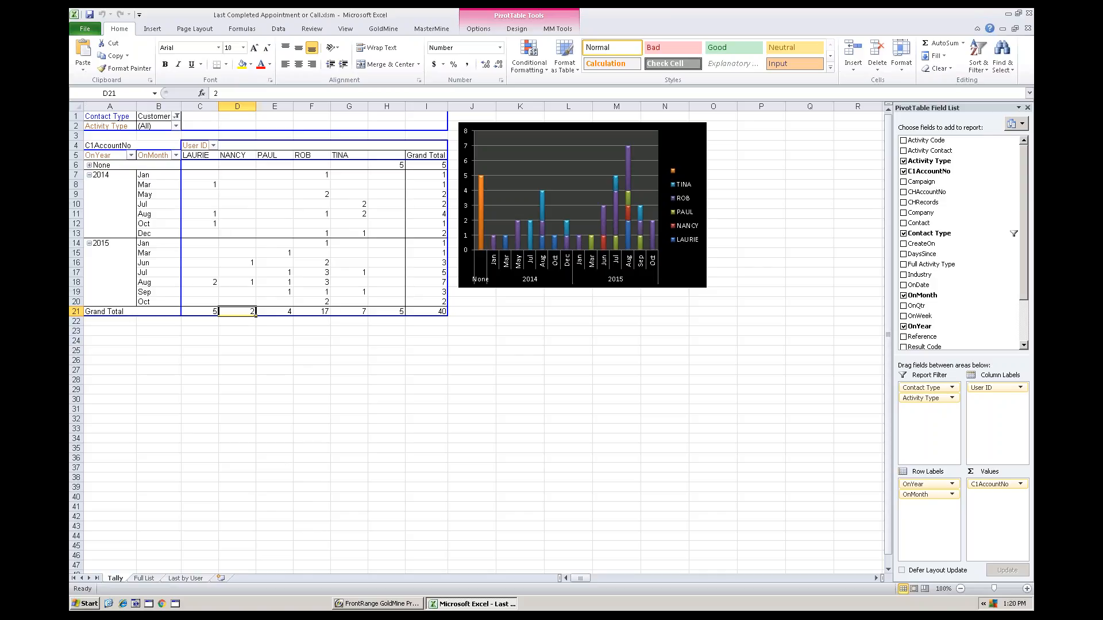
Filter the pivot table's Contact Type to the multiple items Customer, Cst, Cust and Client
click(176, 116)
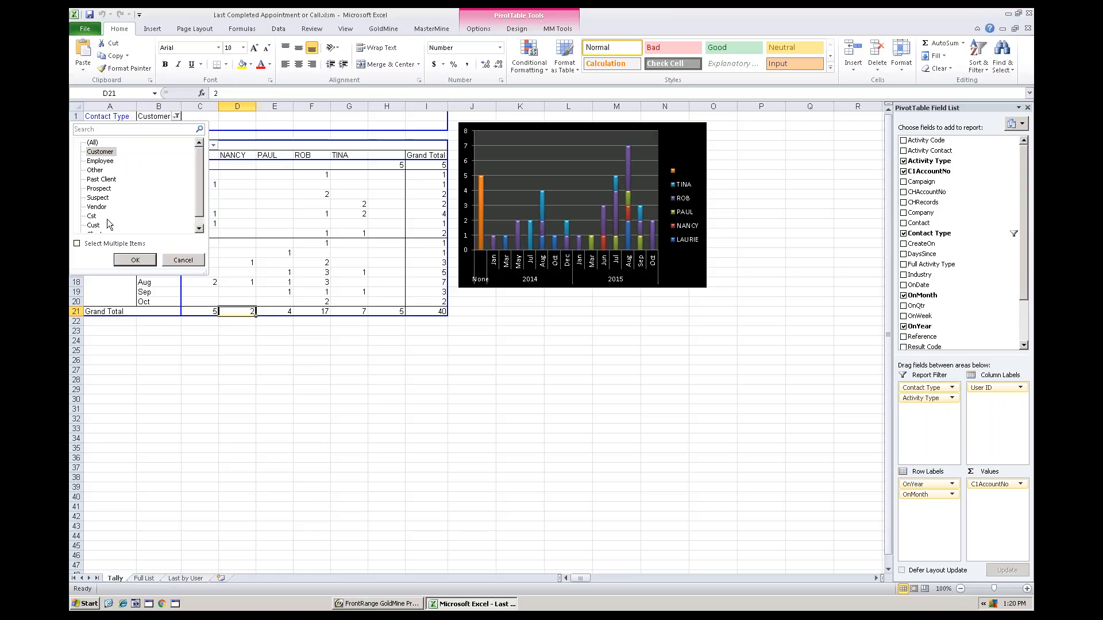
click(188, 261)
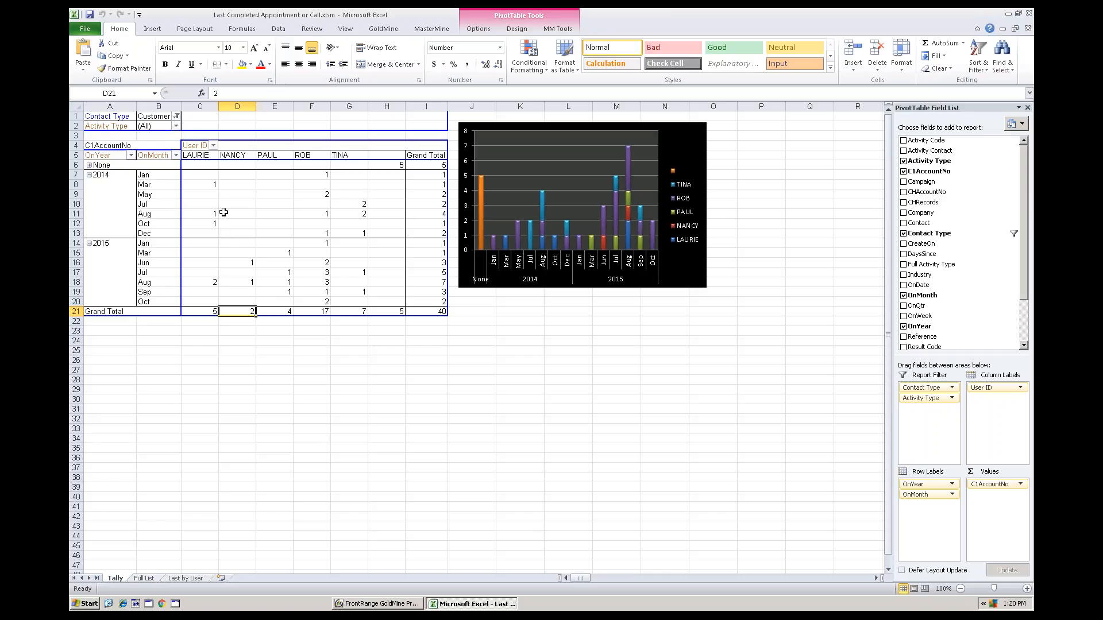
click(177, 116)
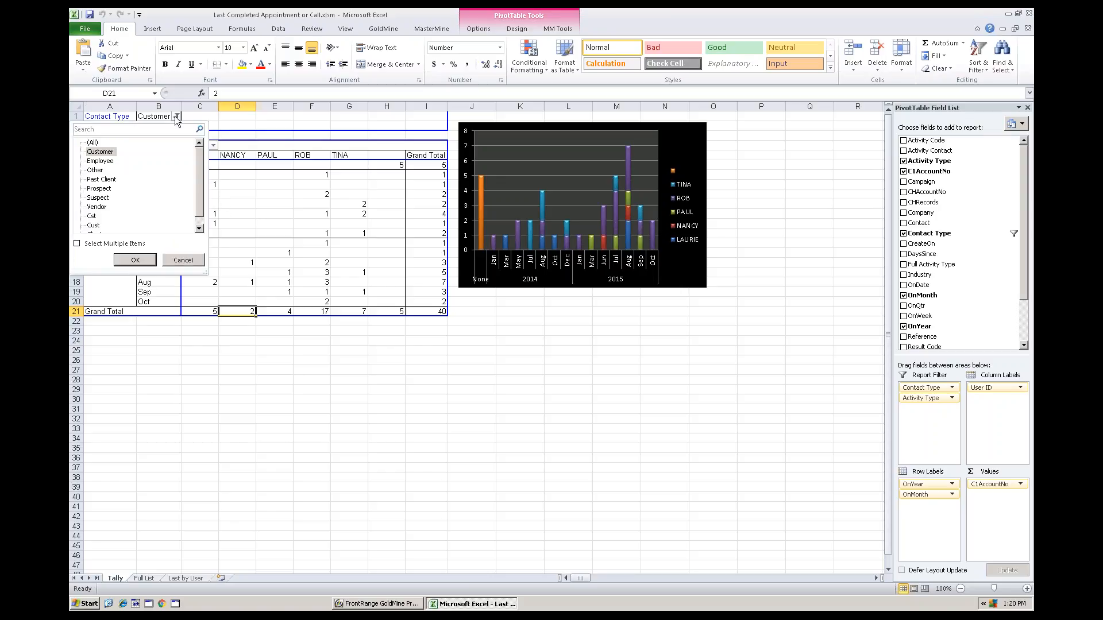
click(78, 245)
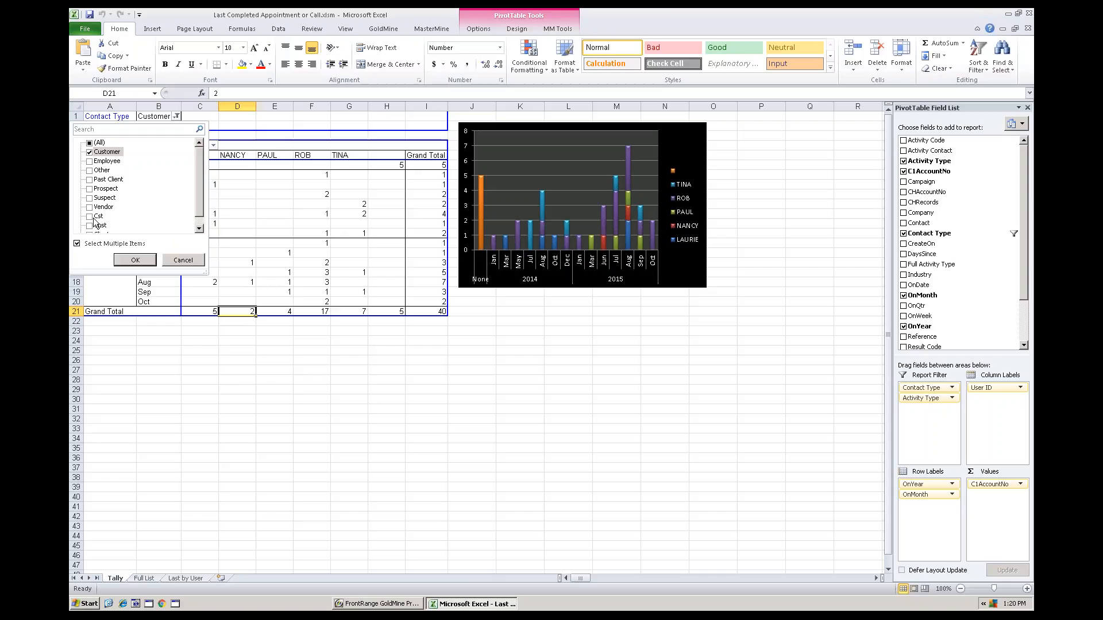
click(91, 216)
click(91, 226)
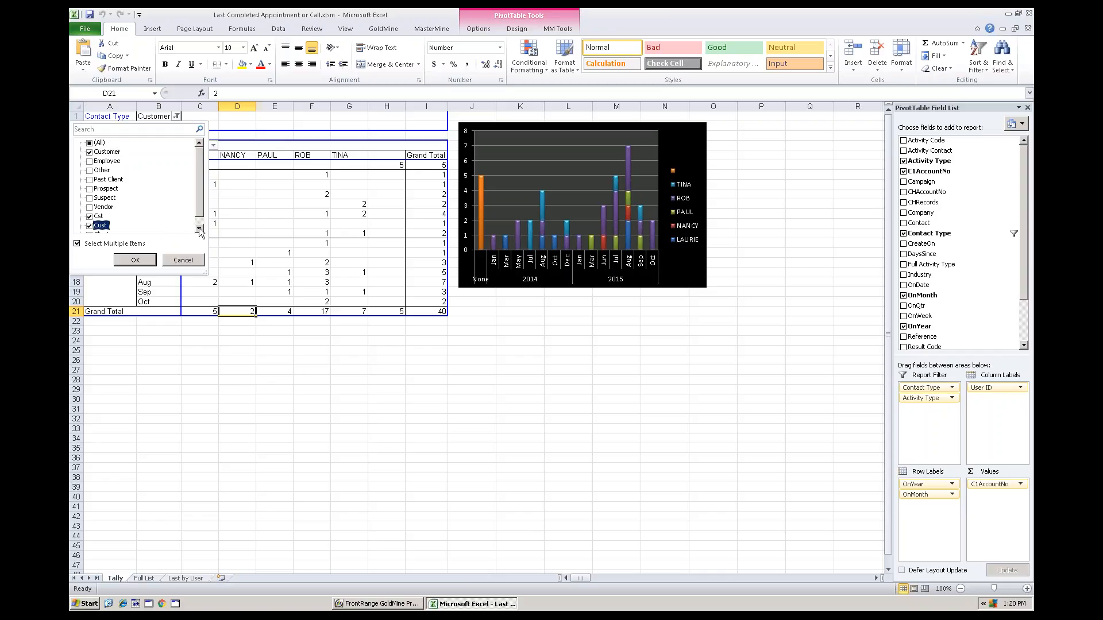
click(90, 225)
click(89, 227)
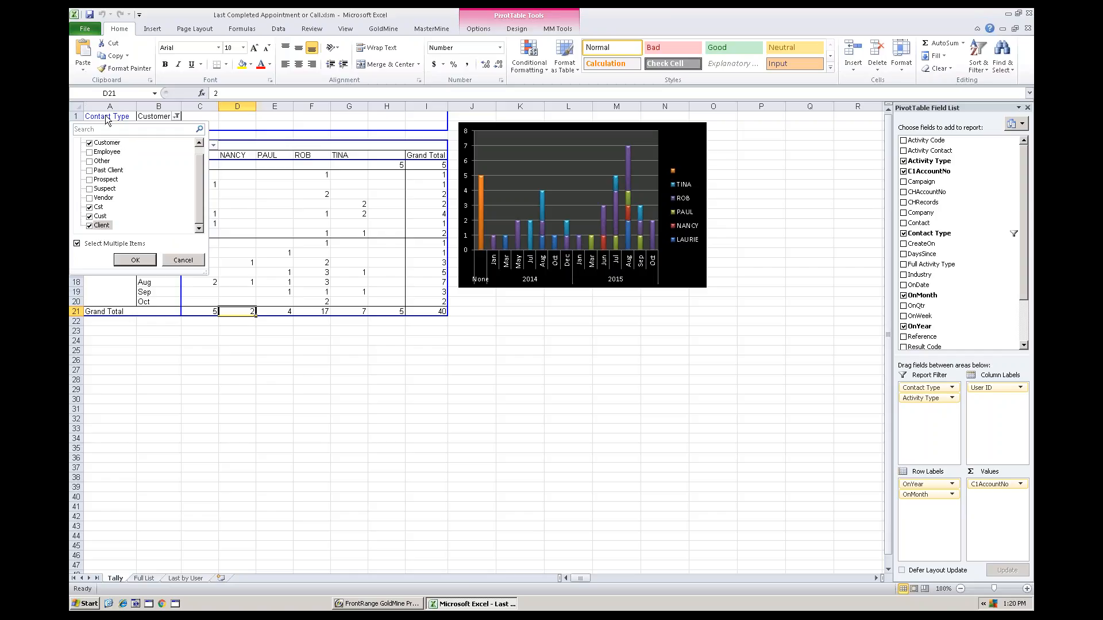
click(136, 260)
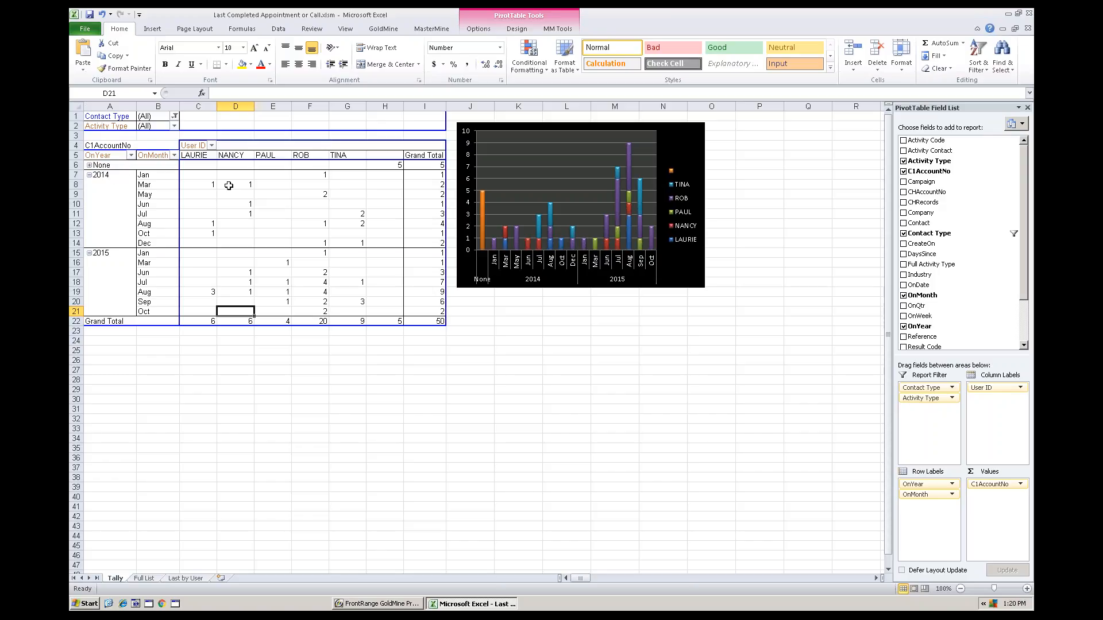
Add Prospect and Suspect to the Contact Type filter of the pivot table
click(174, 116)
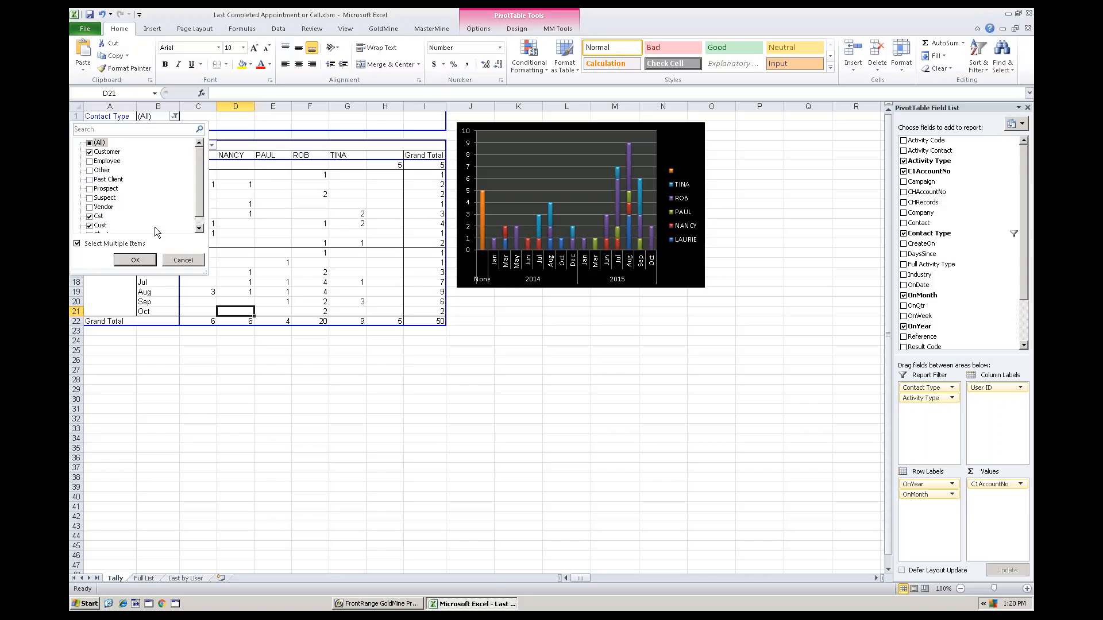
click(90, 189)
click(89, 198)
click(130, 258)
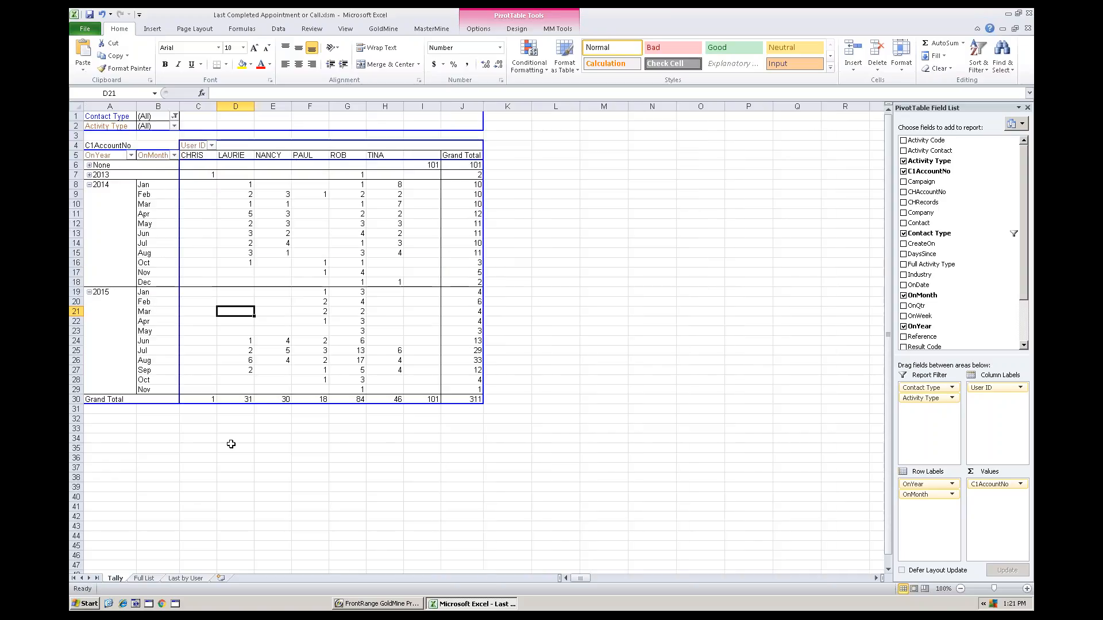
Move the pivot chart off the Grand Total column so it sits clear of the pivot table
key(alt+F1)
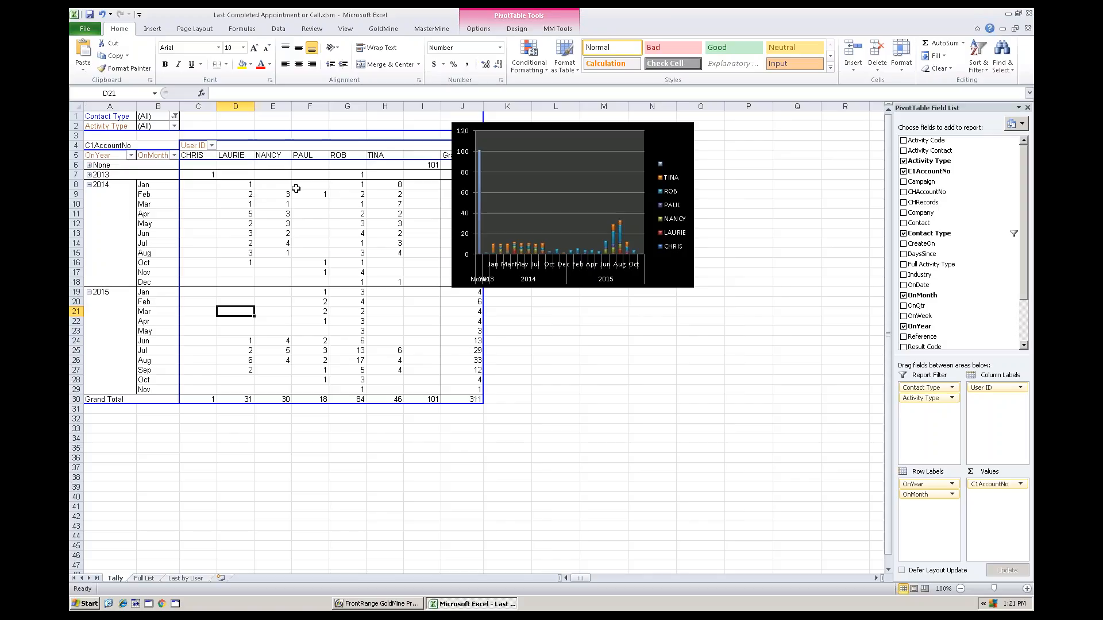
click(417, 165)
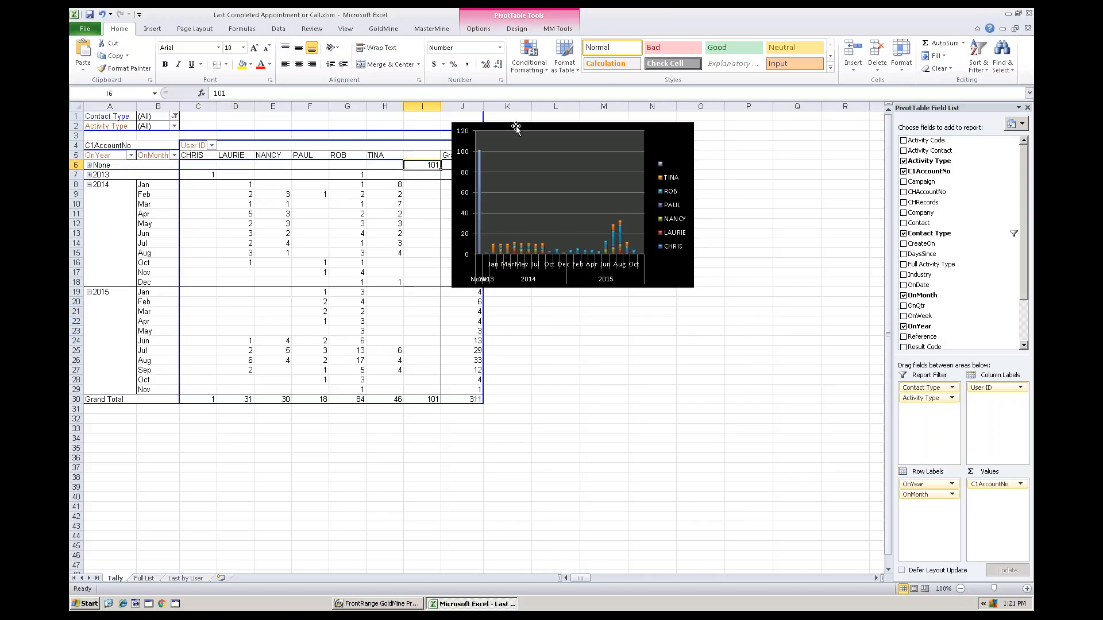
drag(516, 128, 406, 165)
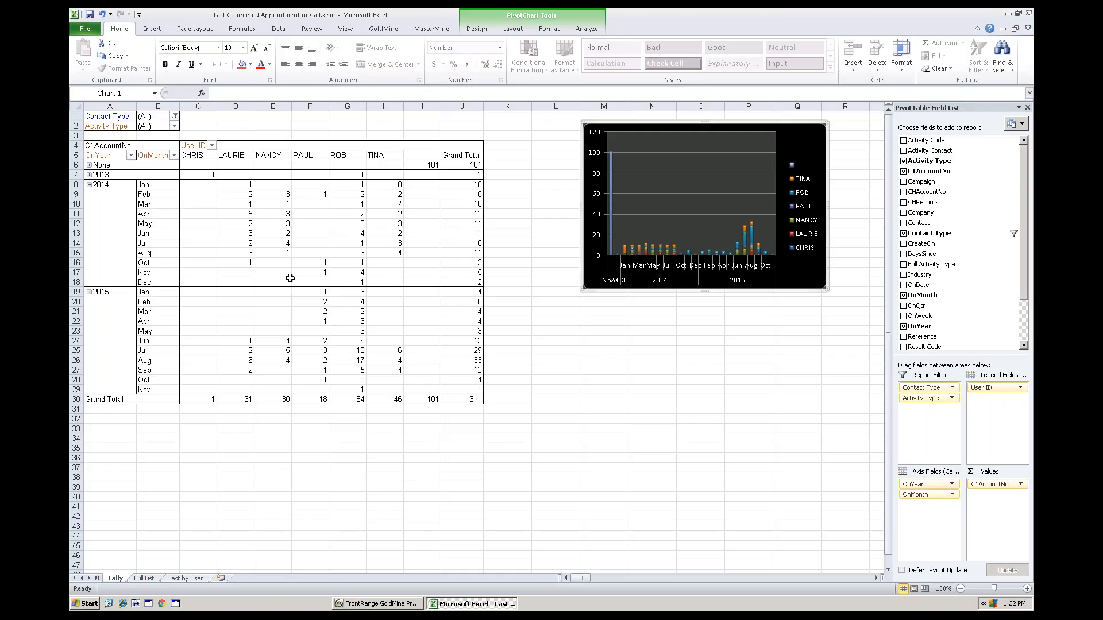
Collapse the 2014 months in the pivot table and drill down into the None row's count under the blank user
click(89, 185)
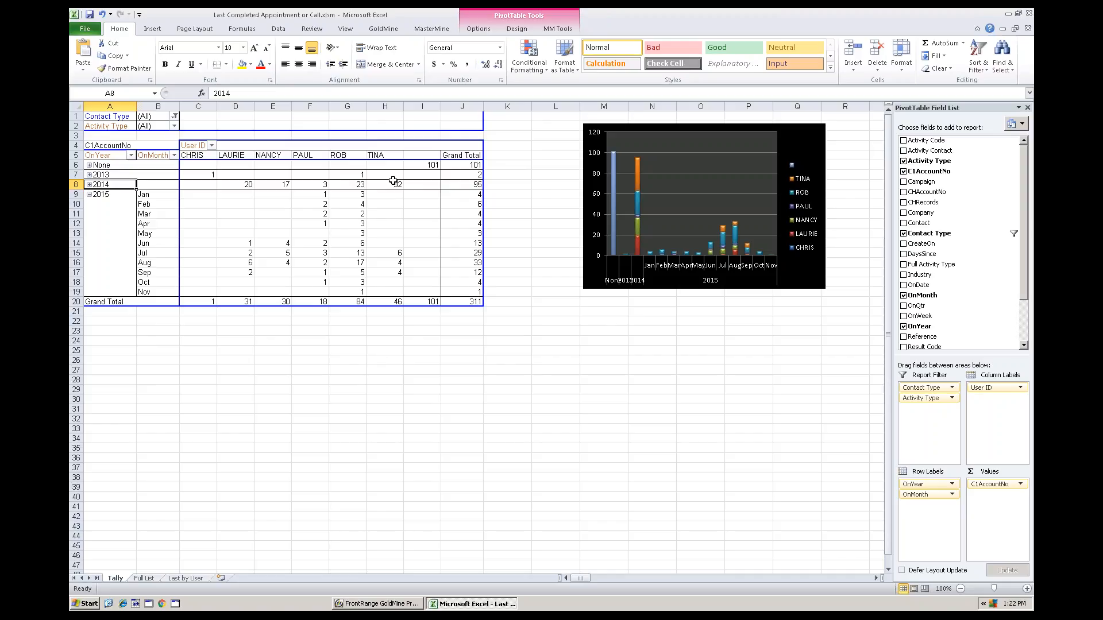
click(417, 166)
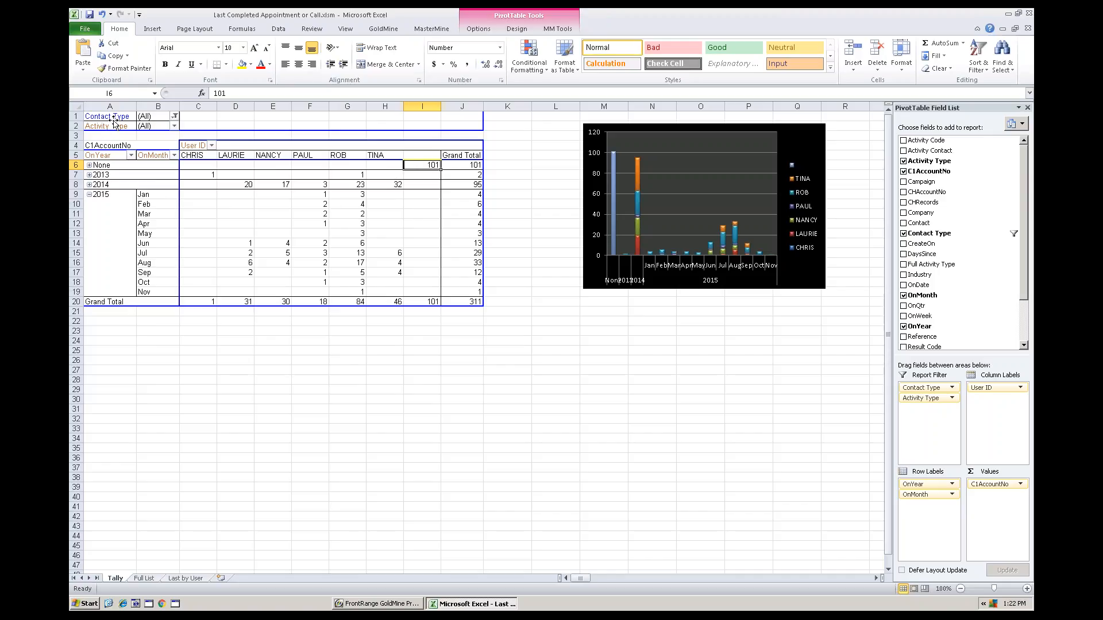
double_click(429, 165)
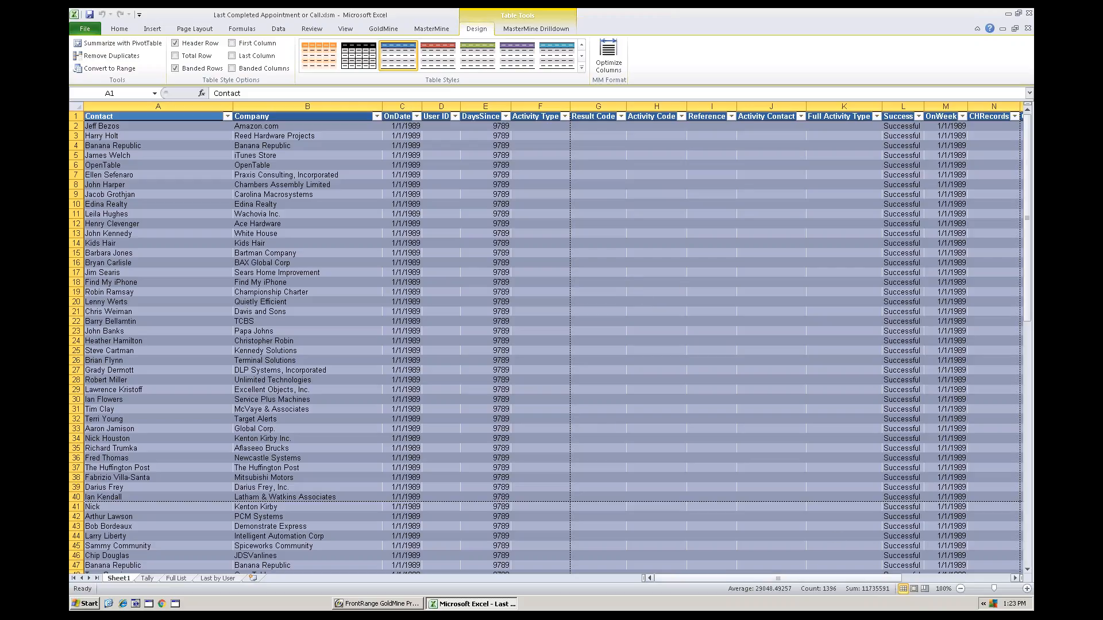
Sort the drill-down table by the Sales Rep column from A to Z
drag(812, 582, 930, 579)
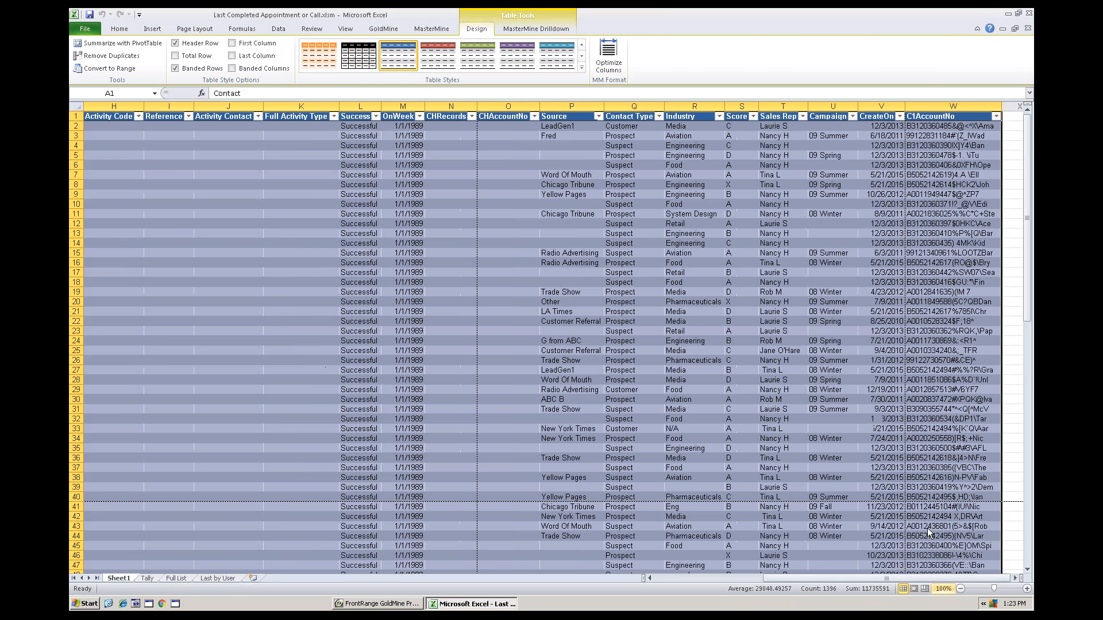
click(780, 106)
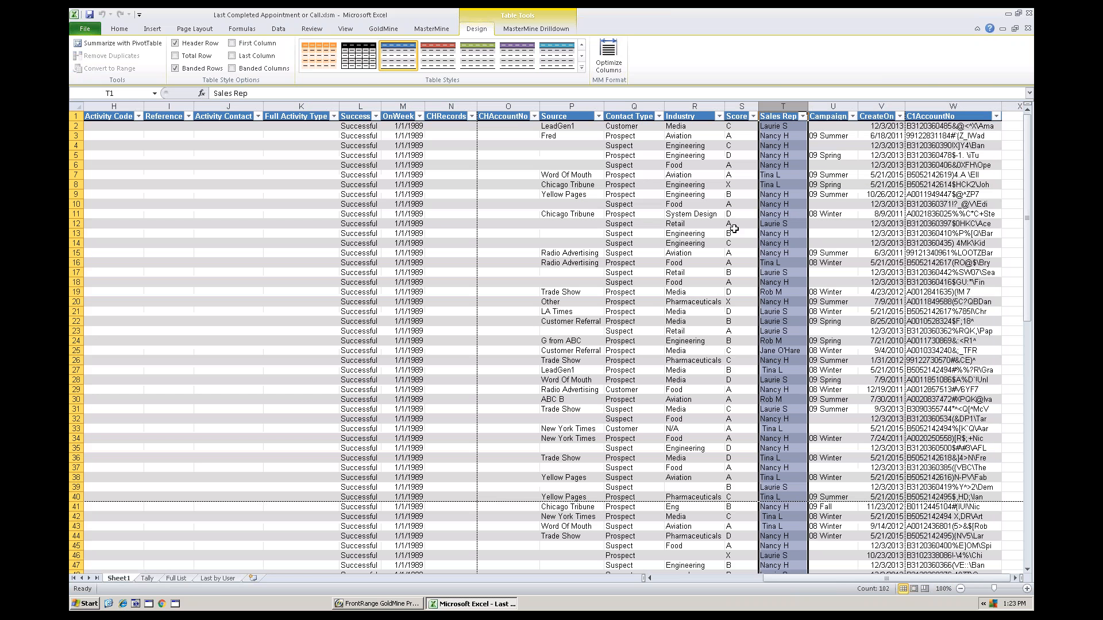
click(802, 116)
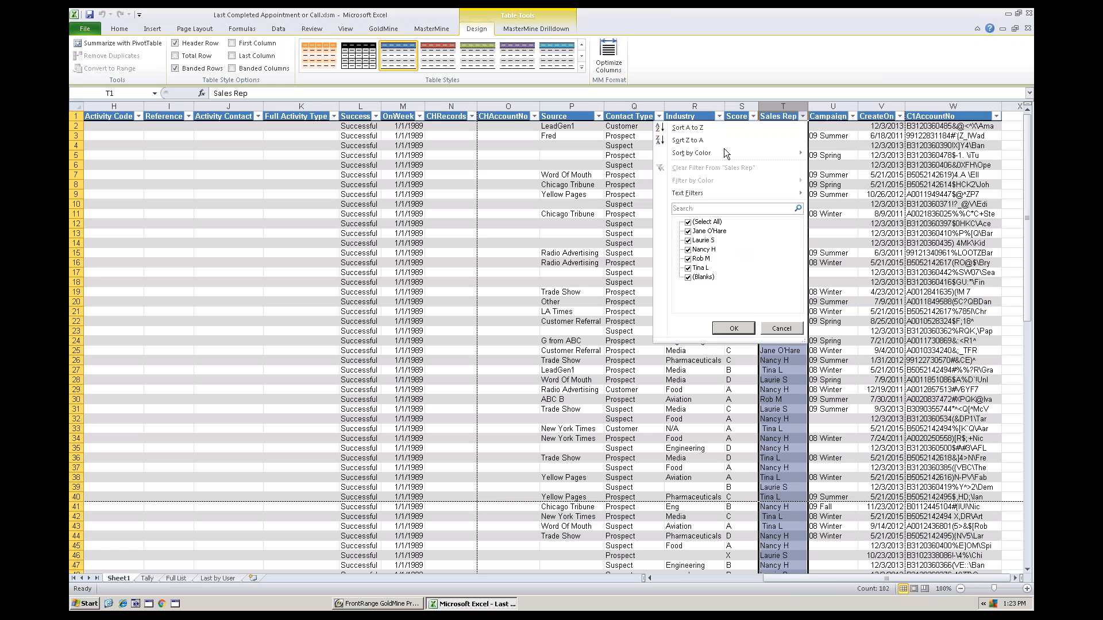
click(719, 128)
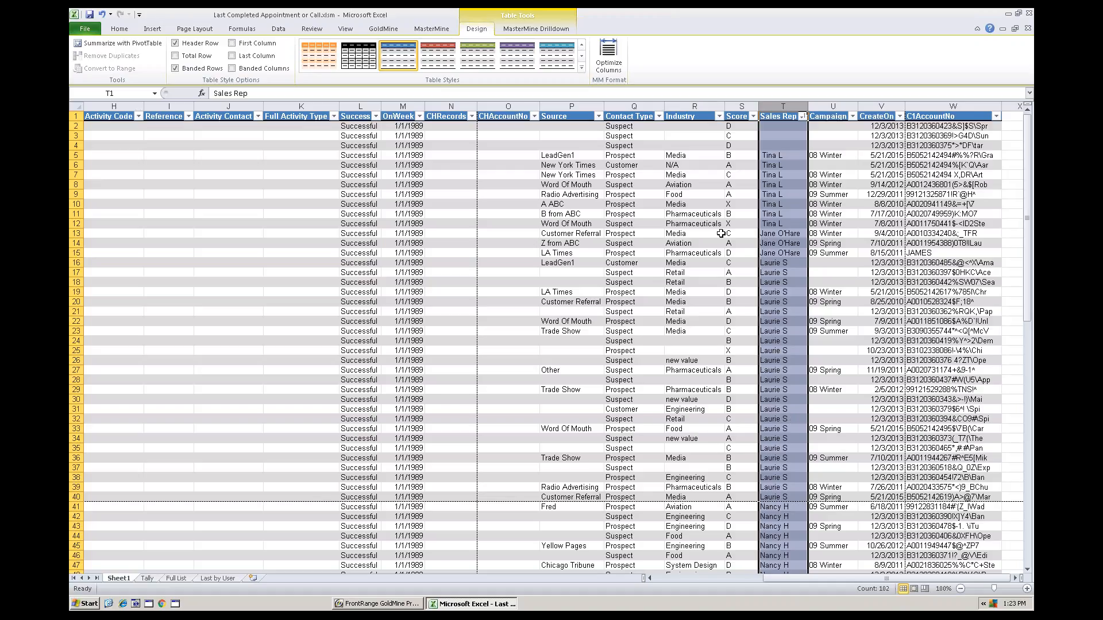
Open the GoldMine record of the Kennedy Solutions contact from row 13 of the drill-down list
click(767, 235)
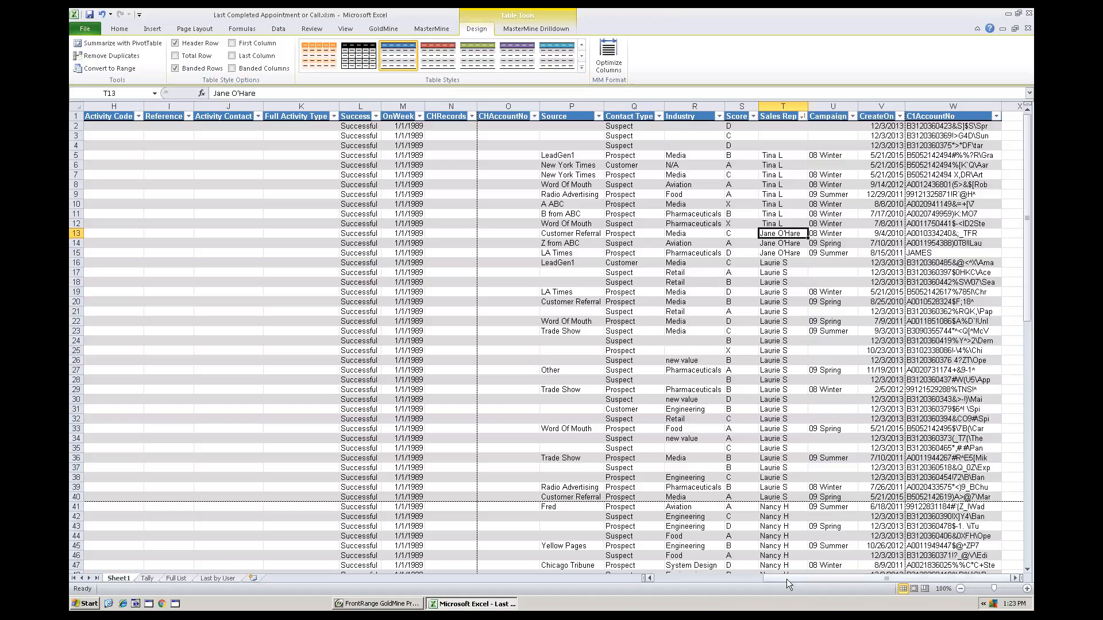
drag(787, 579, 517, 460)
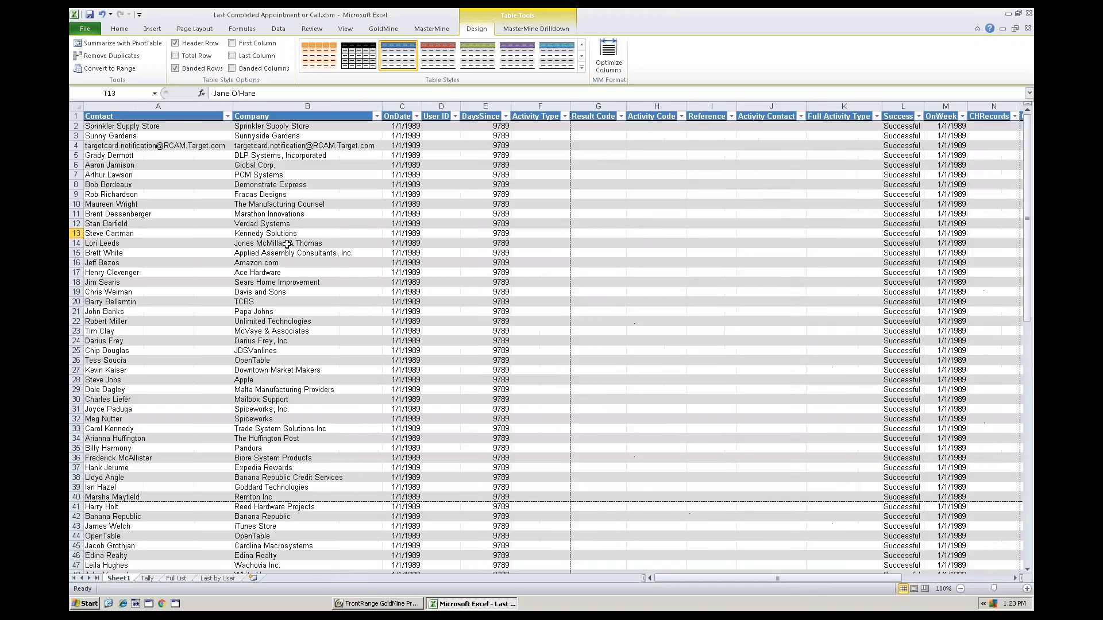
click(139, 233)
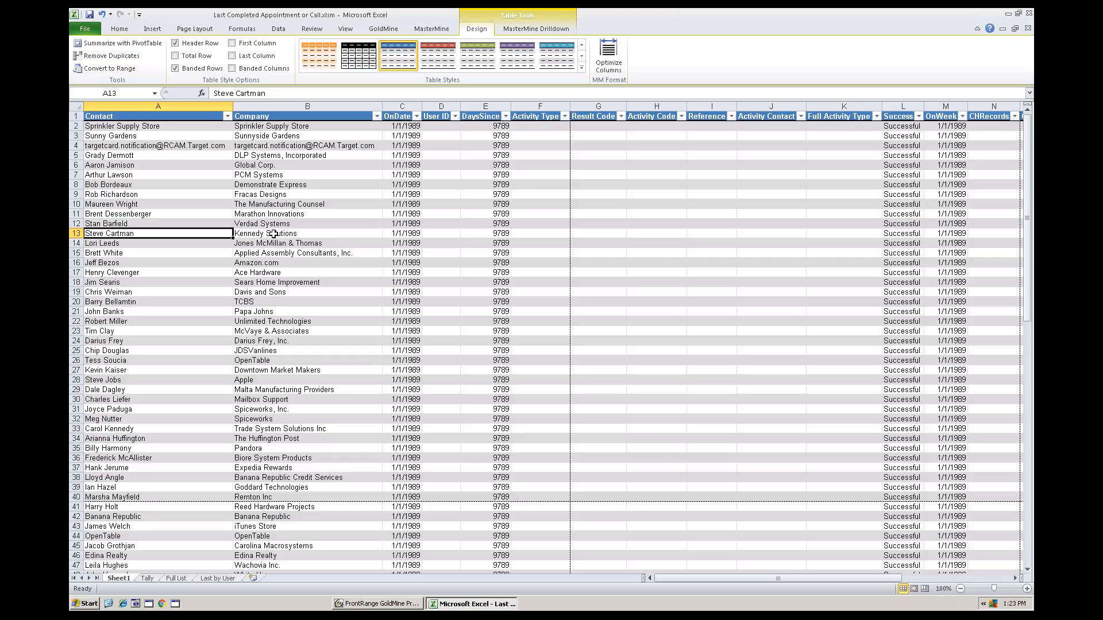
double_click(211, 233)
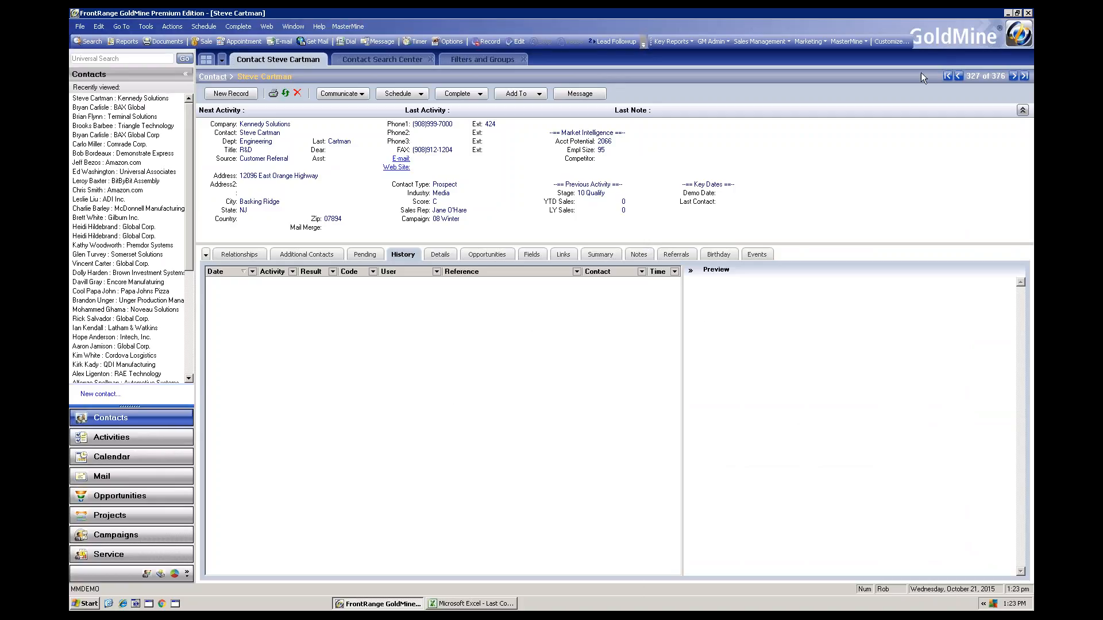
Return to Excel, float its window beside the GoldMine contact details, and open the Jones McMillan & Thomas contact's record from row 14
click(499, 603)
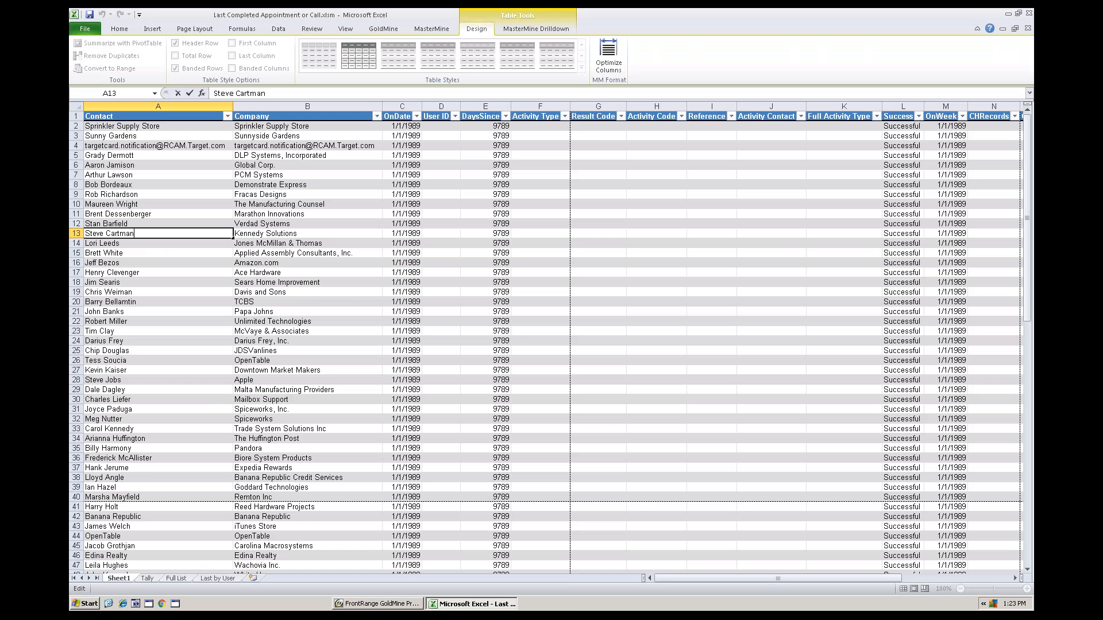
click(1018, 13)
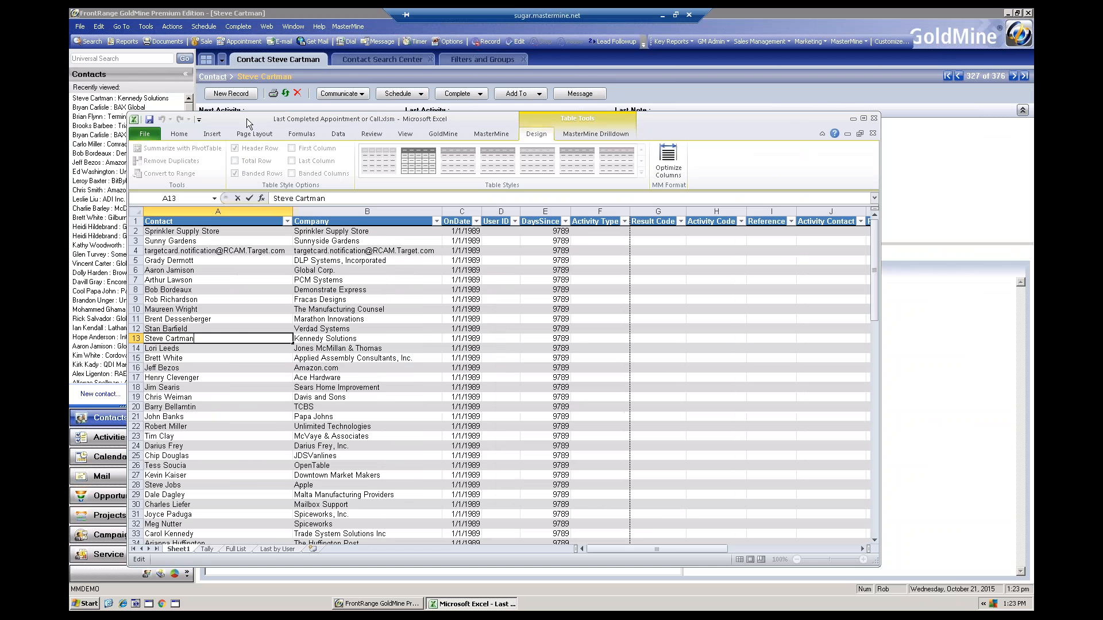
drag(231, 119, 584, 120)
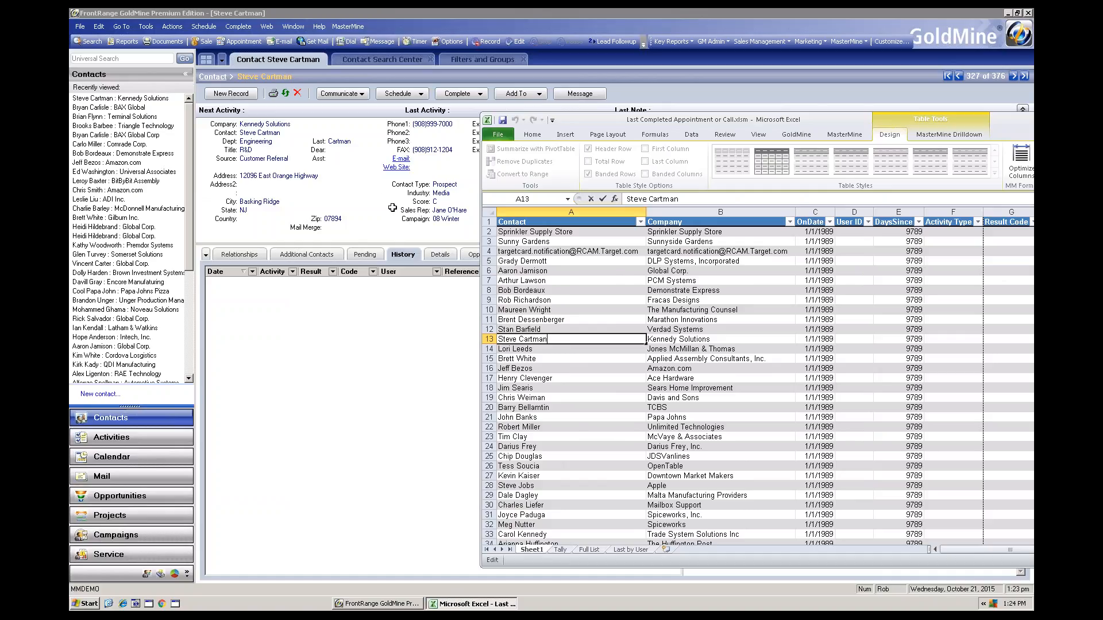
double_click(527, 349)
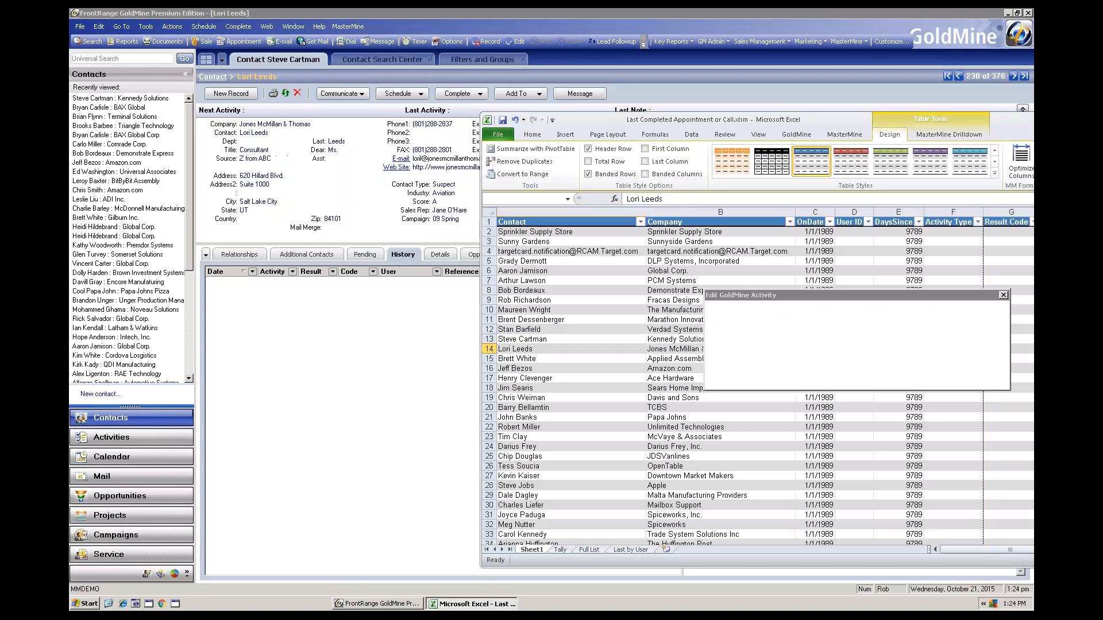
From the Excel drill-down list, open the GoldMine record of the Applied Assembly Consultants contact in row 15 and return to Excel
click(482, 604)
double_click(520, 358)
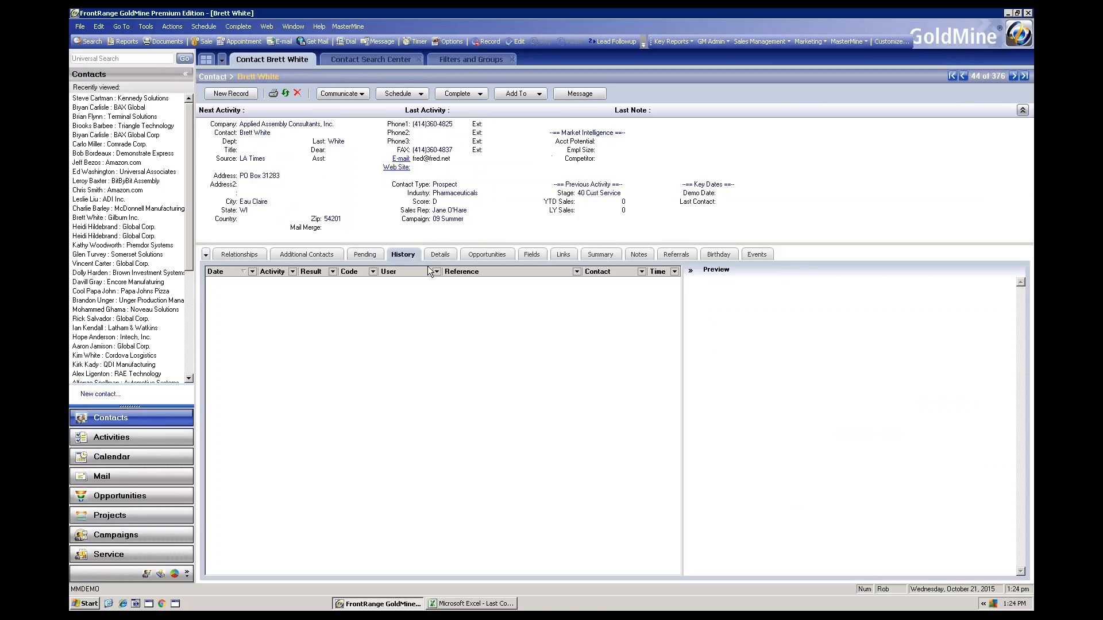
click(477, 603)
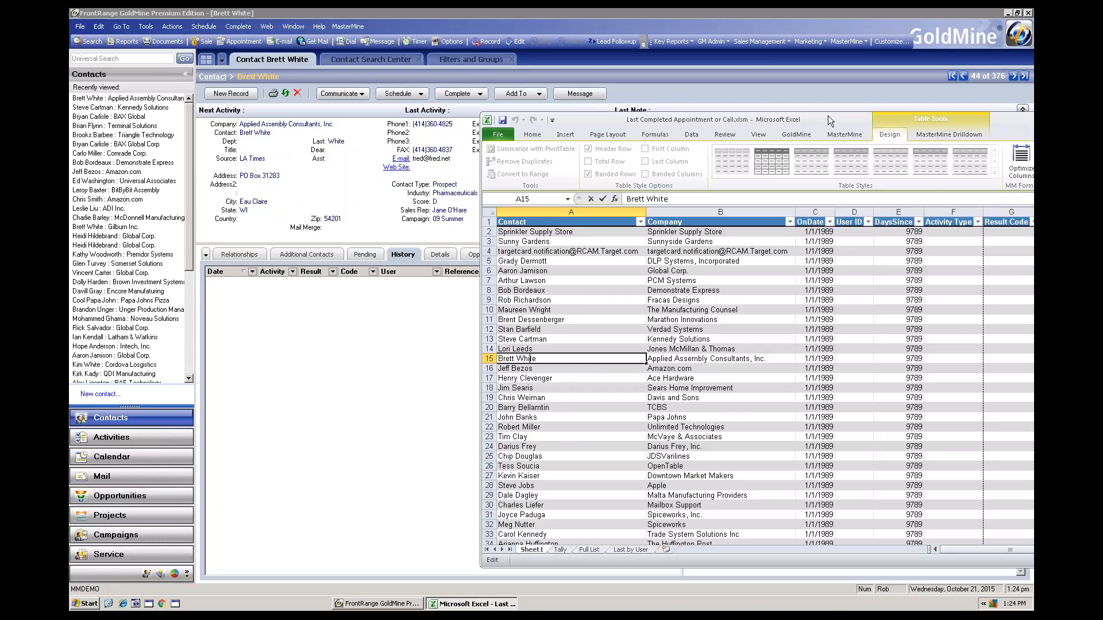
Reposition the Excel window over the GoldMine record, leaving the company field uncovered, and bring up the MasterMine Drilldown commands
drag(808, 119, 679, 116)
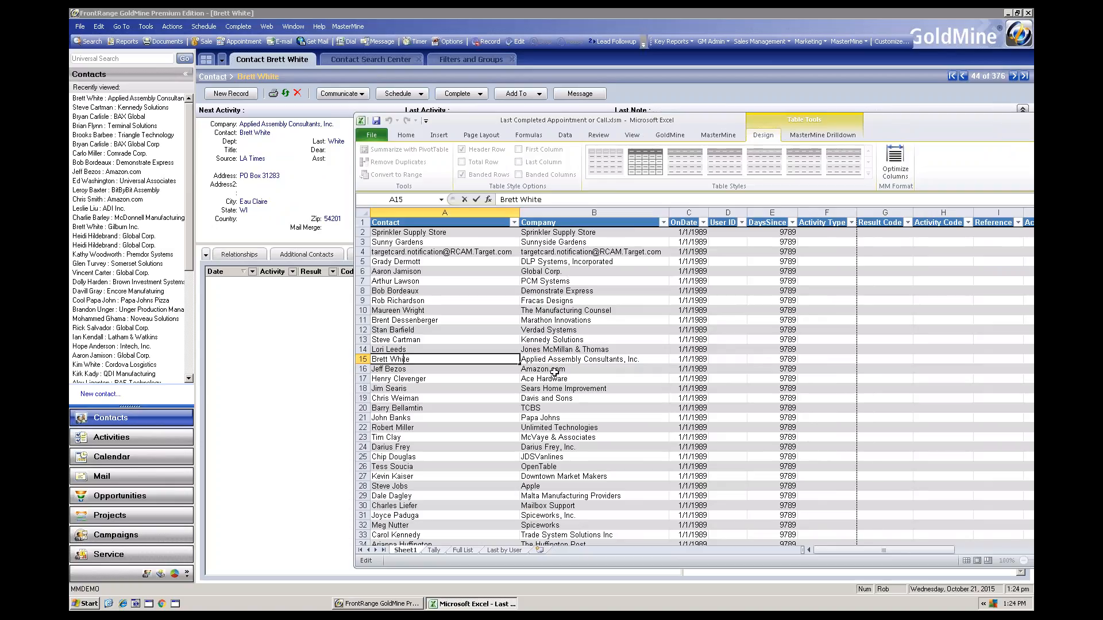
click(799, 137)
drag(707, 119, 584, 204)
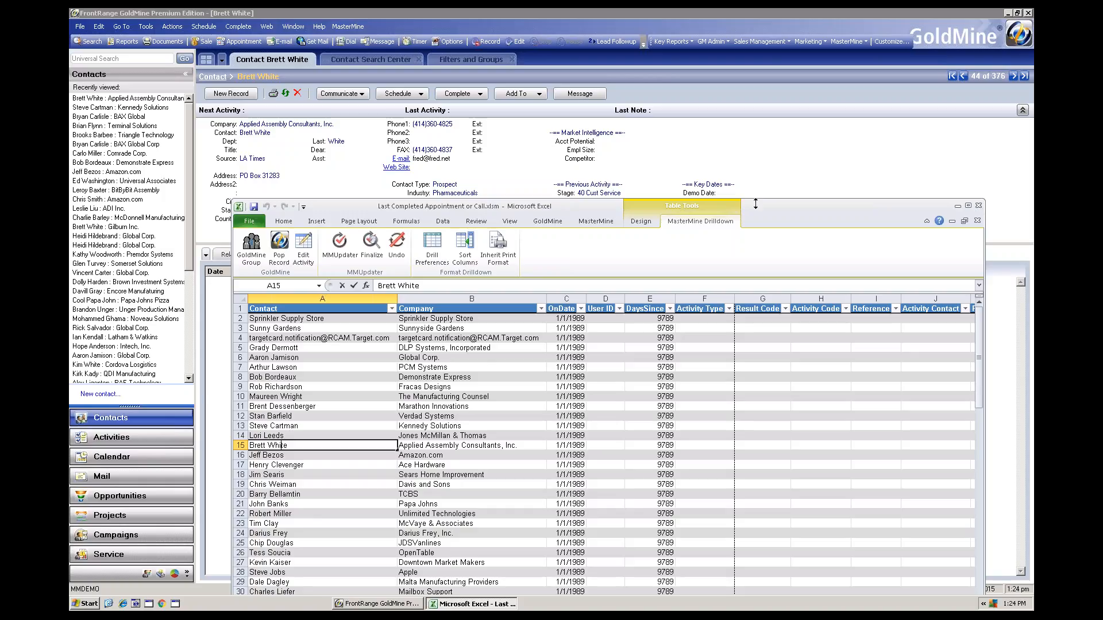
drag(761, 206, 761, 141)
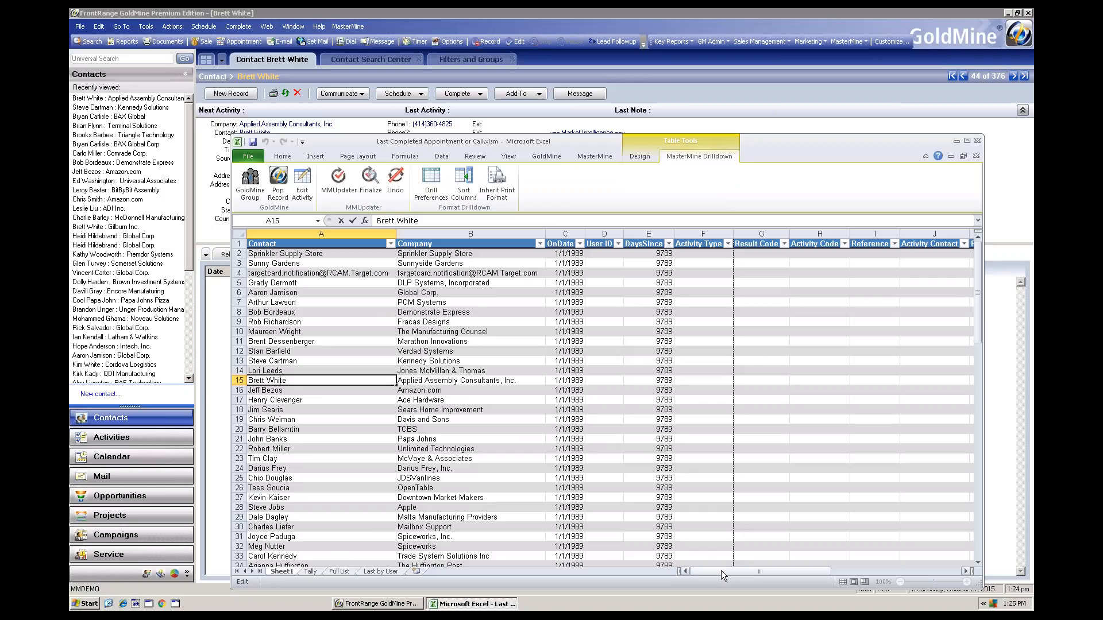
drag(720, 571, 720, 570)
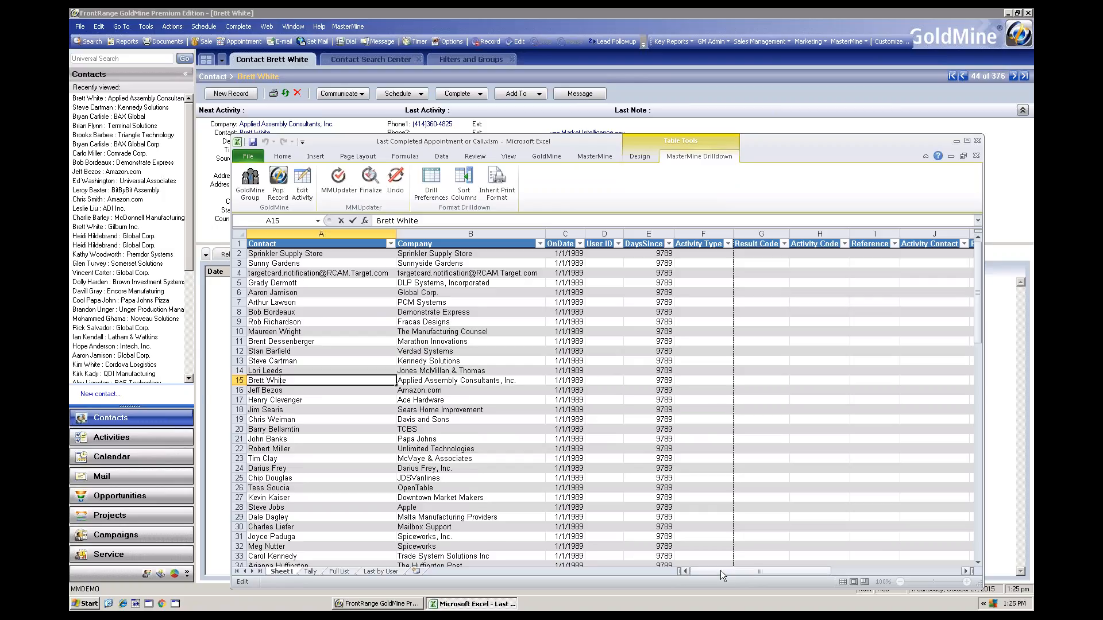
Use Sort Columns to move the Sales Rep column directly after the Company column in the drill-down table
click(440, 389)
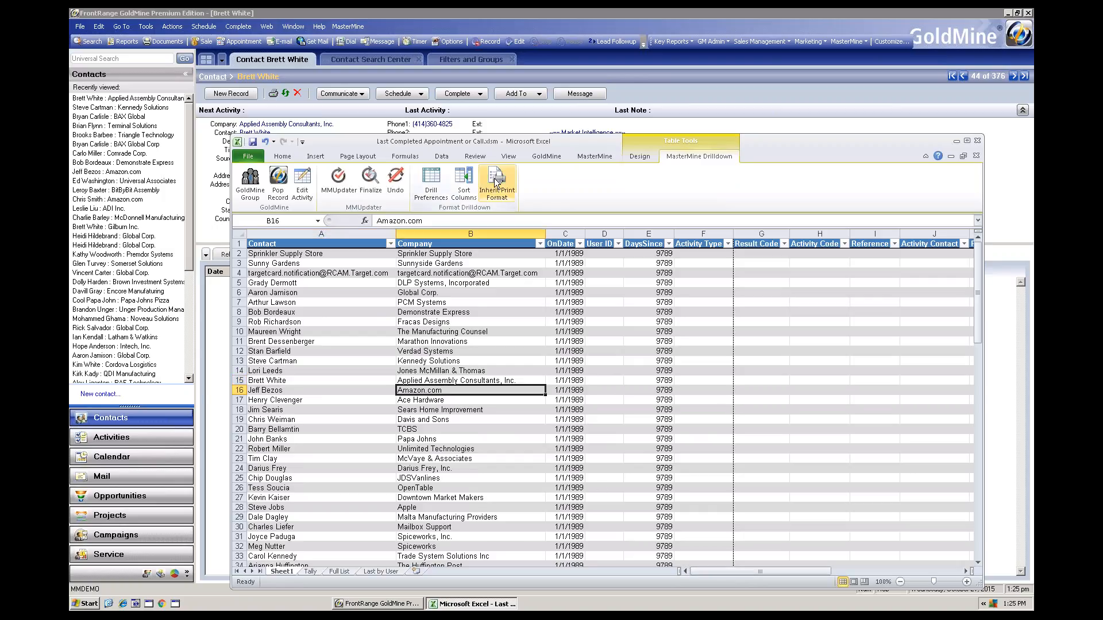
click(464, 181)
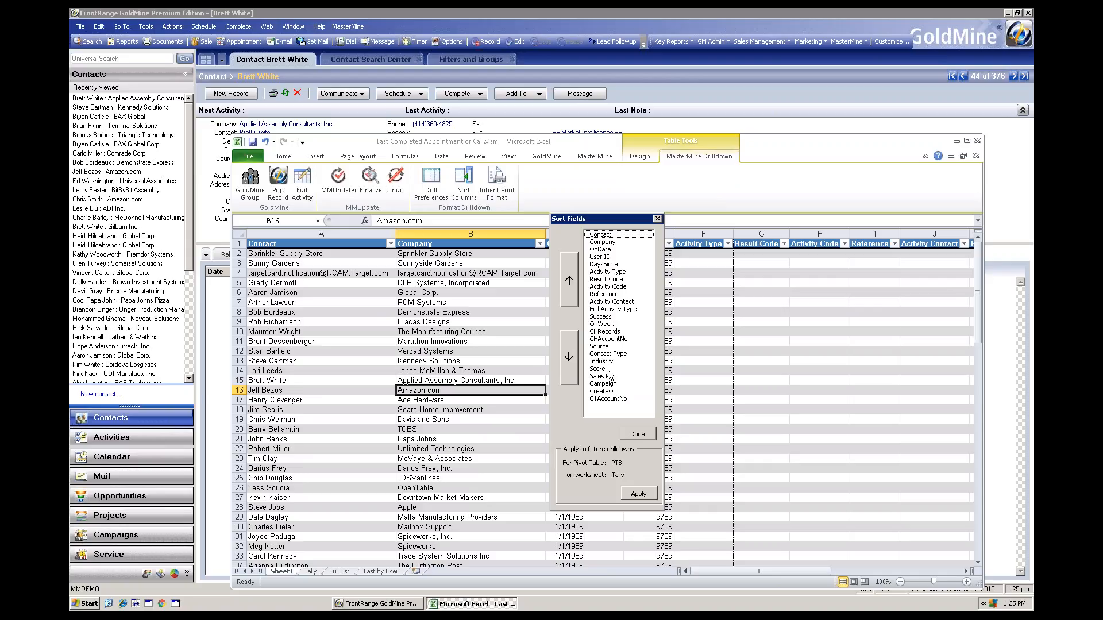
drag(610, 379, 607, 250)
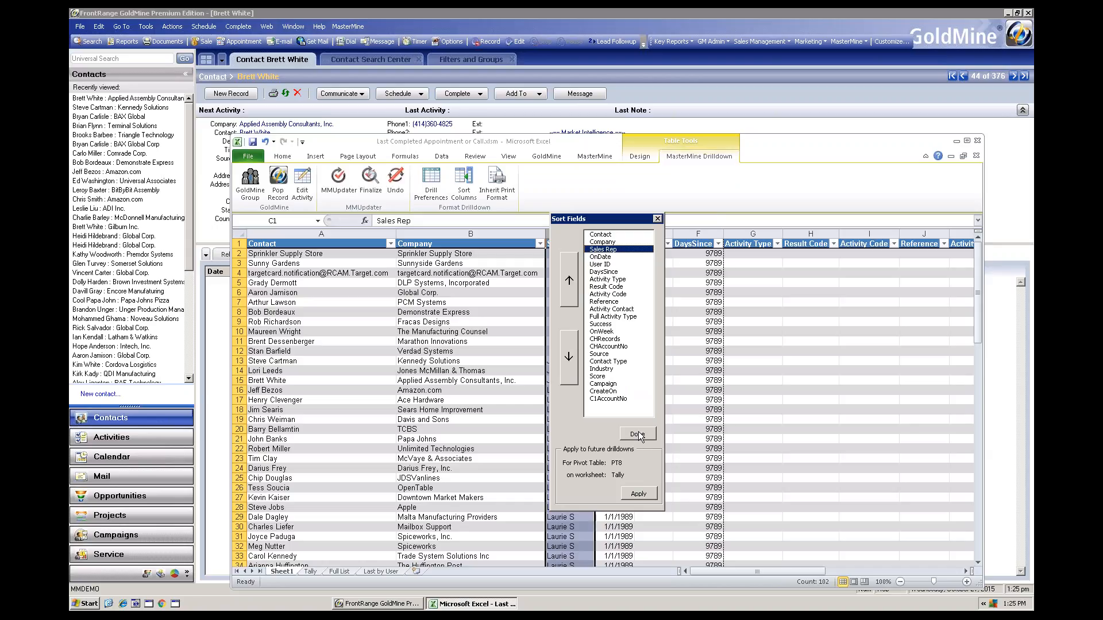
click(638, 434)
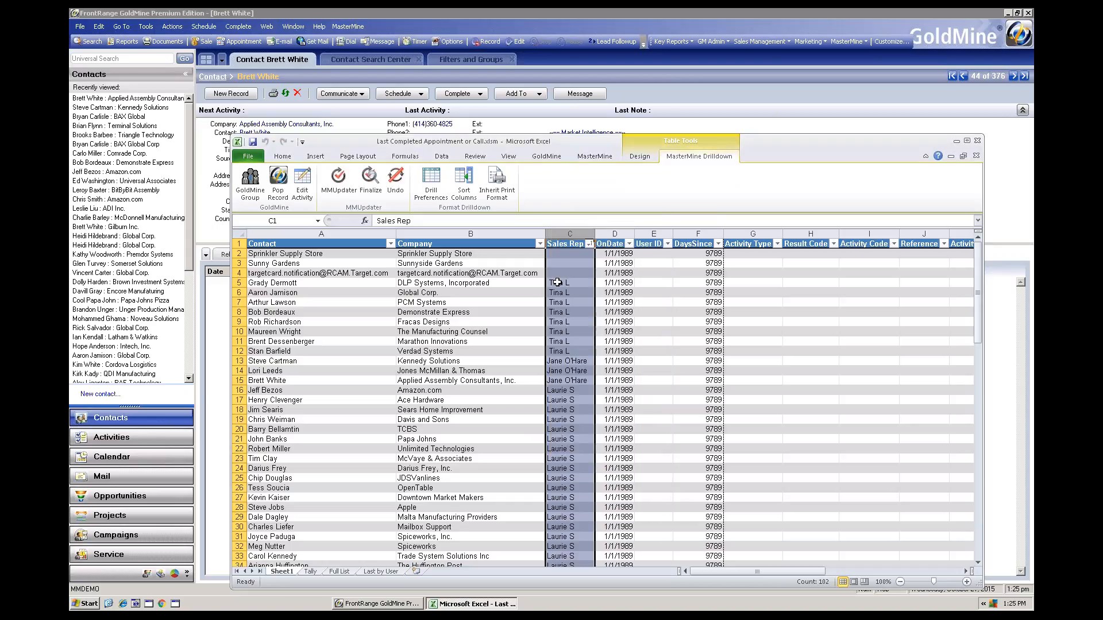
Create a GoldMine group named reassign from the contacts in rows 5 to 12 of the drill-down table
drag(559, 282, 560, 351)
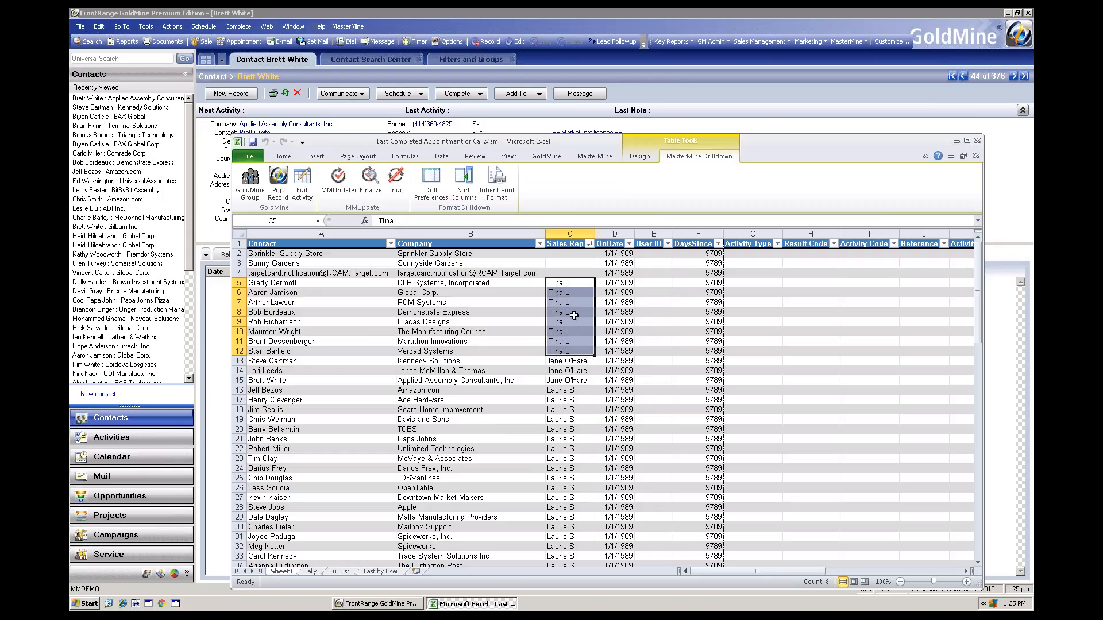
click(251, 182)
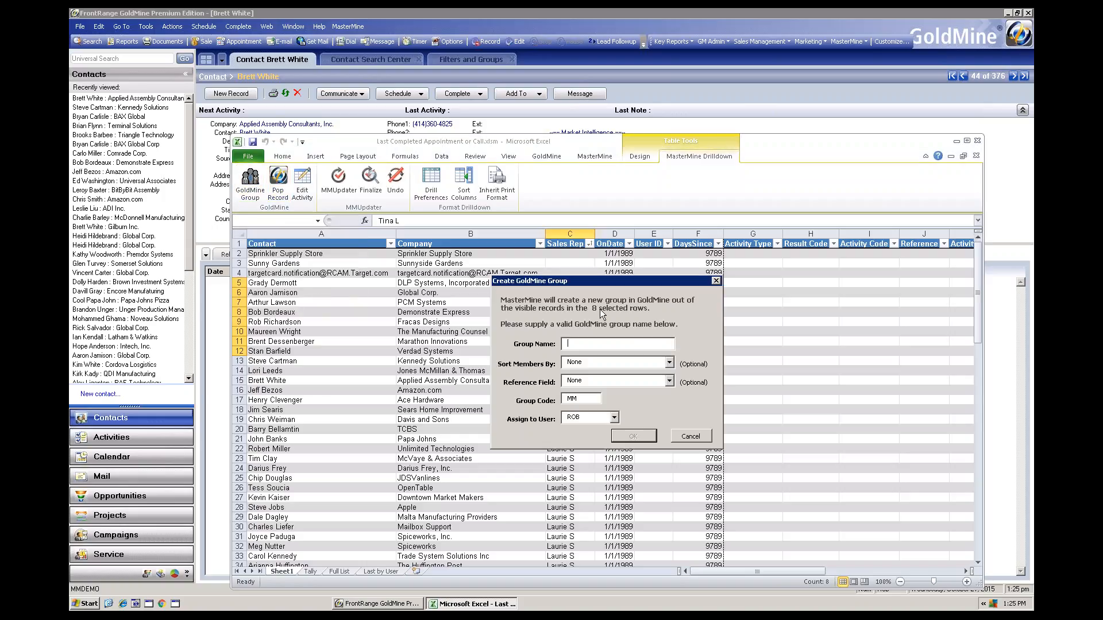
text(reassign)
drag(592, 283, 644, 308)
click(675, 463)
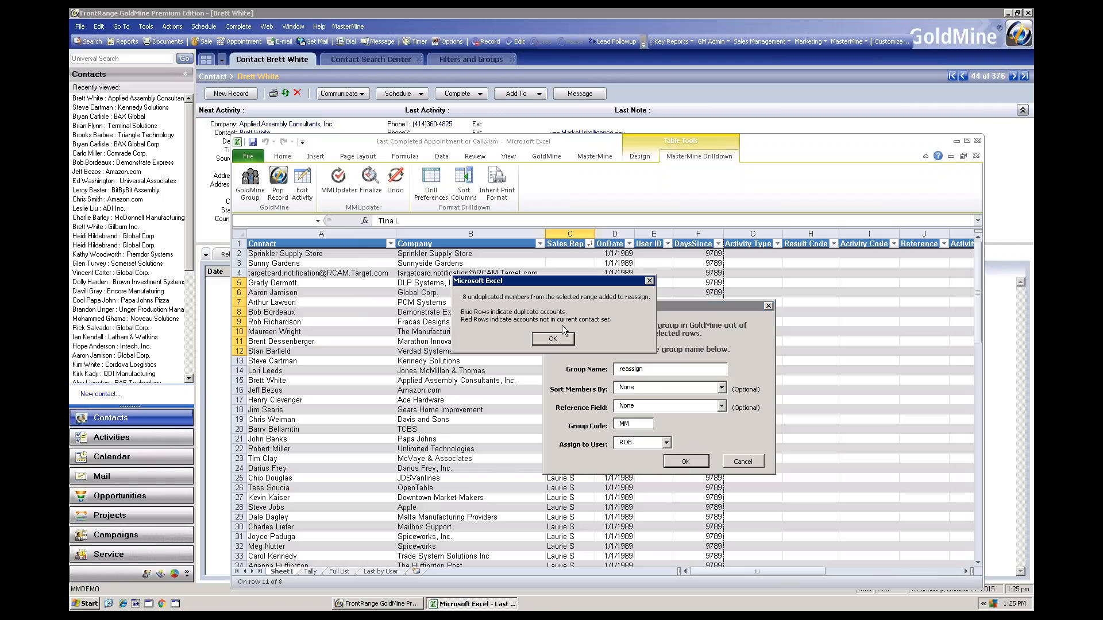
click(553, 339)
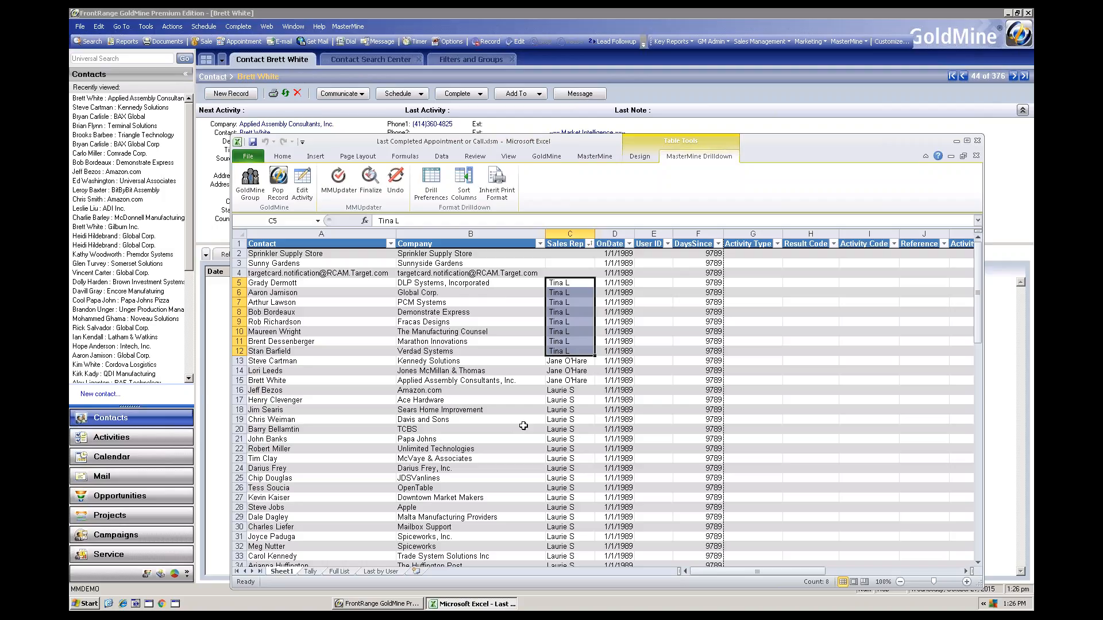
click(337, 179)
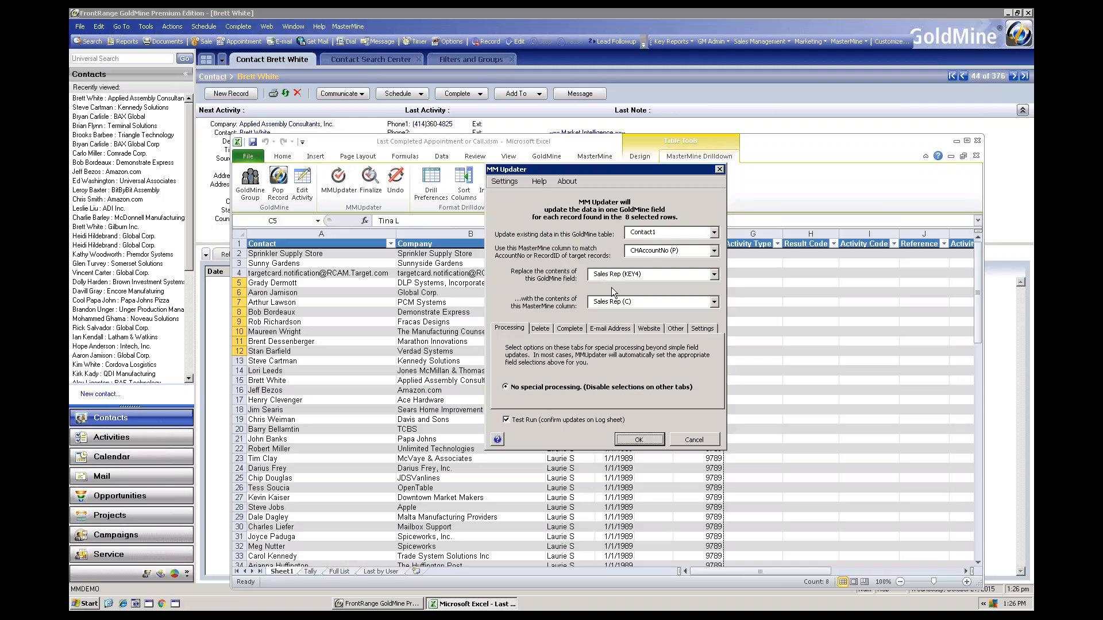
drag(625, 174, 746, 172)
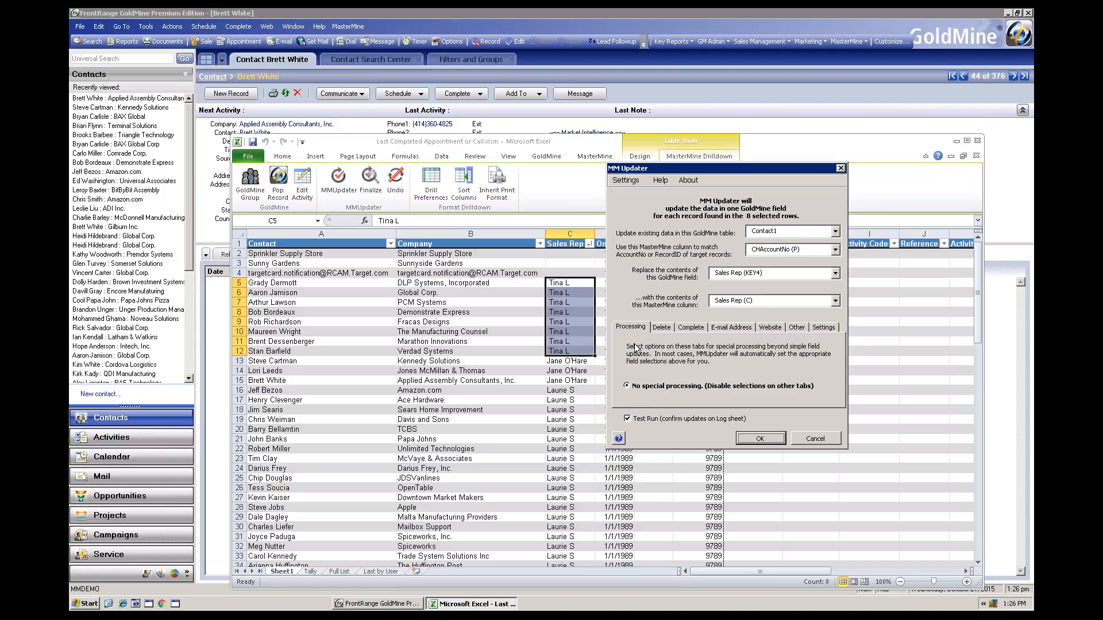
click(814, 439)
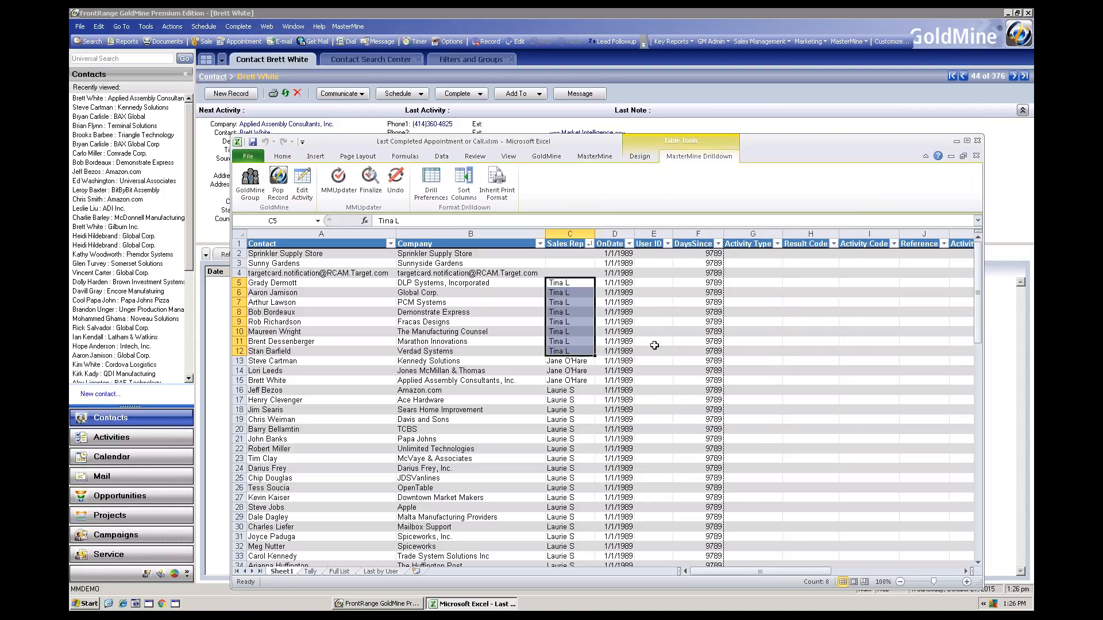
Enter the new sales rep's name in Sales Rep cell C5 and fill it down through C12
click(561, 283)
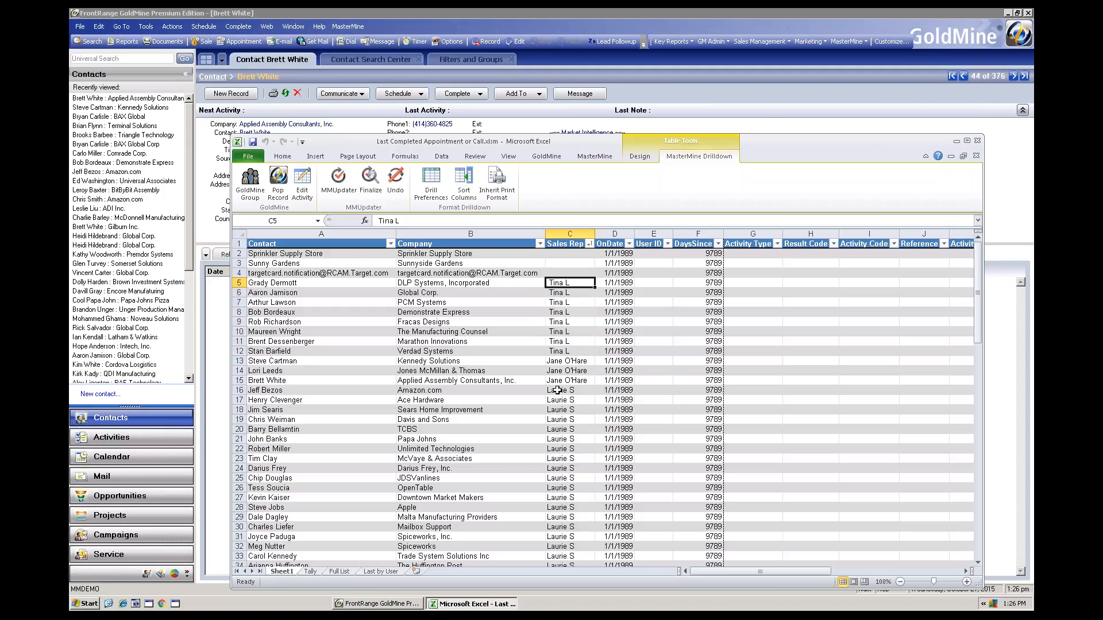
text(R)
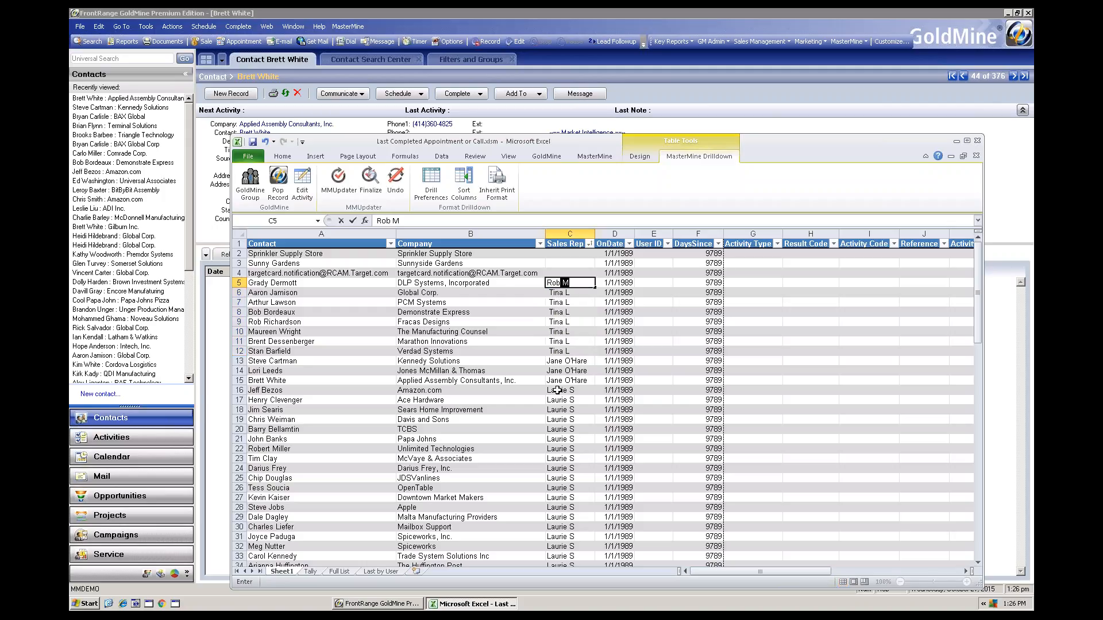
text(ob)
key(Return)
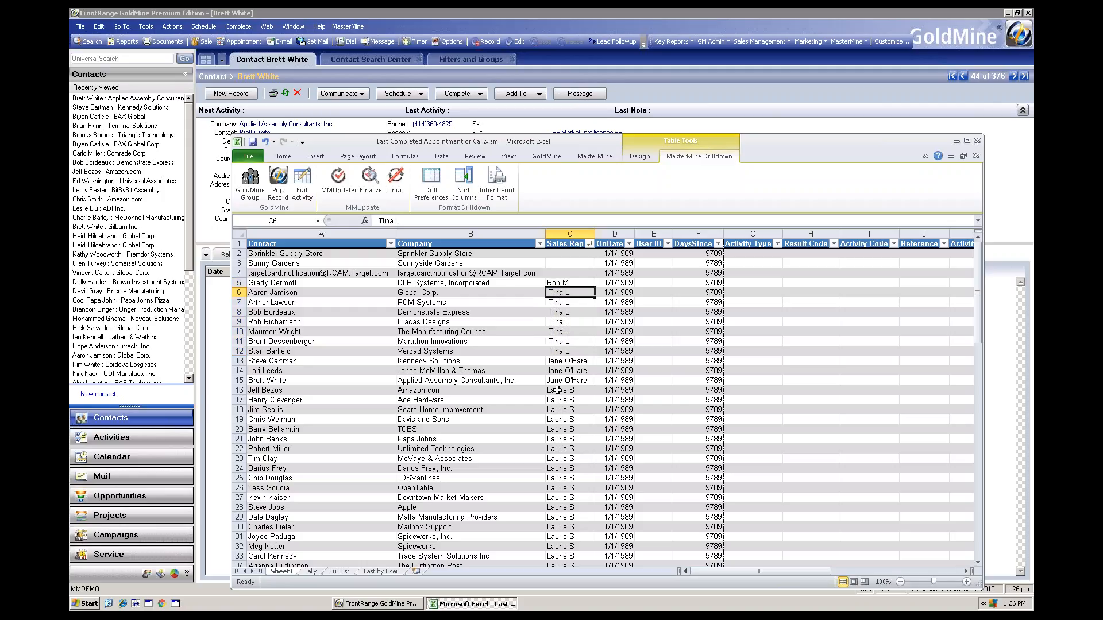
click(567, 282)
drag(596, 288, 594, 357)
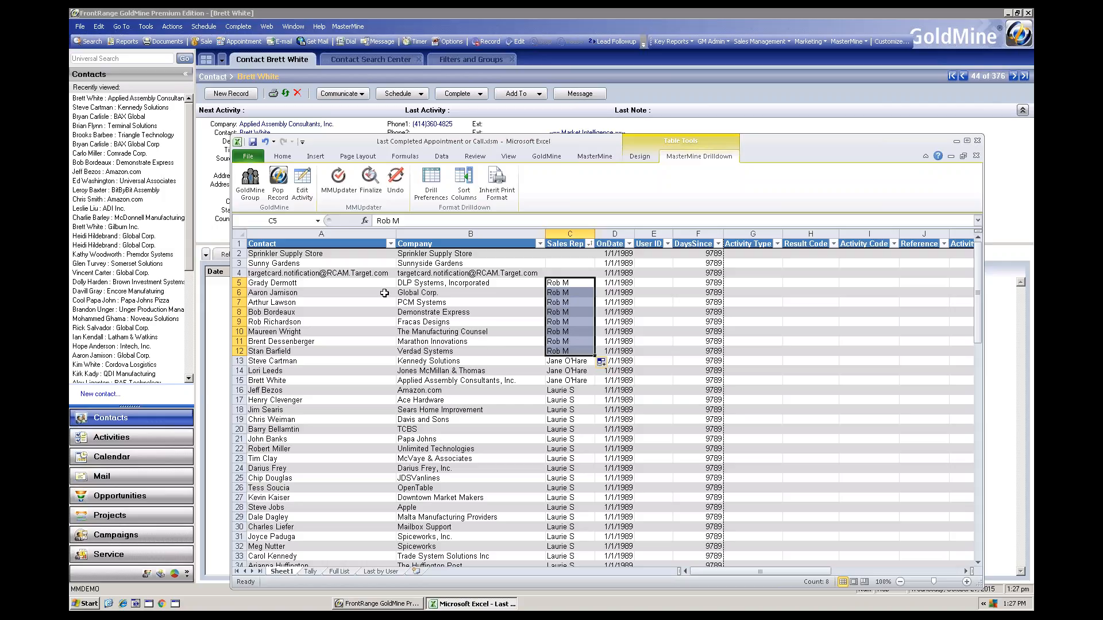
Enter the sales rep from row 13 in C6 and the one from row 16 in C7, and repeat the three-rep pattern through C12
click(570, 293)
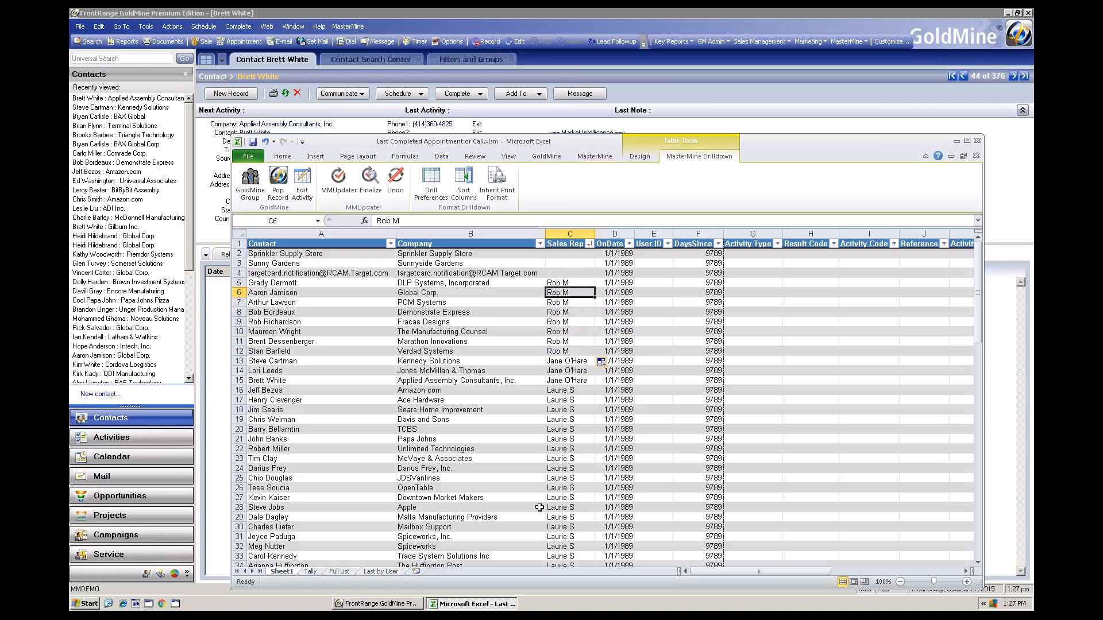
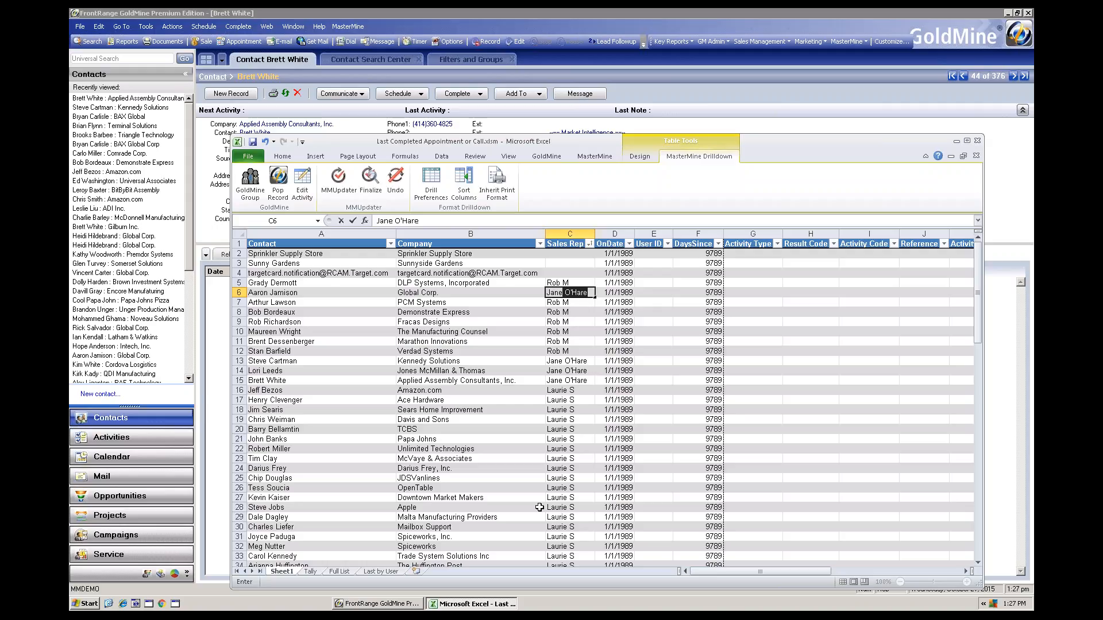
key(Return)
text(Laurie S)
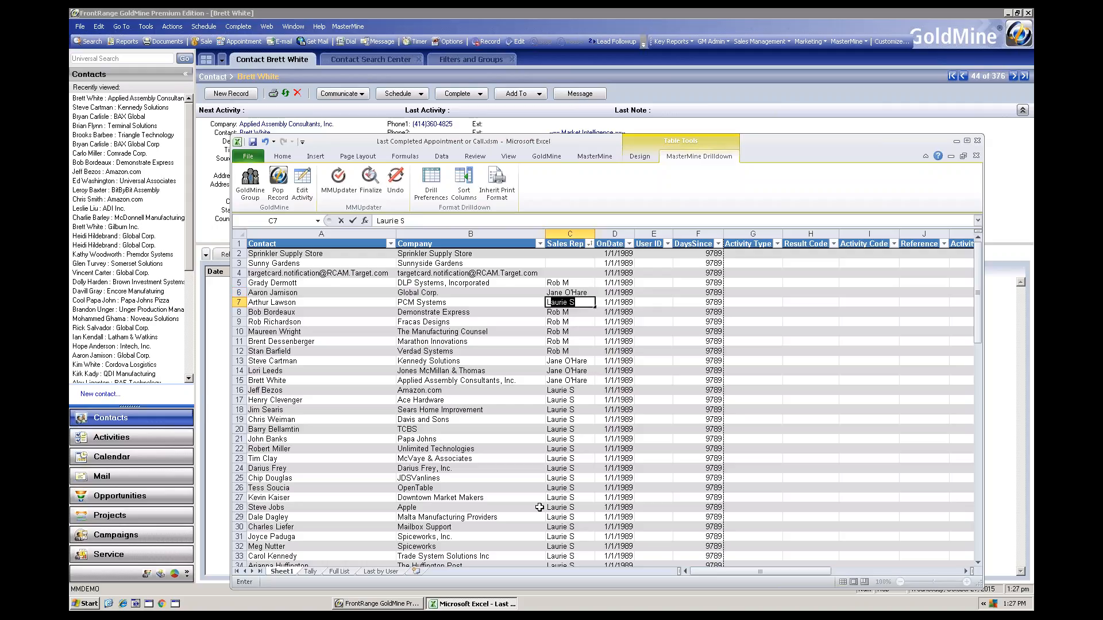
key(Return)
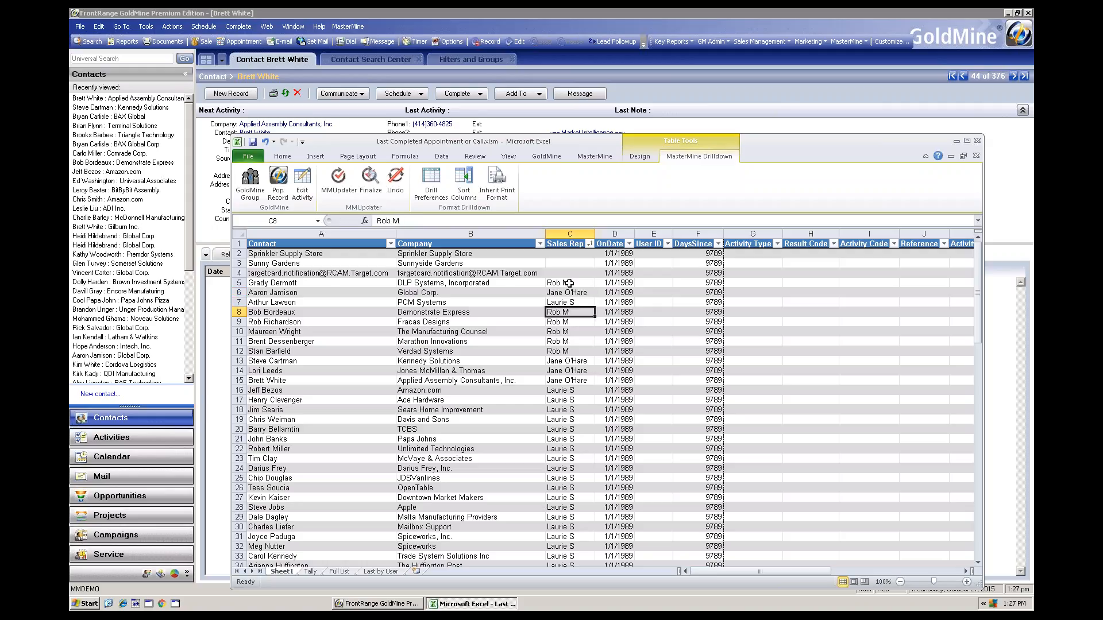
drag(568, 283, 594, 354)
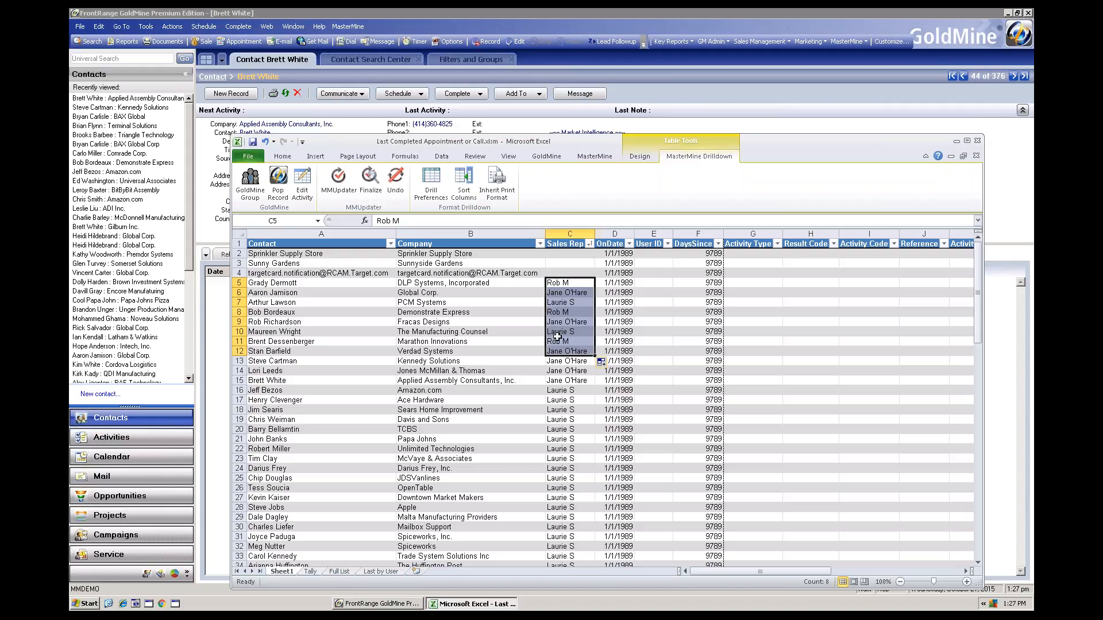
Turn off Test Run in MM Updater and try to update Sales Rep (KEY4) for the selected rows, matching on CHAccountNo (P)
click(339, 183)
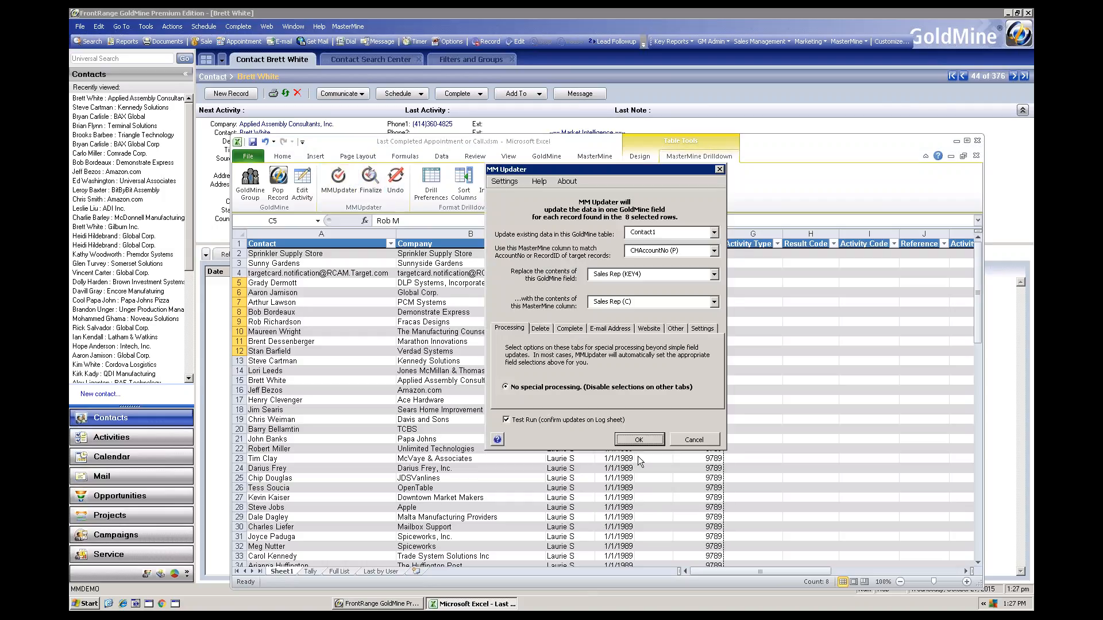
click(550, 421)
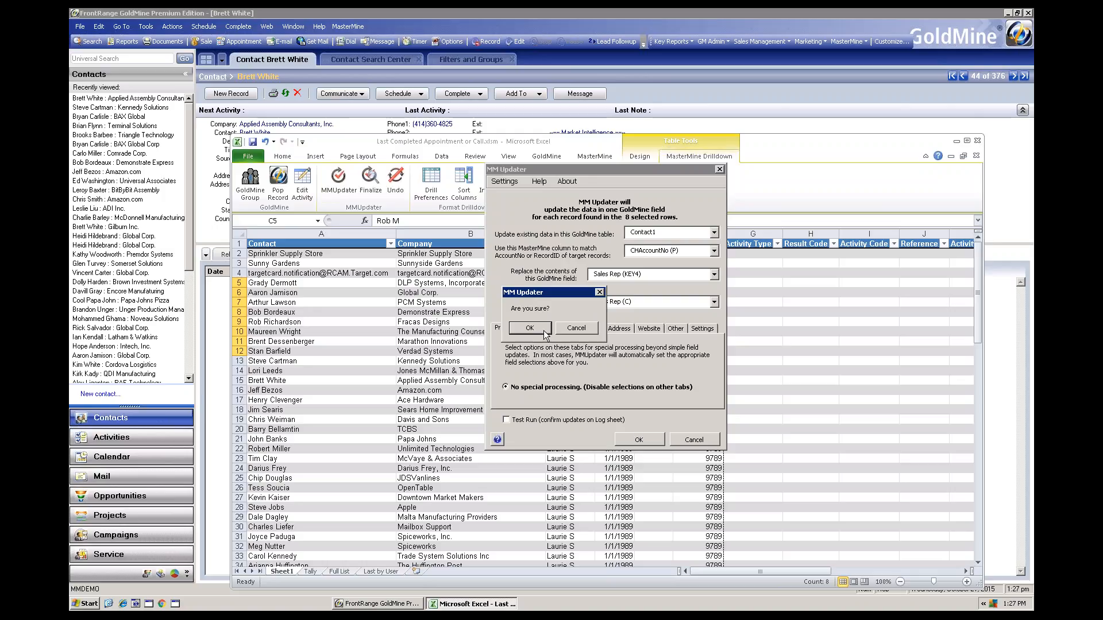
click(544, 332)
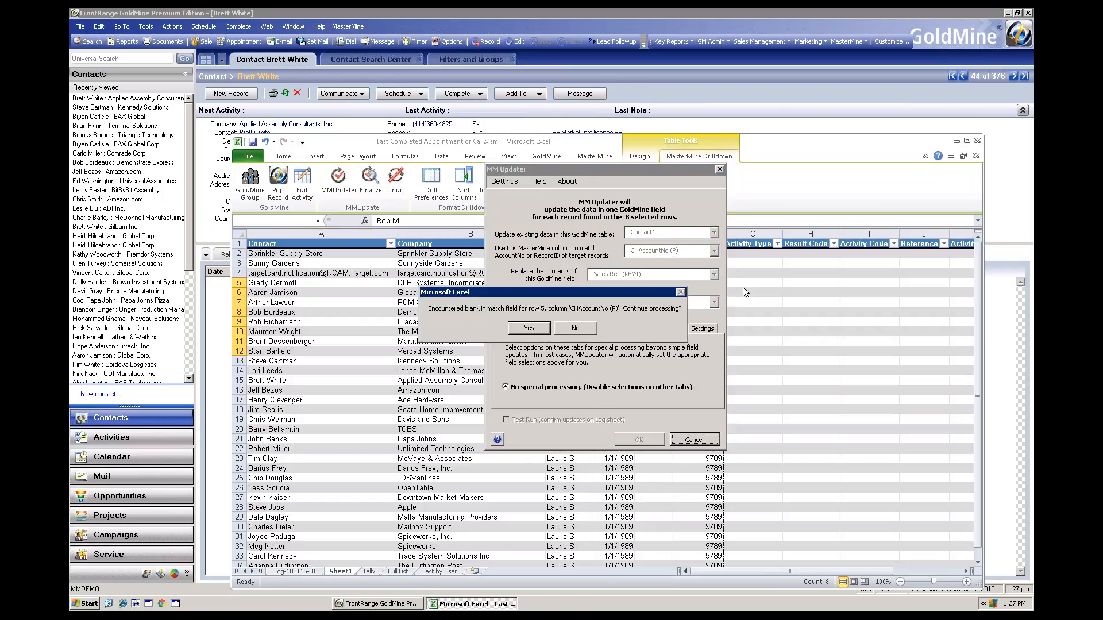
click(580, 331)
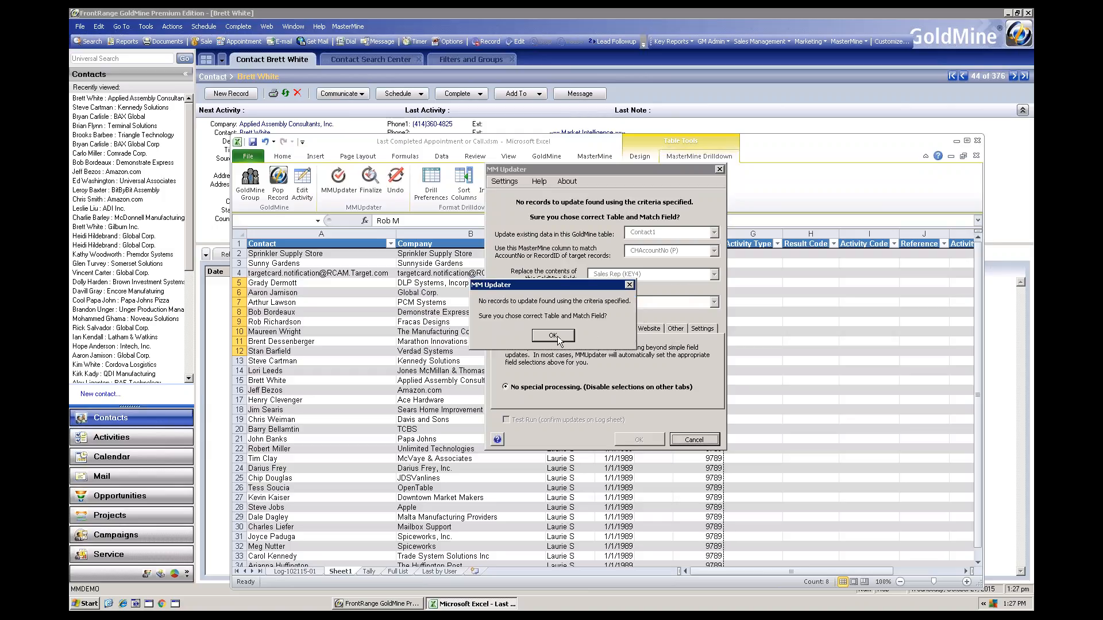
click(560, 340)
Change the match column to C1AccountNo (W) and run the Sales Rep update on the GoldMine records
click(710, 254)
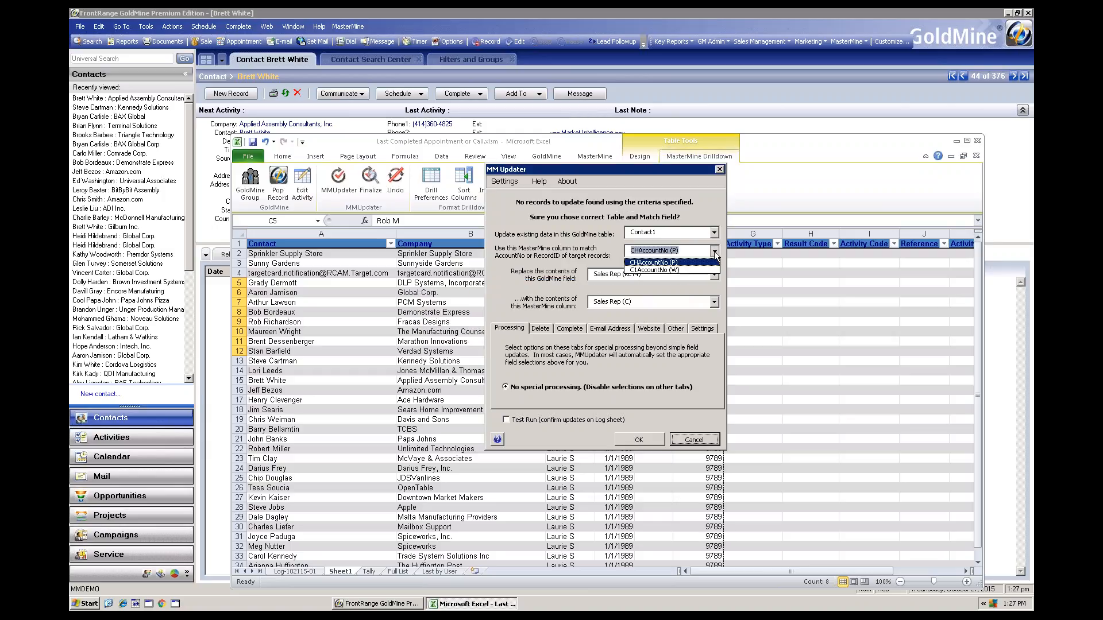
click(668, 269)
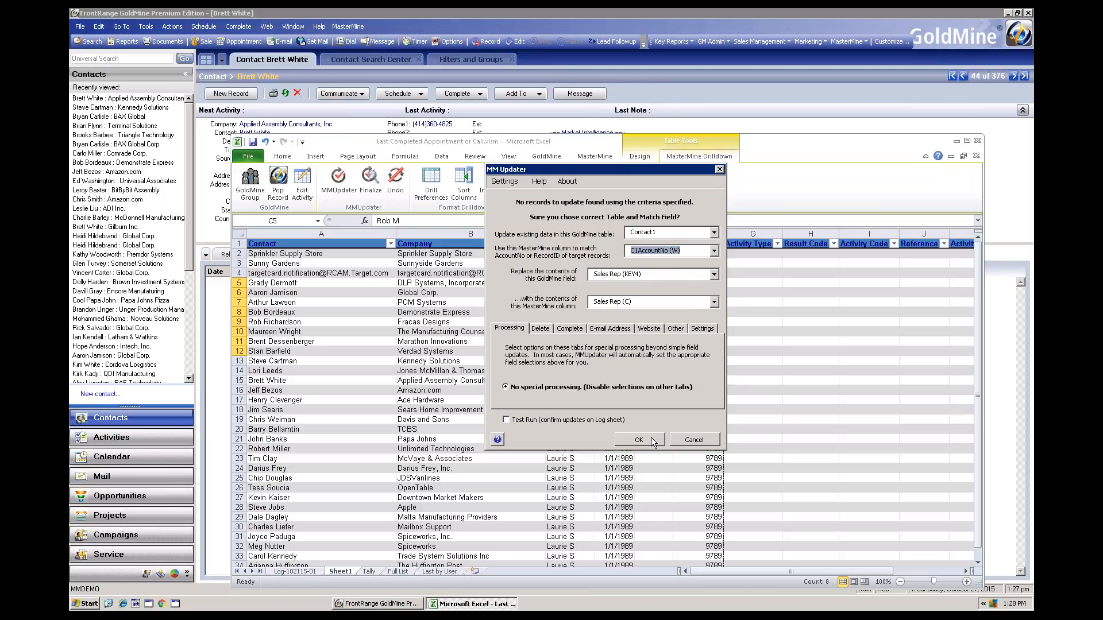
click(634, 440)
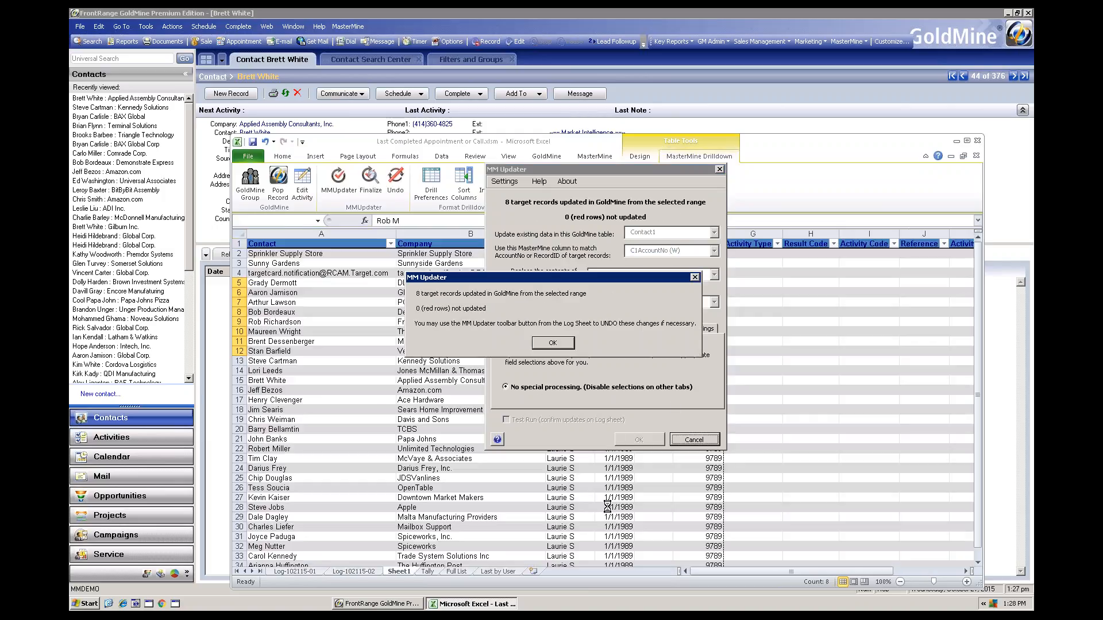
click(550, 344)
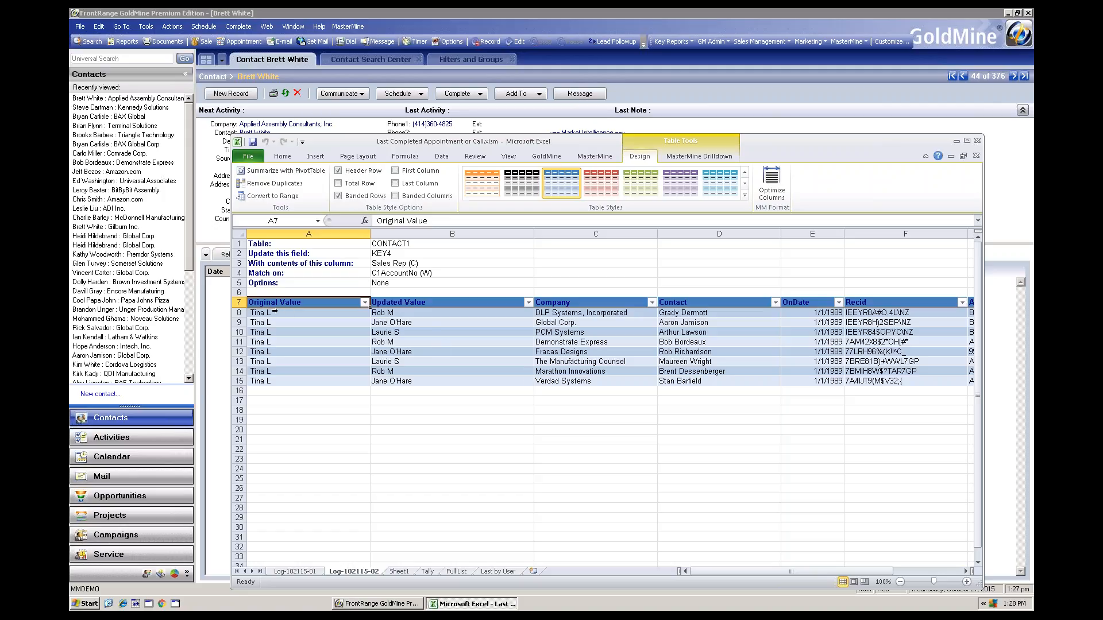
Open the DLP Systems contact's GoldMine record from the update log to check its sales rep, and return to Excel
double_click(566, 314)
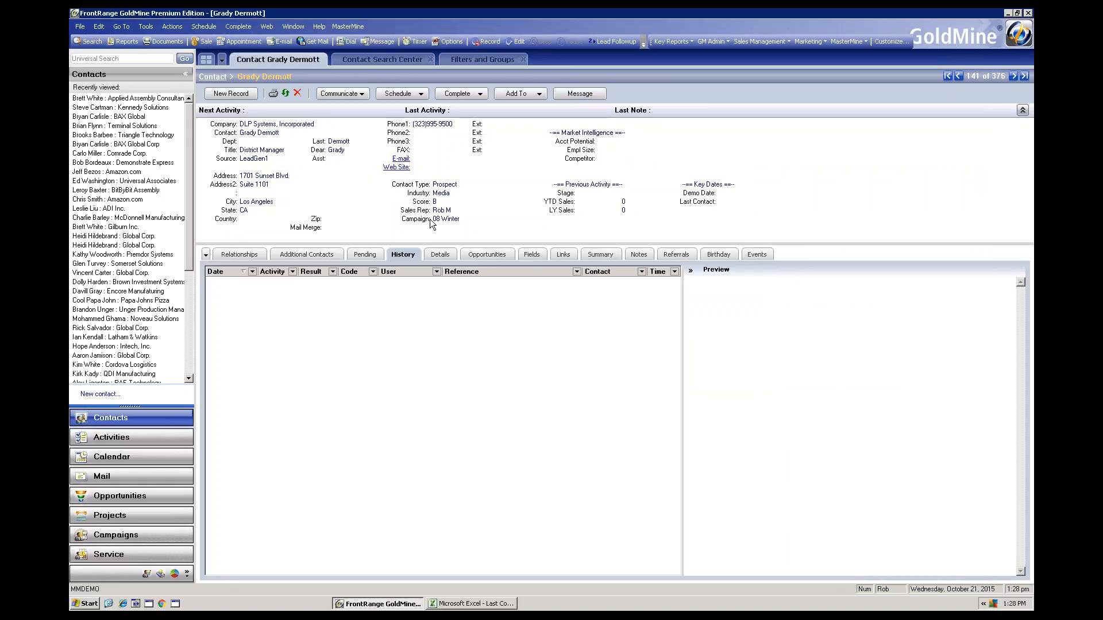
click(478, 603)
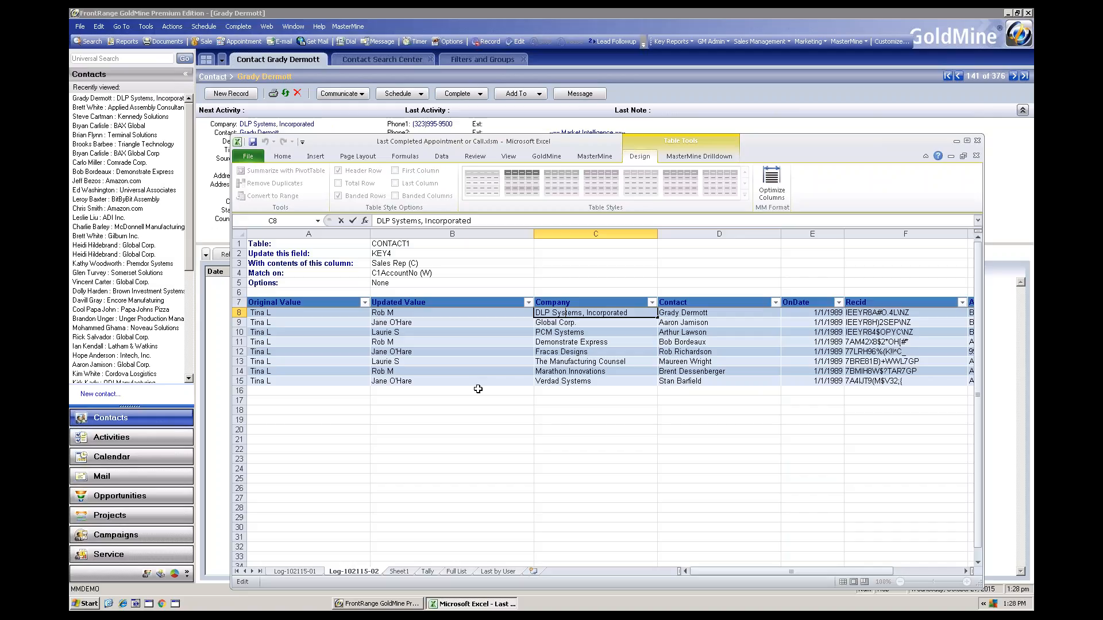
Undo the Sales Rep update from the log sheet and check the restored sales rep on the DLP Systems record in GoldMine
click(678, 159)
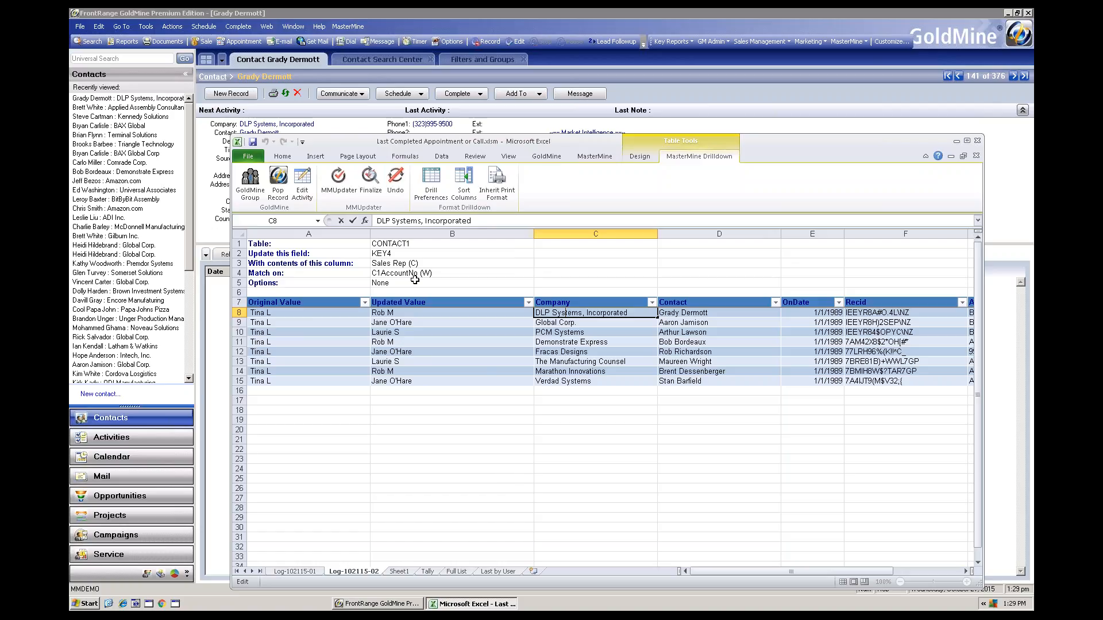
click(396, 315)
click(395, 179)
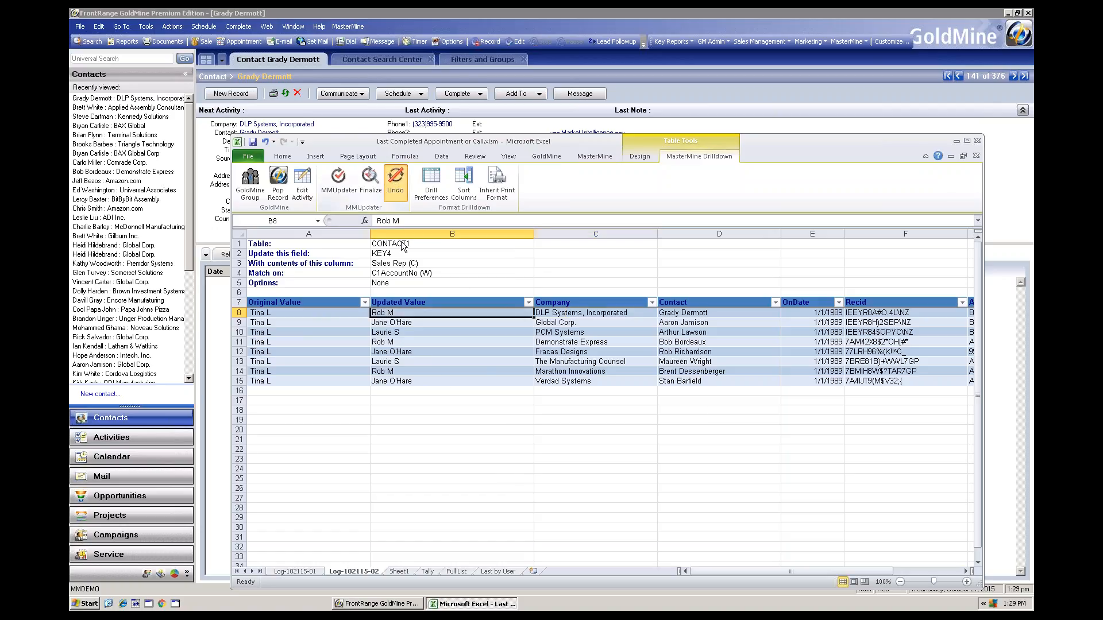
click(567, 324)
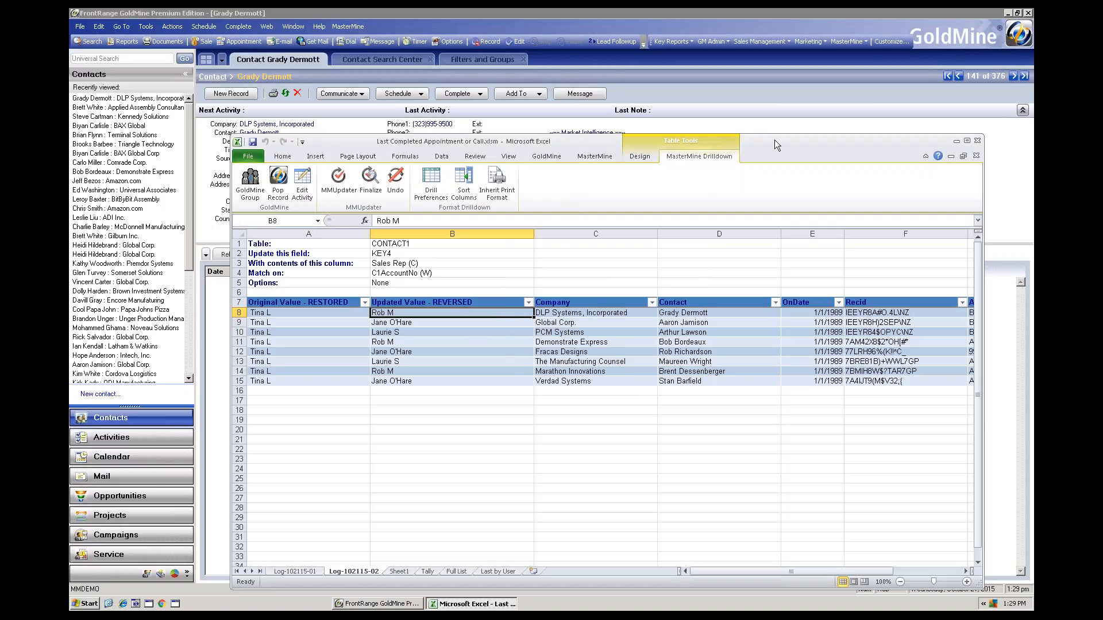
drag(774, 139, 846, 299)
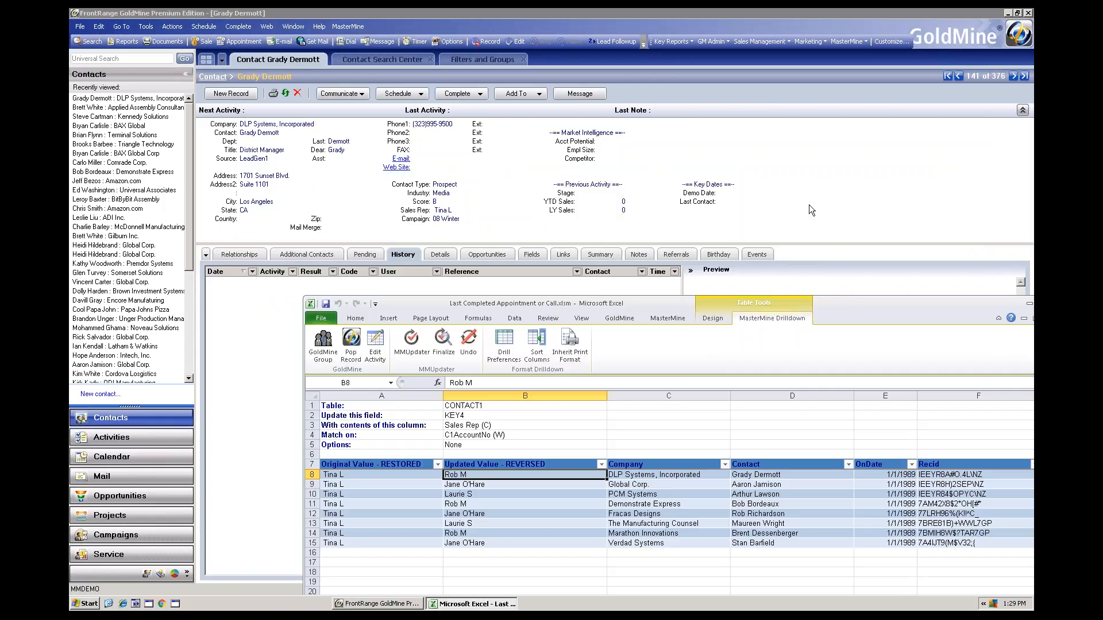
drag(808, 206, 752, 141)
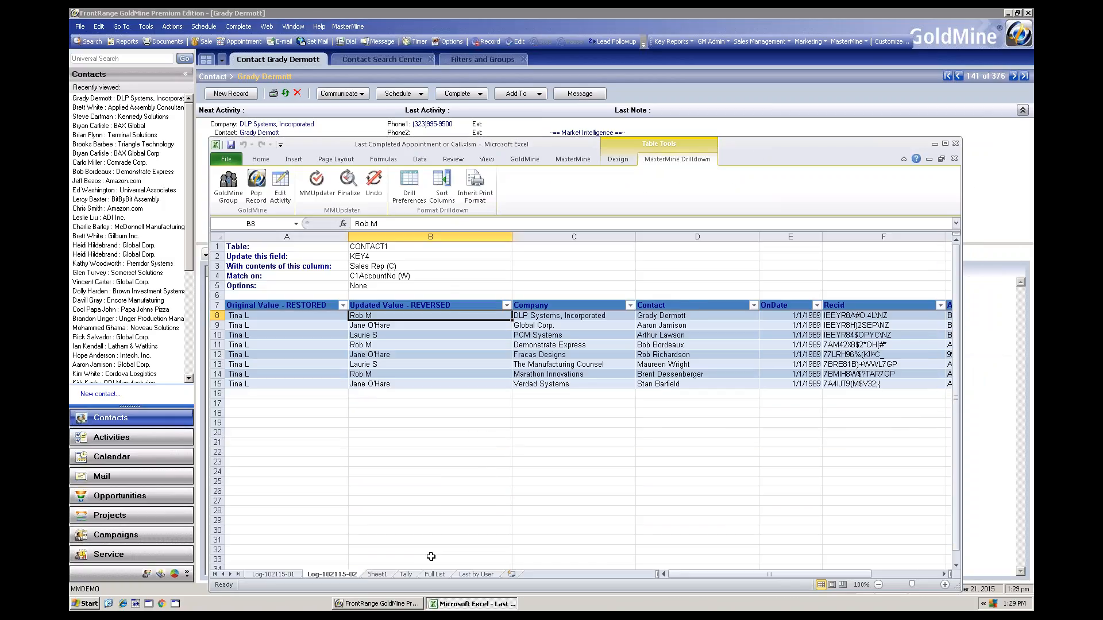
Exclude the blank entry from the User ID filter of the Tally sheet's pivot table
click(411, 574)
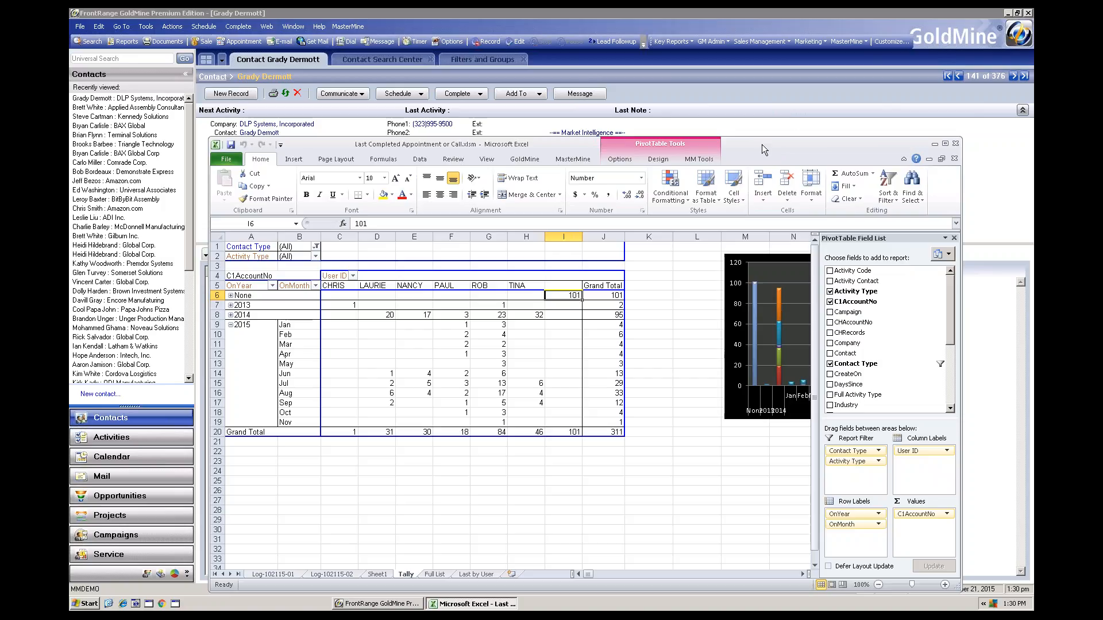
drag(760, 142, 700, 261)
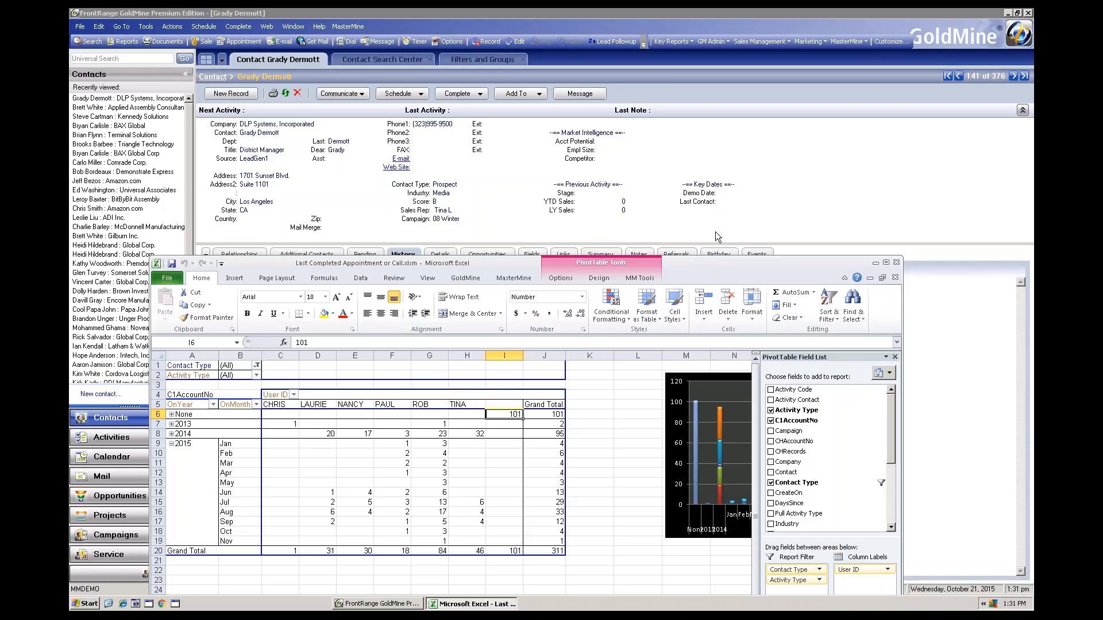
drag(708, 263, 698, 215)
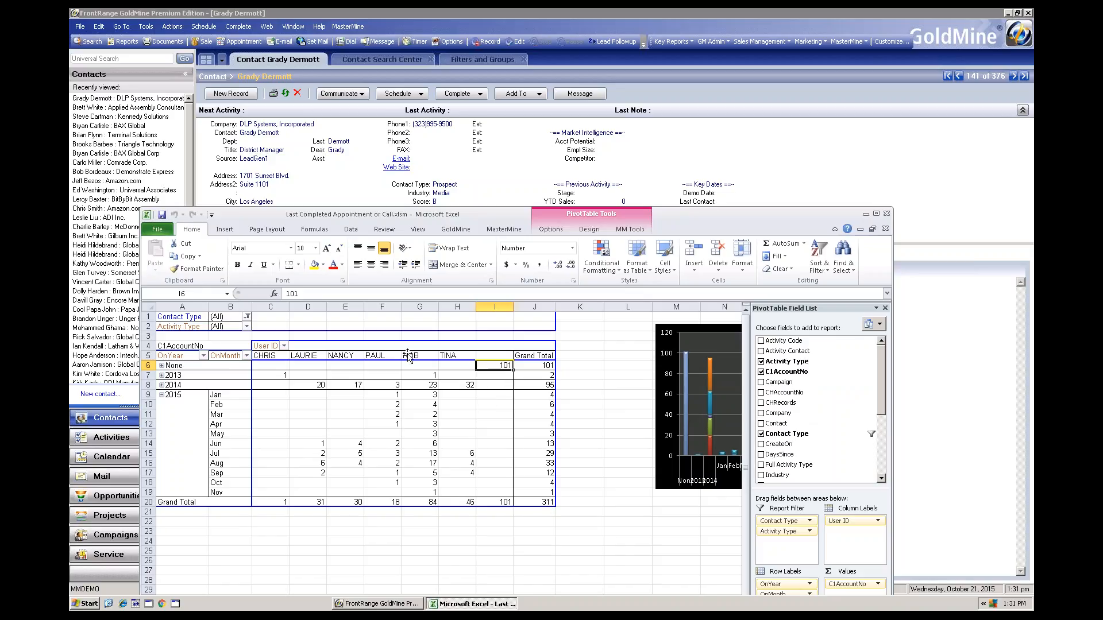
click(284, 346)
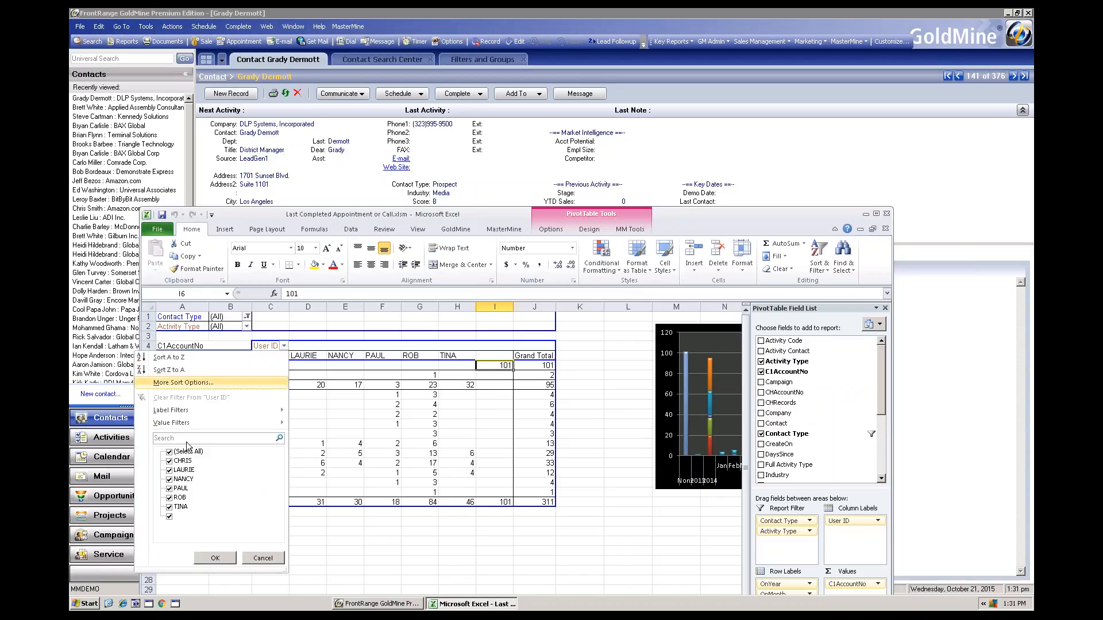
click(169, 517)
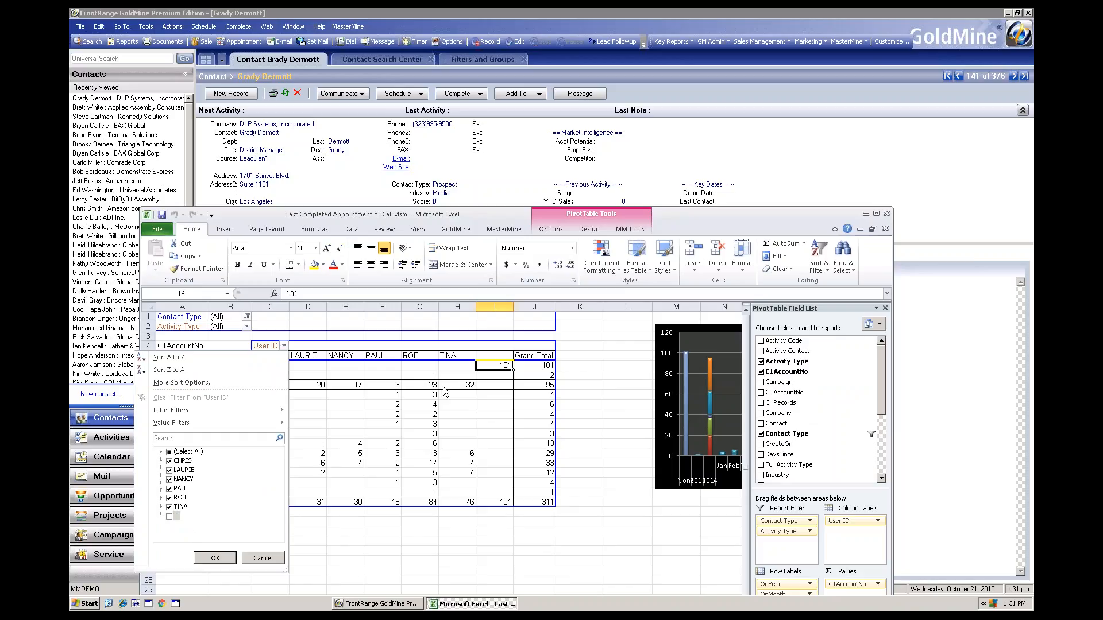
click(215, 558)
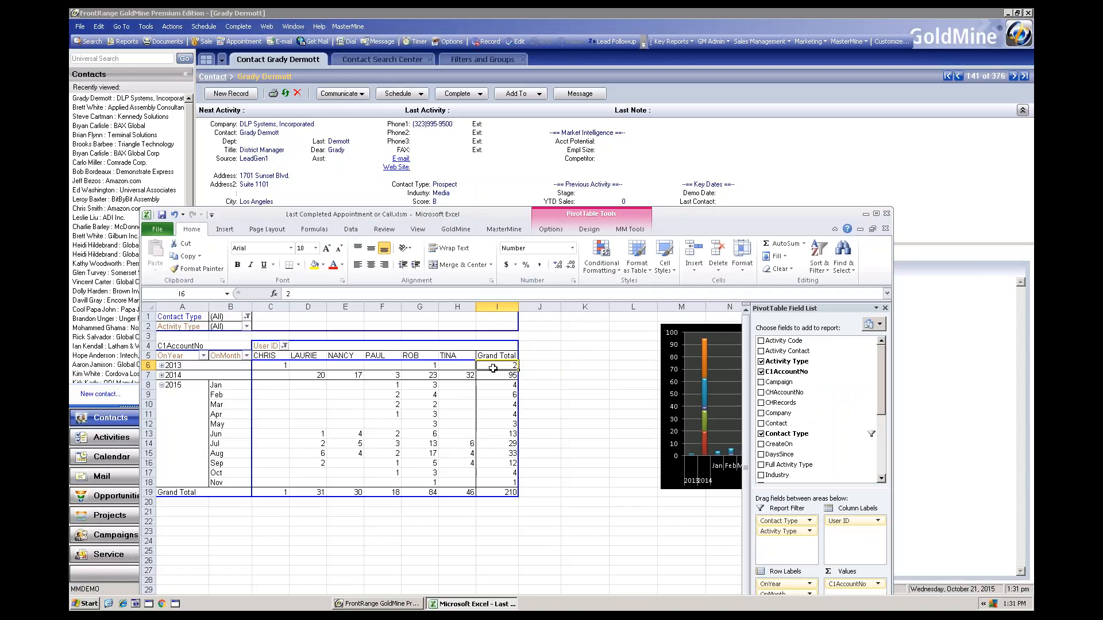
Drill down into the Tally pivot's overall grand total and start MM Updater on the resulting table's OnDate column
double_click(498, 492)
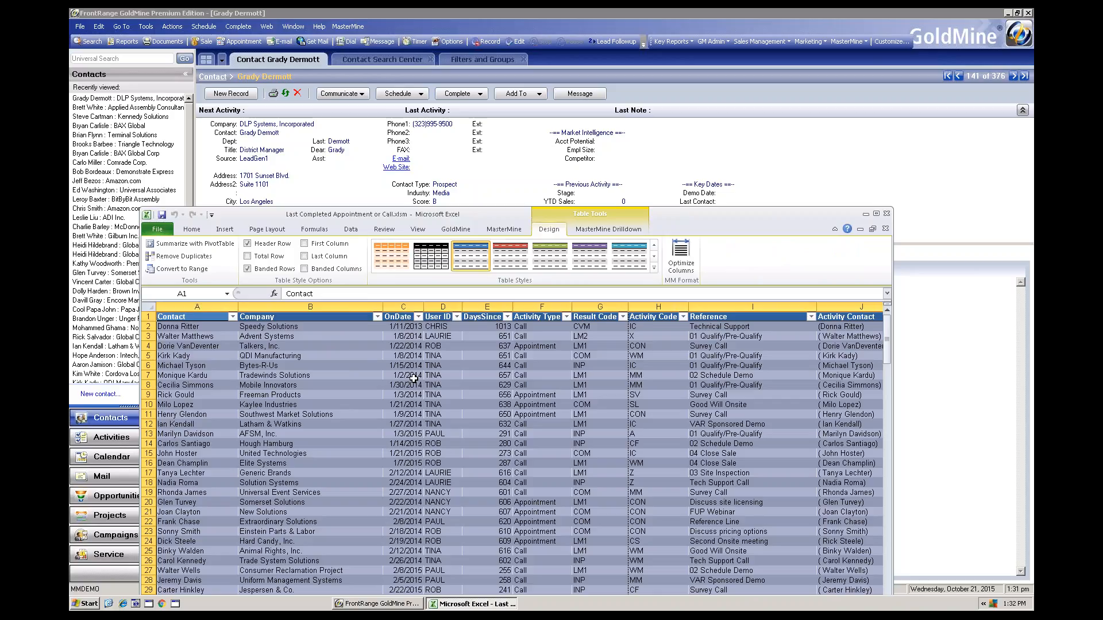
click(405, 305)
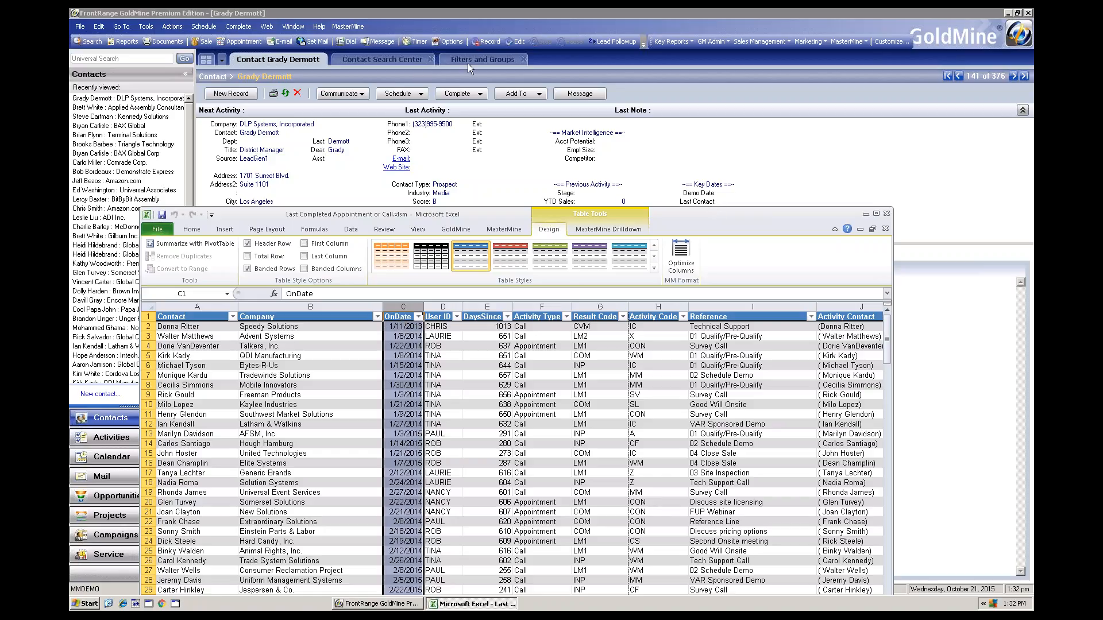
click(595, 230)
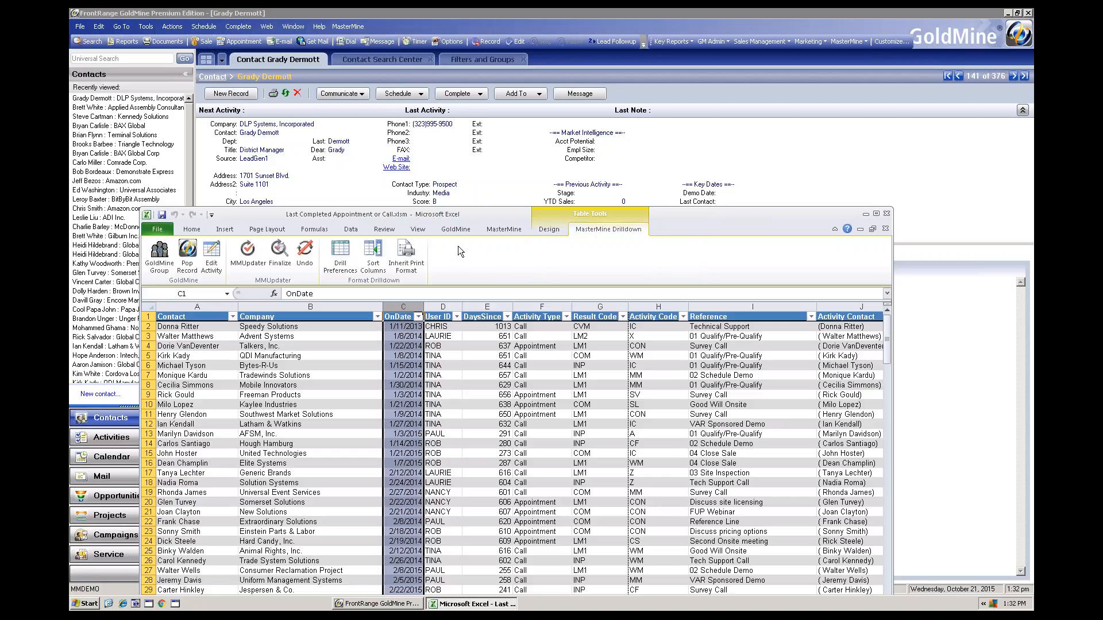
click(249, 256)
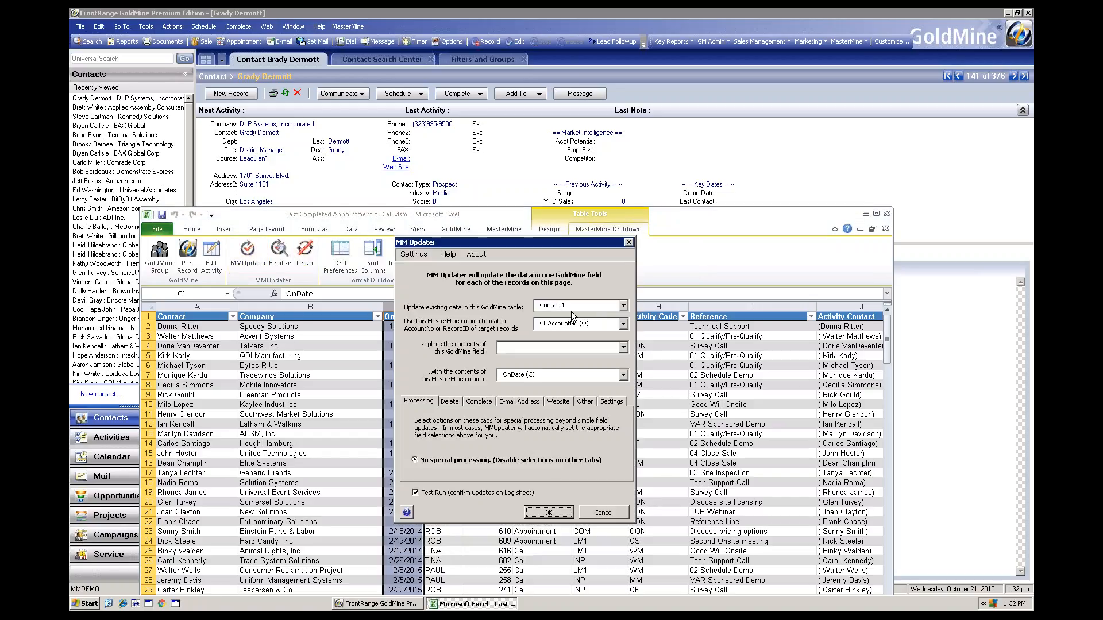
Set MM Updater to the Contact2 table, matching on C1AccountNo (W), and to replace Last Contact (ULASTCONT) with OnDate (C)
click(623, 306)
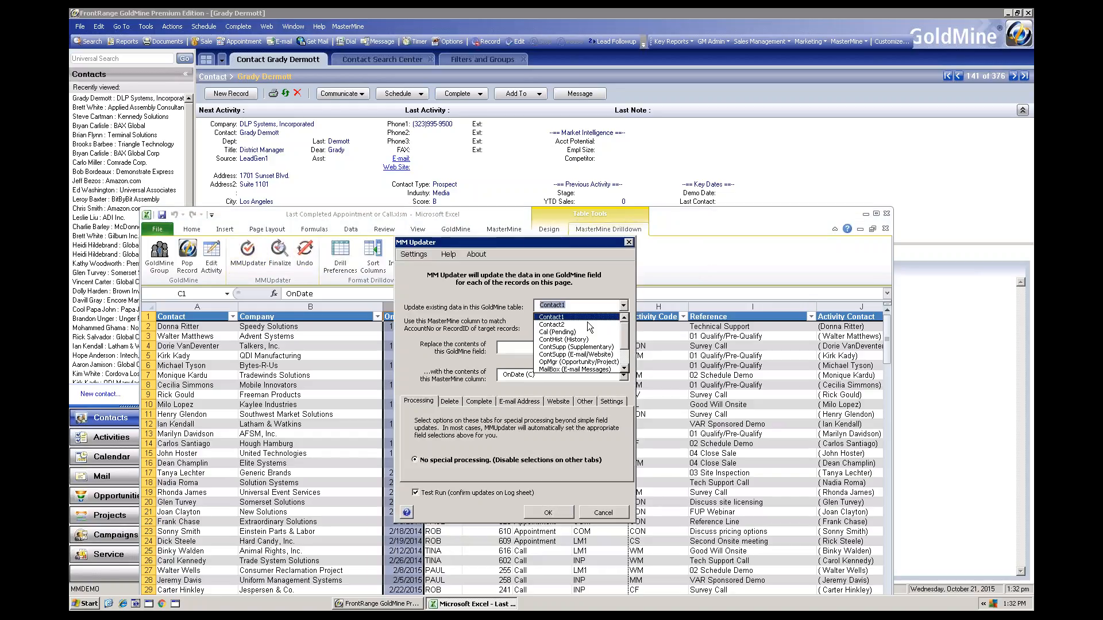
click(562, 325)
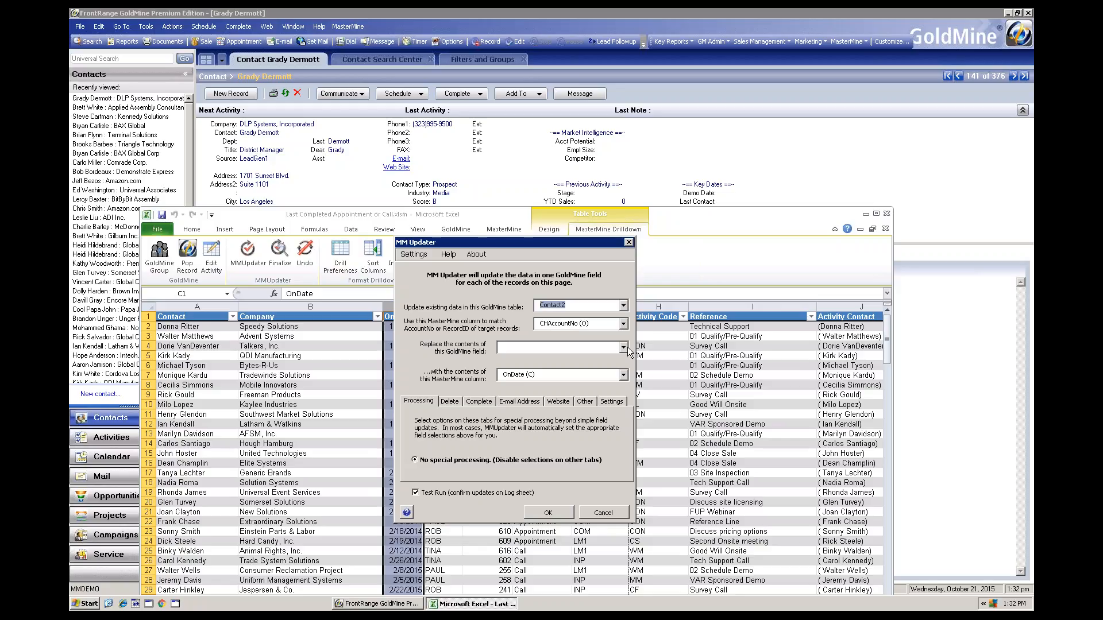
click(624, 324)
click(551, 341)
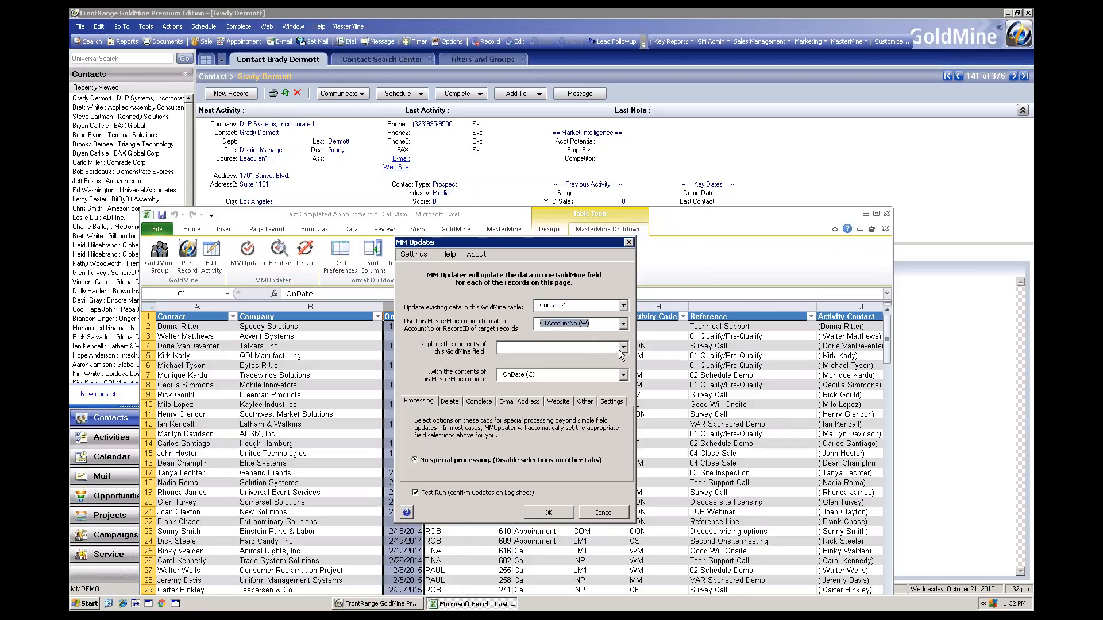
click(623, 348)
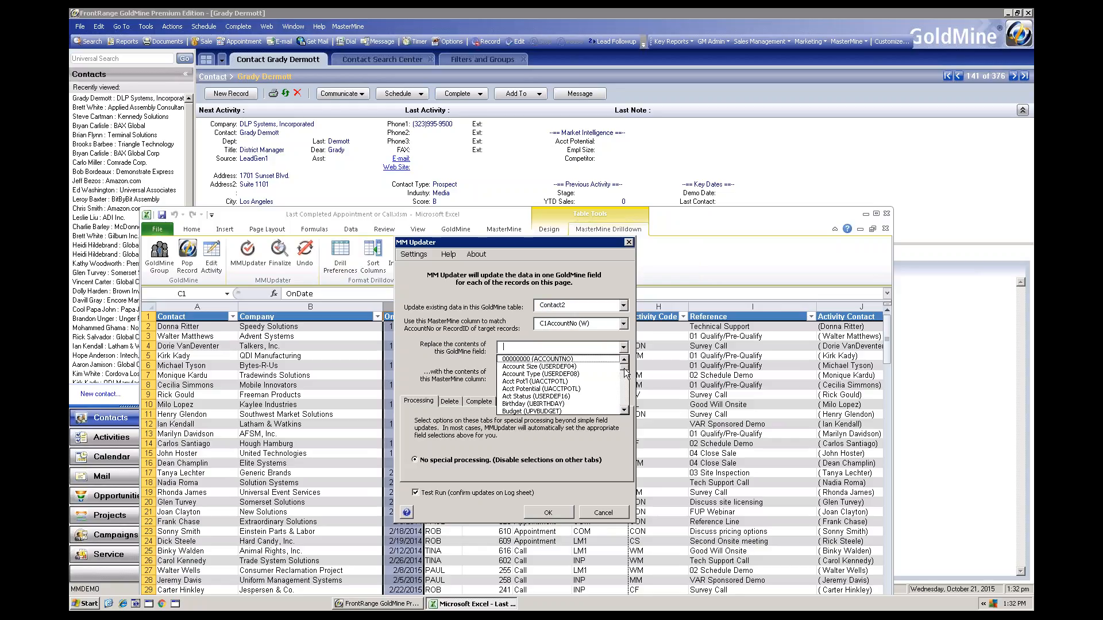
scroll(627, 378, down, 2)
drag(626, 378, 628, 387)
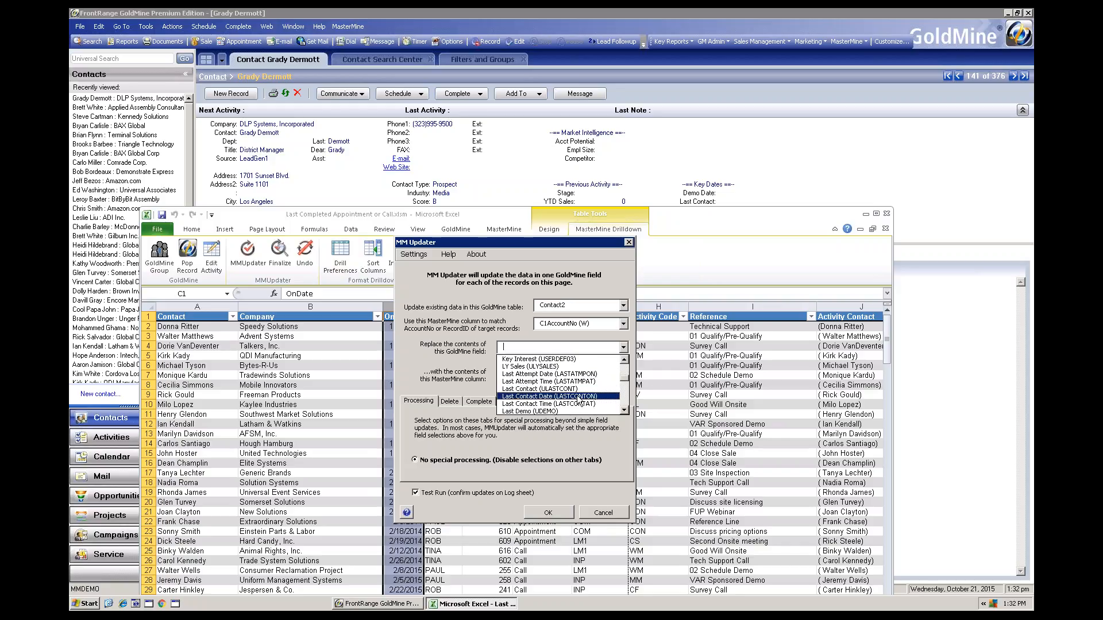
click(543, 391)
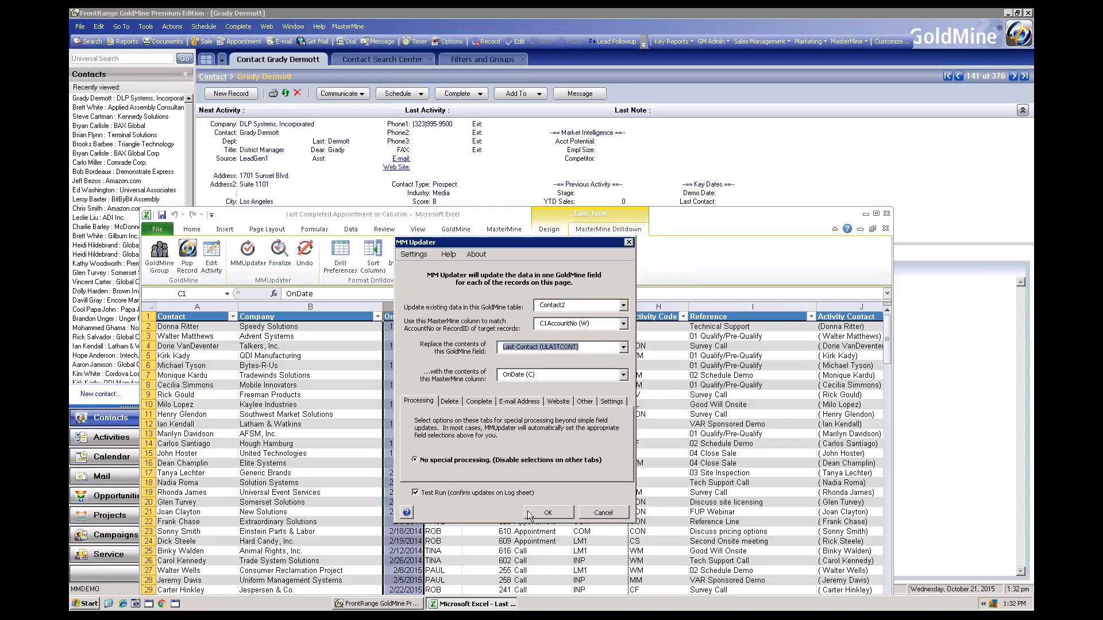
Turn off Test Run and run the Last Contact update, transferring all dates as they appear on the spreadsheet
click(425, 494)
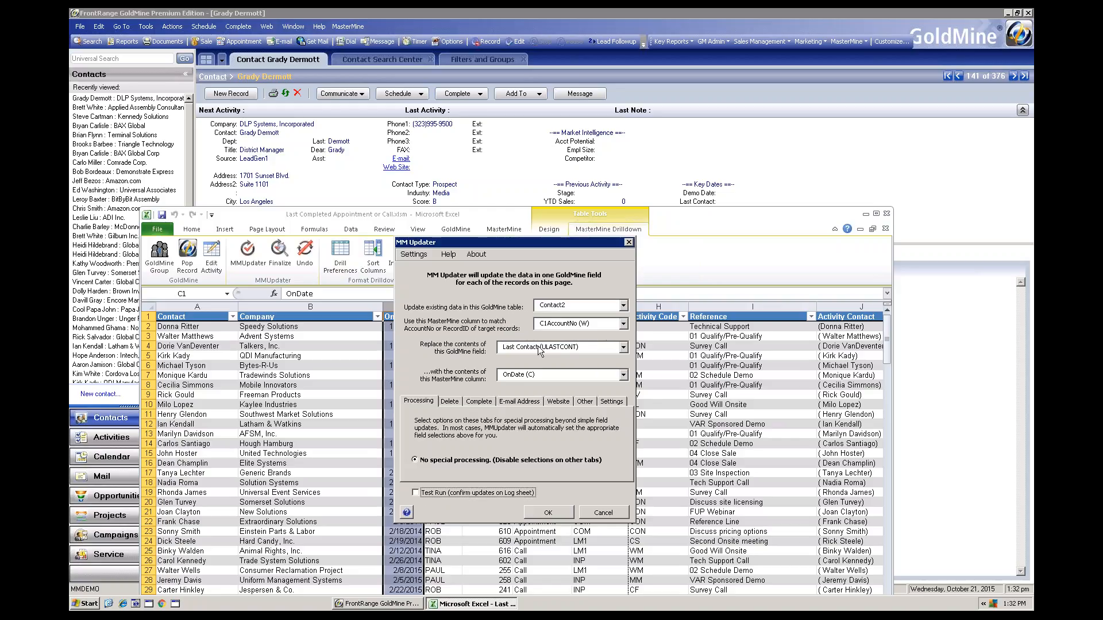
click(552, 511)
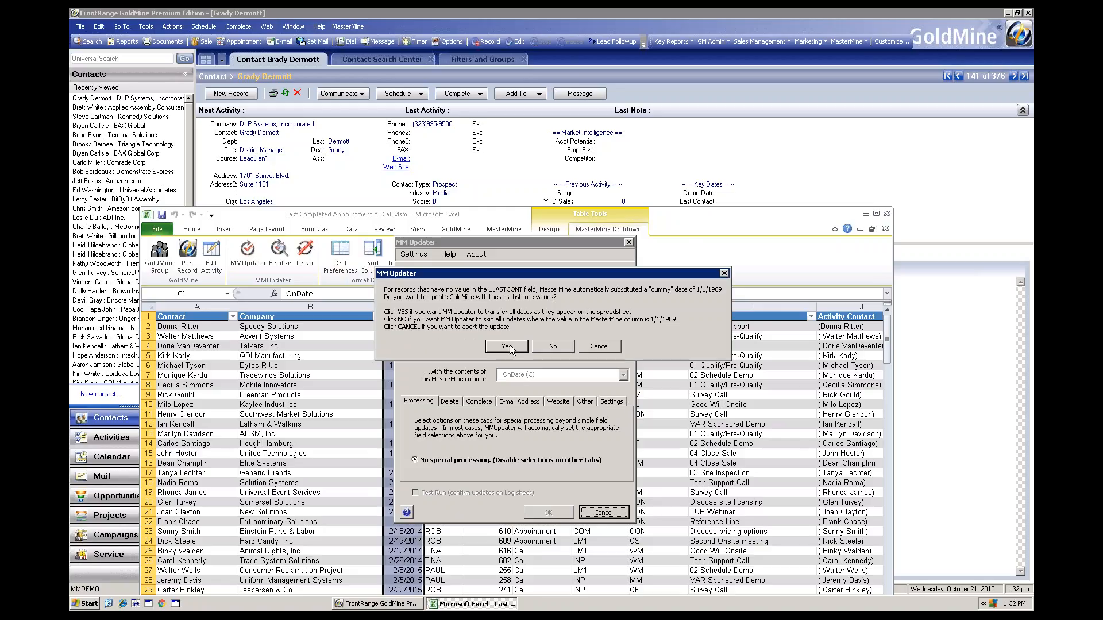
click(506, 347)
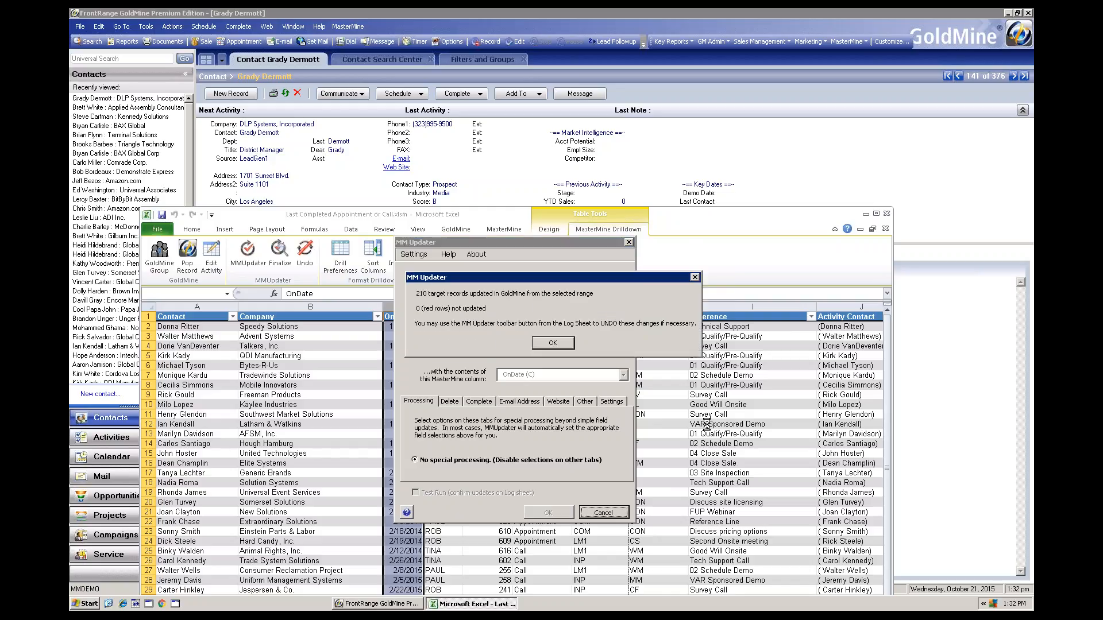
click(554, 344)
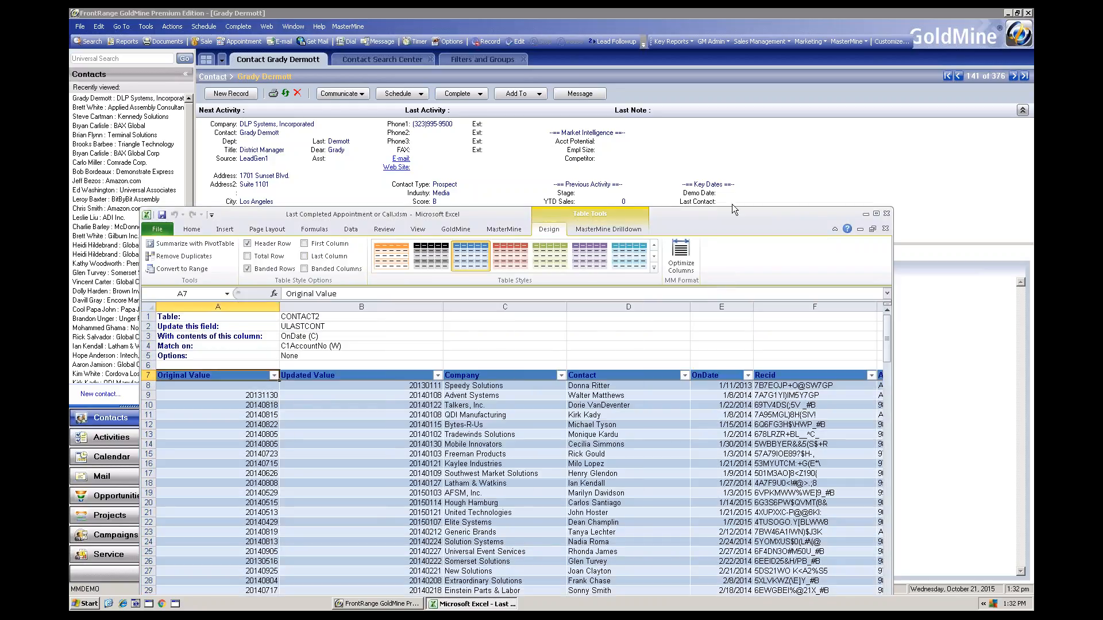
Open the Talkers, Inc. contact's GoldMine record from the update log to check its Last Contact date and history, and return to Excel
drag(732, 211, 725, 242)
drag(724, 245, 723, 246)
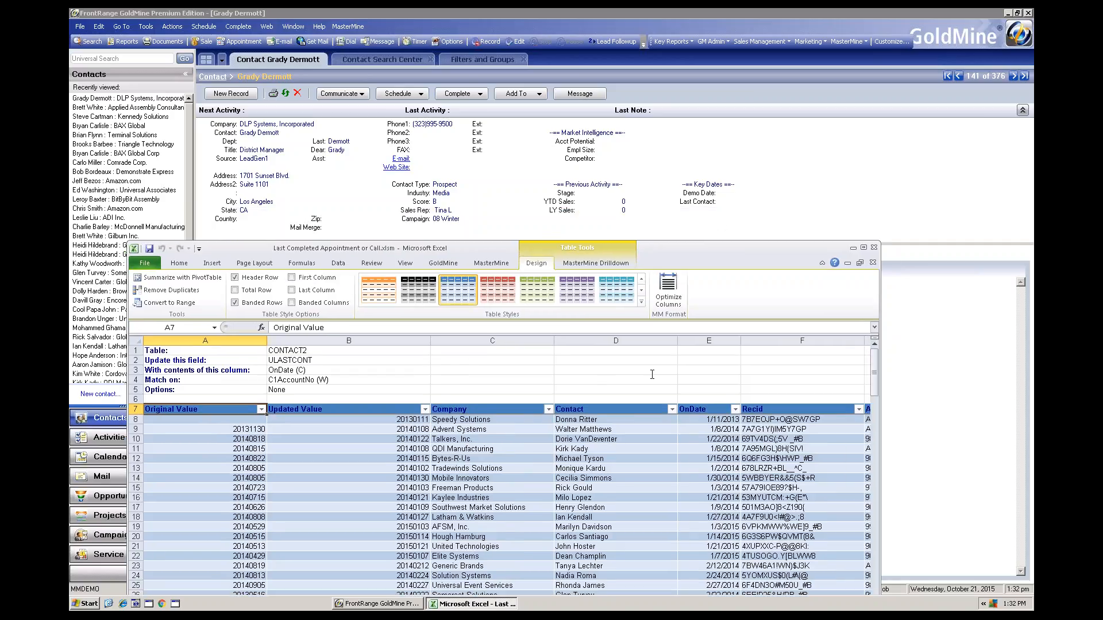
double_click(437, 439)
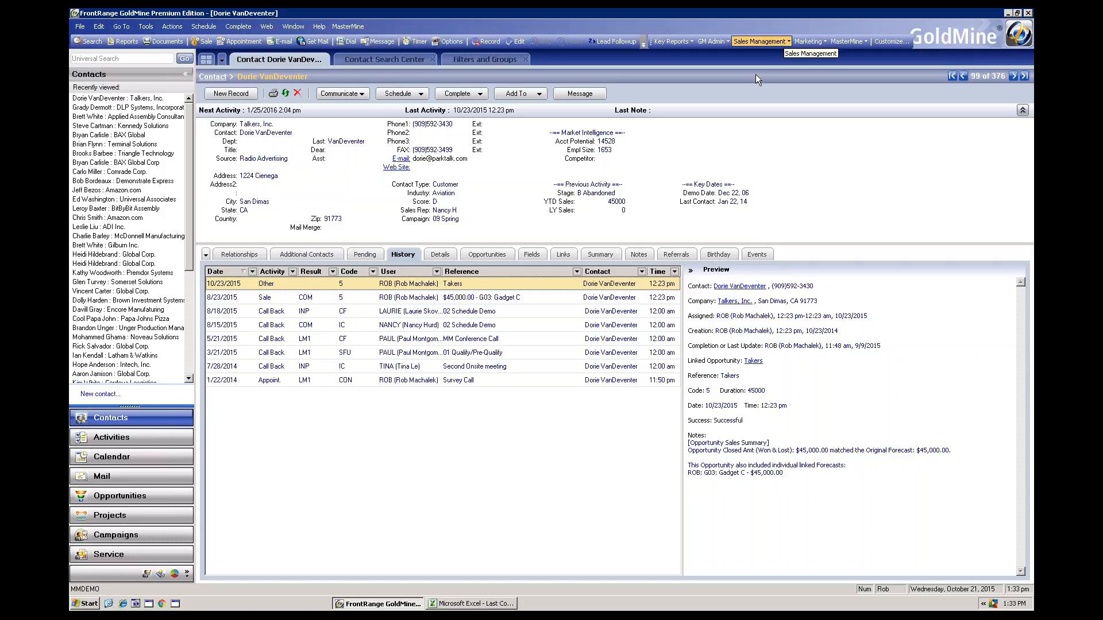
click(473, 604)
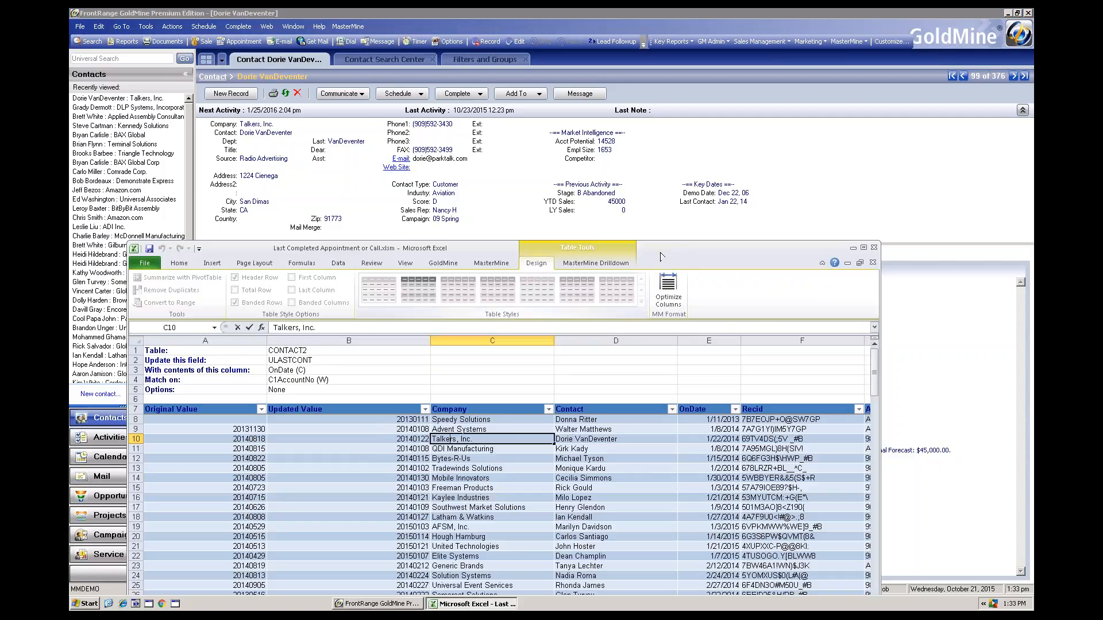
drag(668, 245, 687, 134)
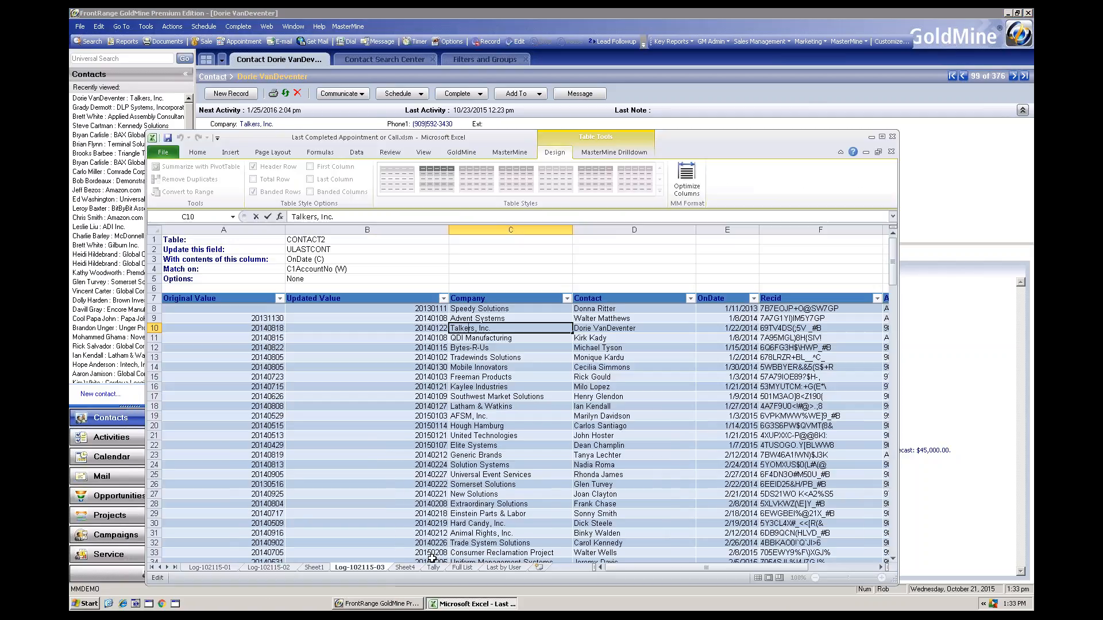
Include the blank User ID again in the Tally pivot table and select the None row's cell in the blank user column
click(433, 567)
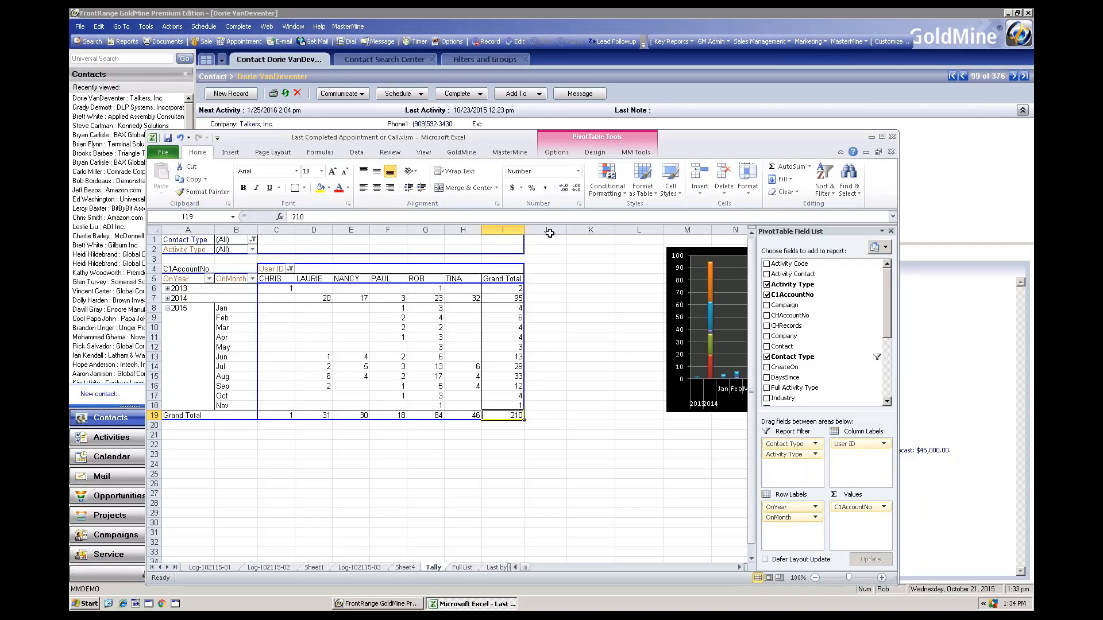
drag(689, 157, 656, 258)
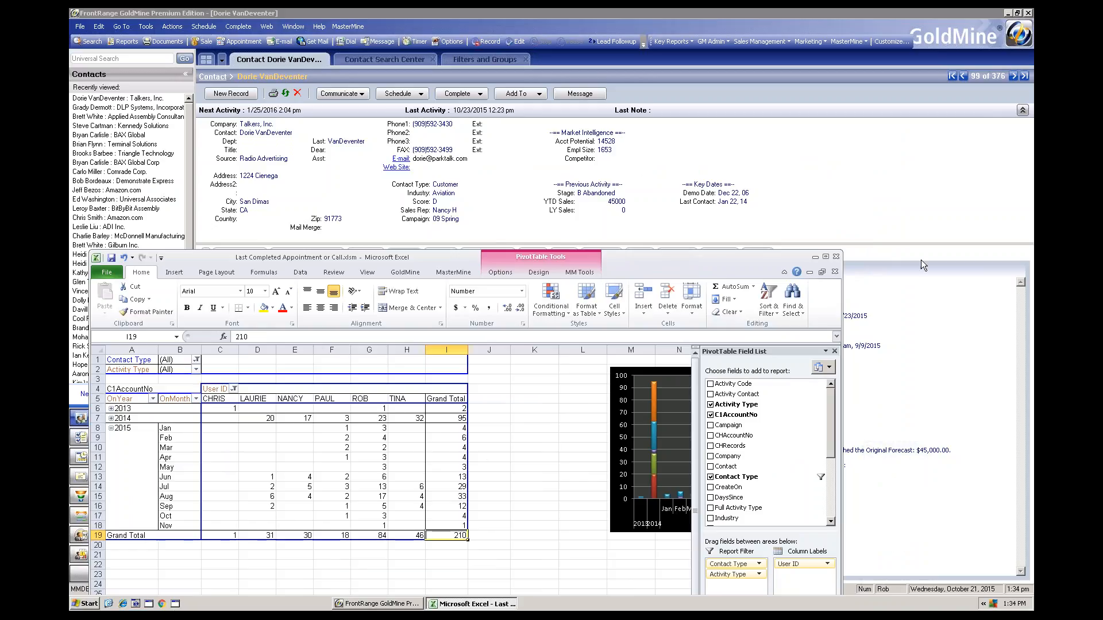
drag(660, 257, 708, 138)
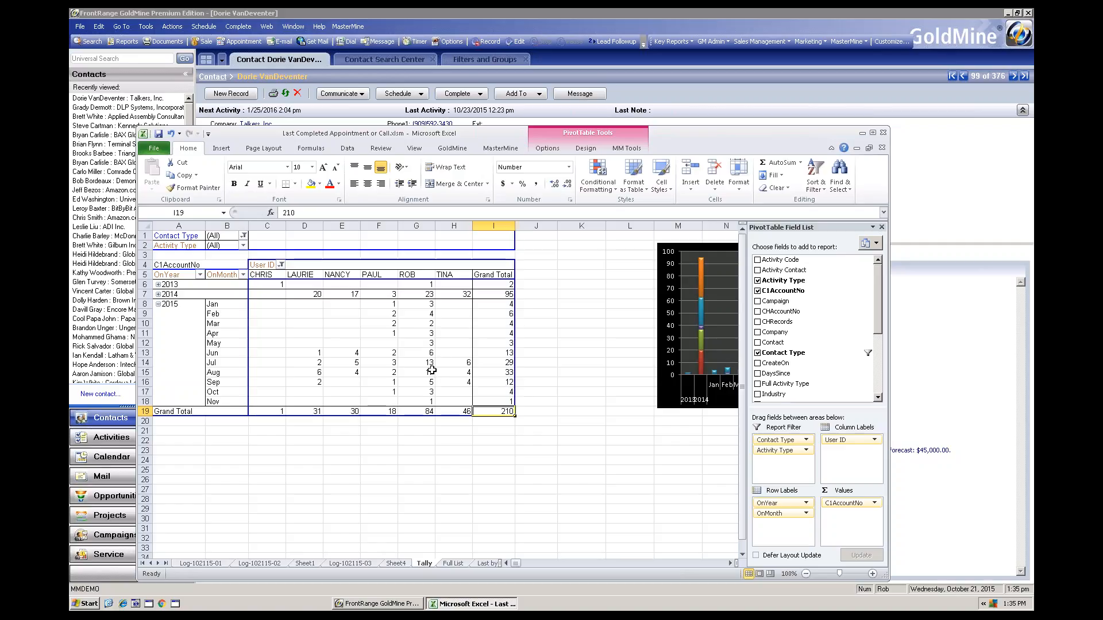
click(281, 266)
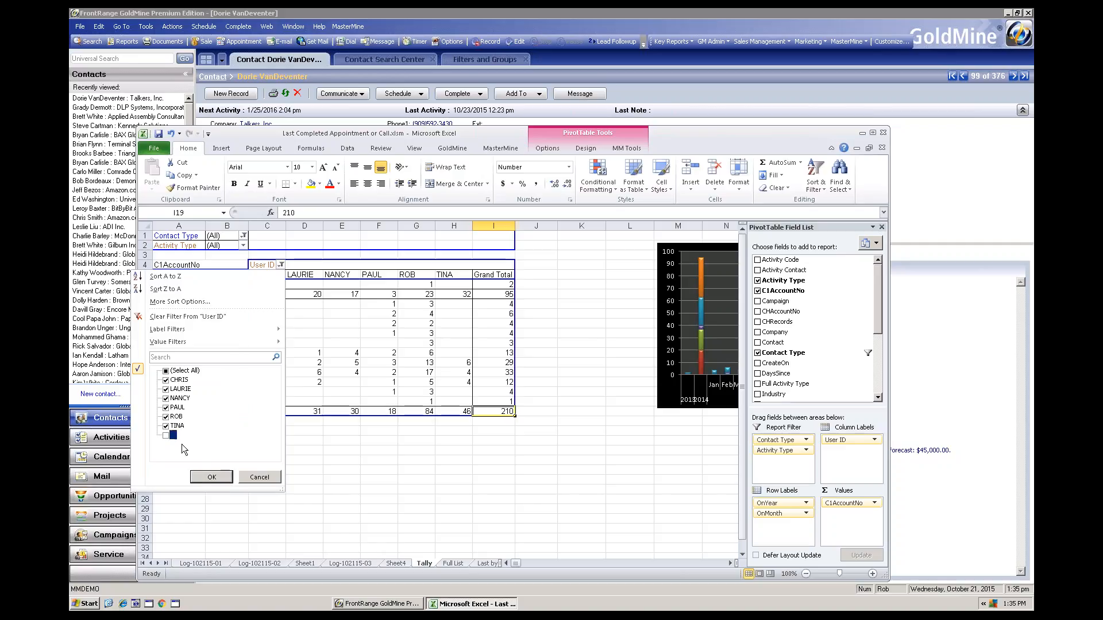
click(222, 475)
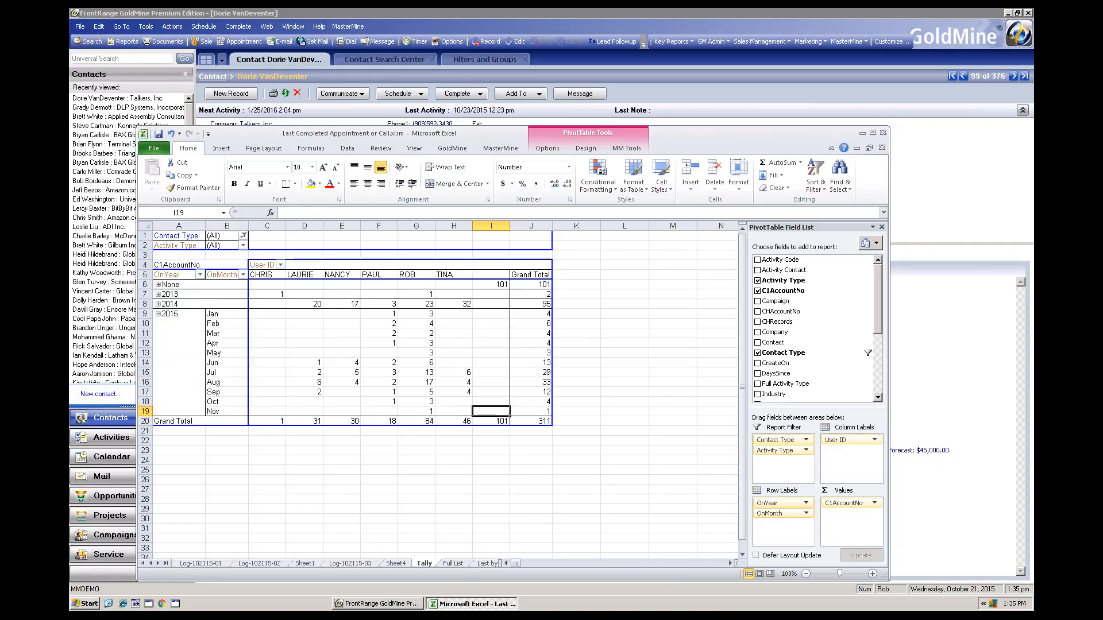
click(494, 285)
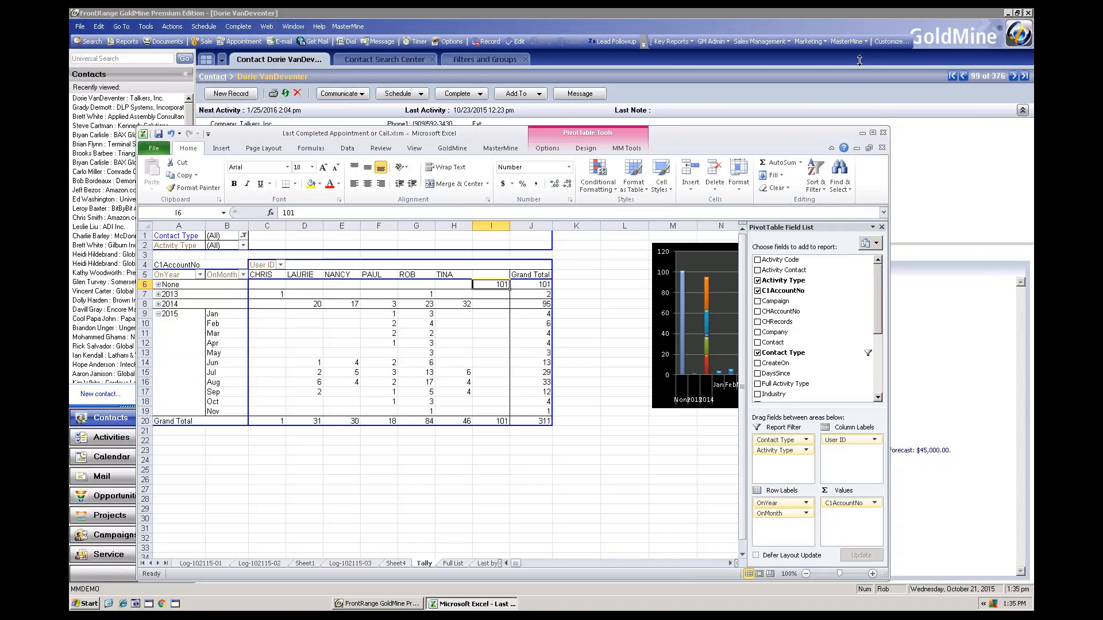
Start creating a MasterMine report from GoldMine, switch to Use Template, and browse the full template list to the Last Completed templates
click(865, 43)
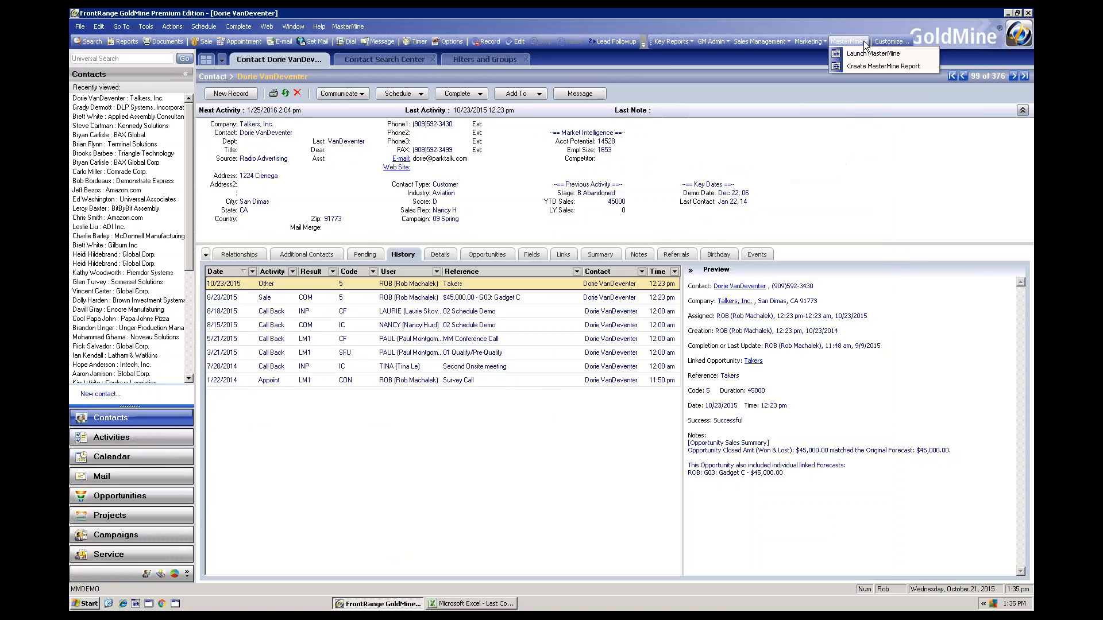
click(860, 66)
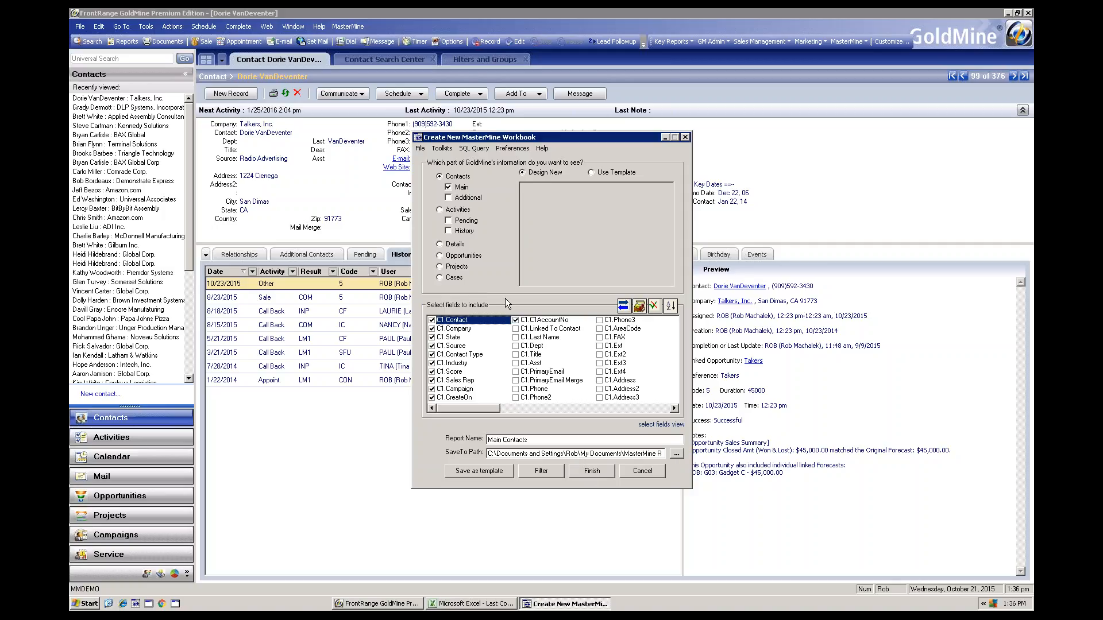
click(592, 173)
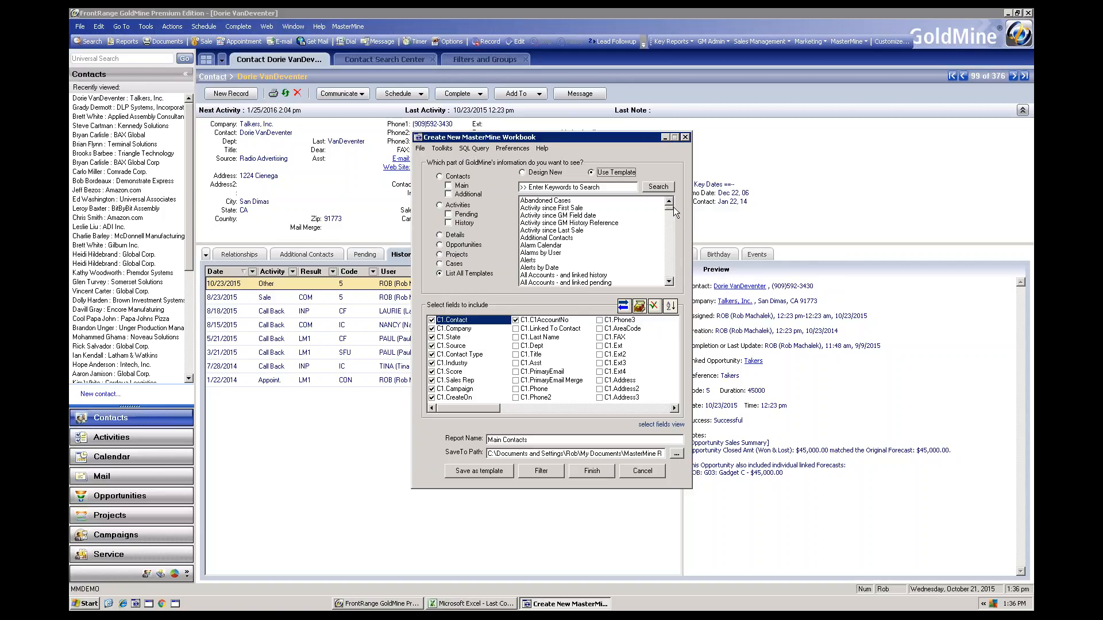
mouse_move(557, 205)
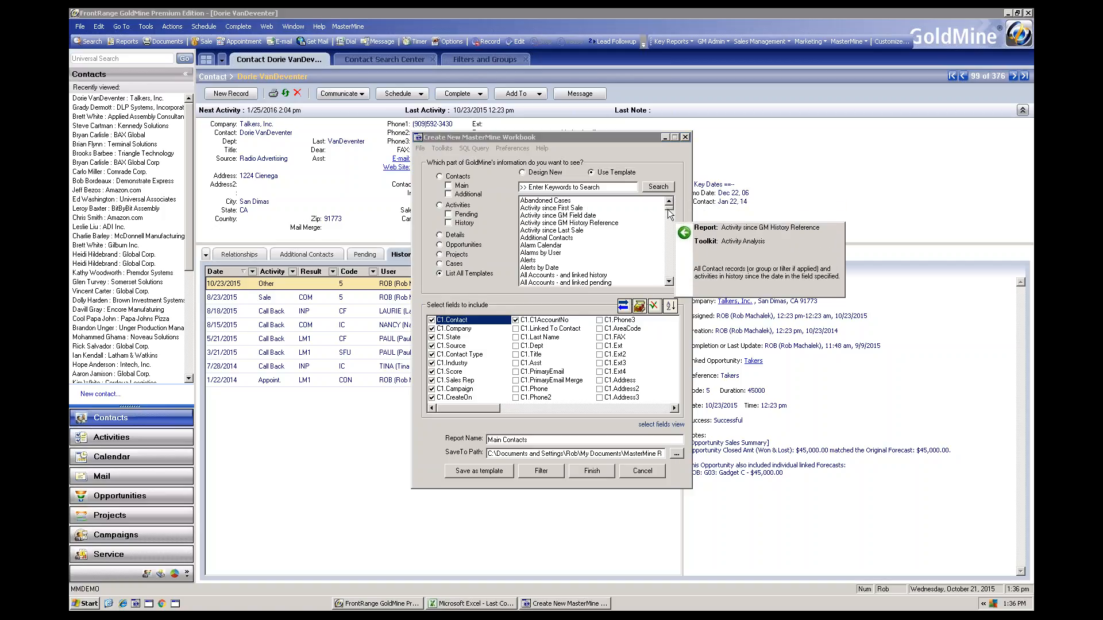
drag(668, 210, 669, 239)
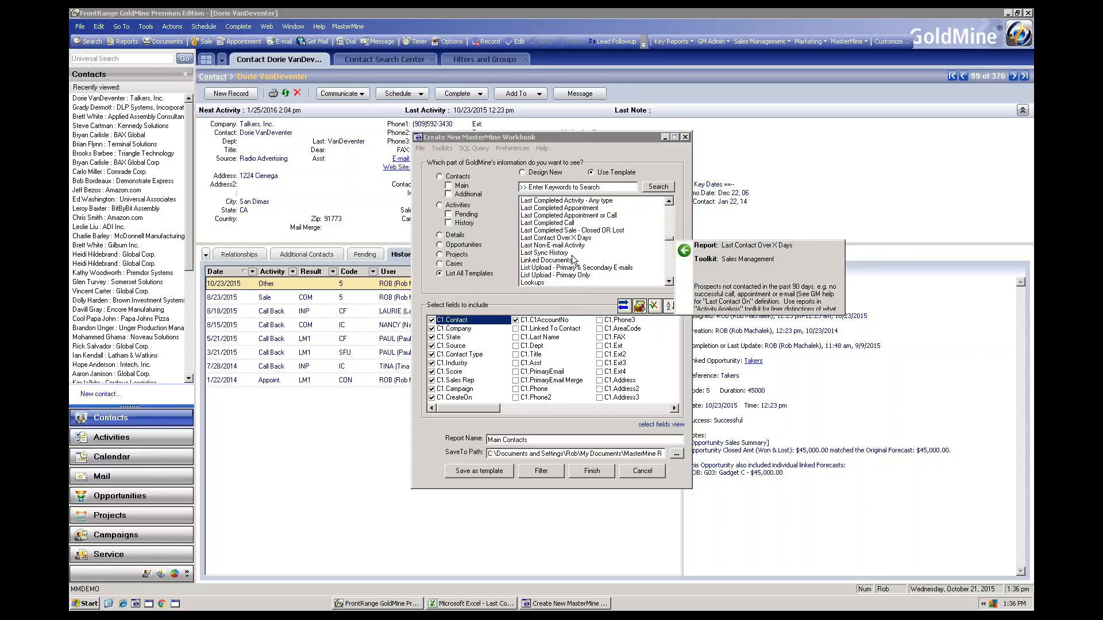
double_click(669, 202)
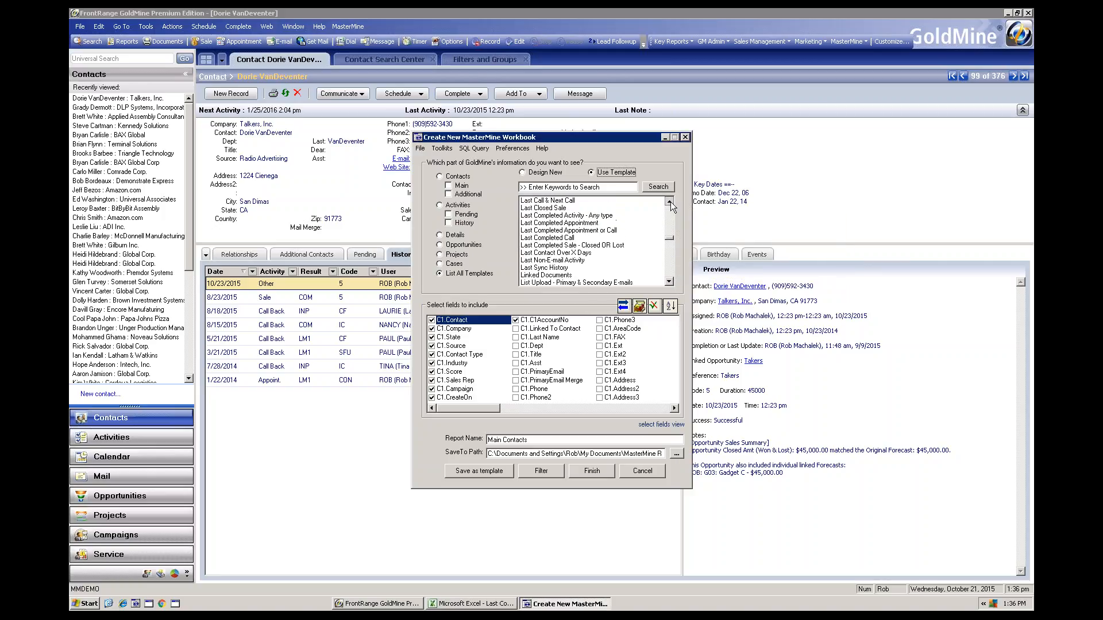
click(669, 201)
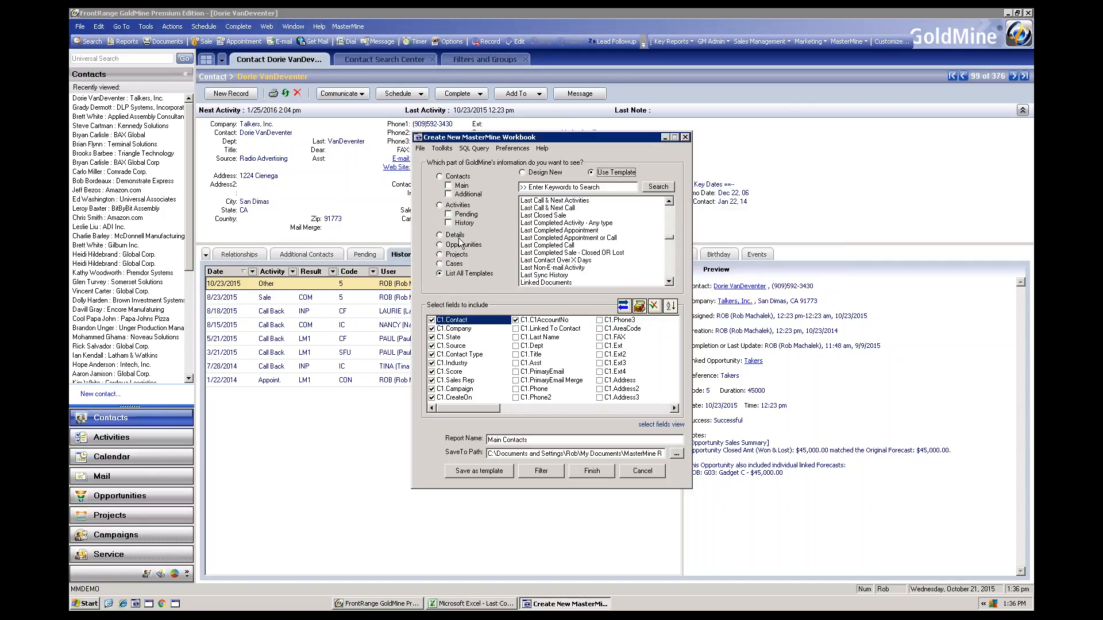
Limit the report templates to activity History and review the Last Completed and Activity since template descriptions
click(448, 224)
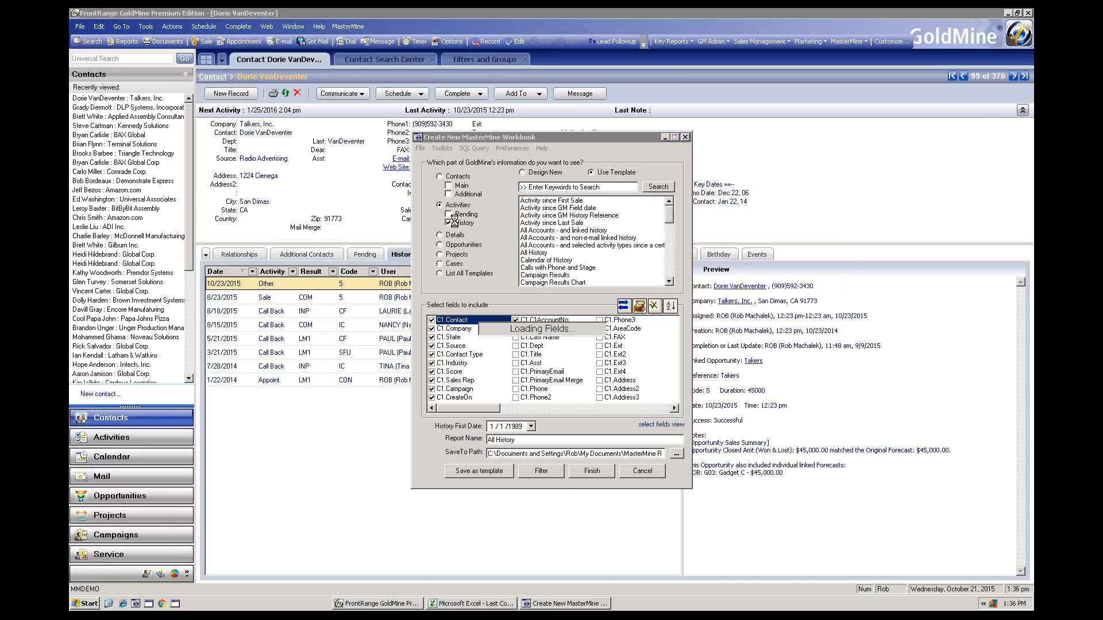
mouse_move(552, 245)
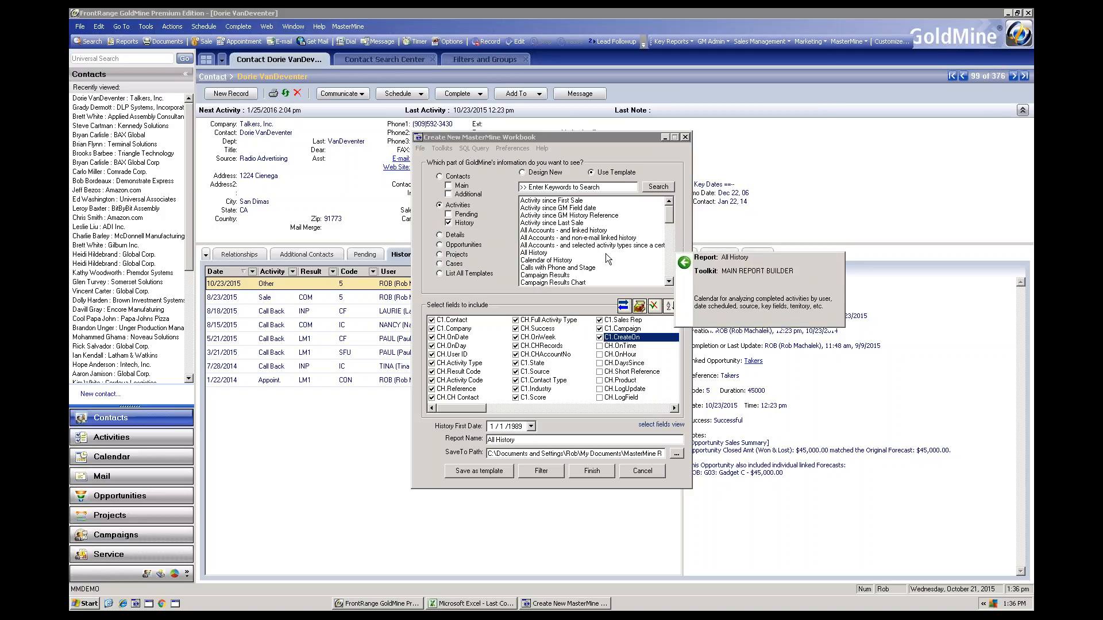
drag(667, 217, 670, 247)
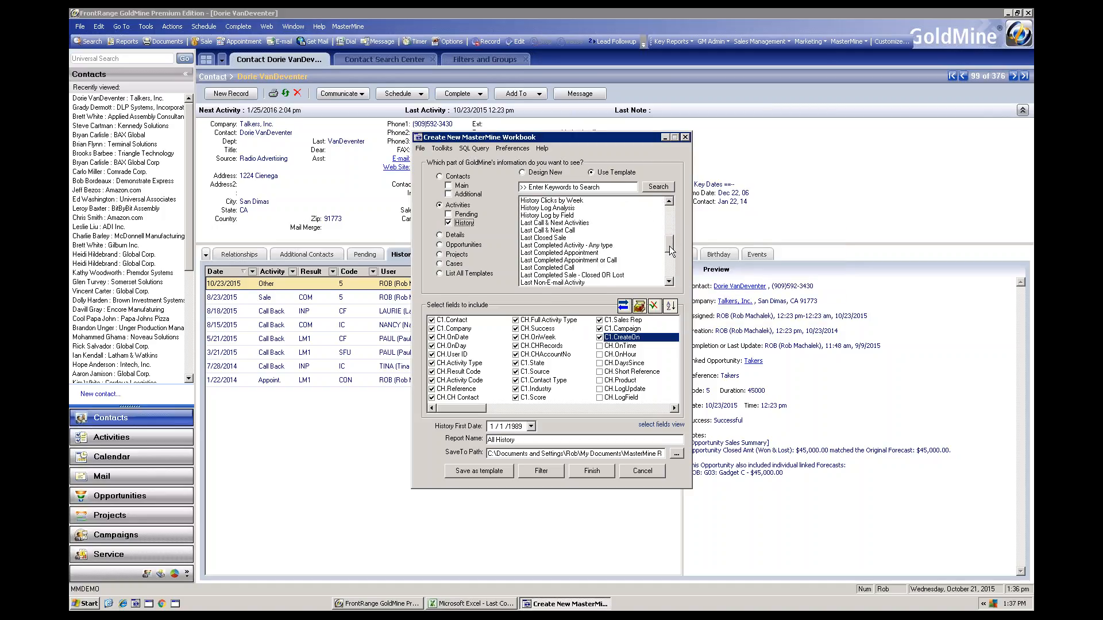
mouse_move(630, 241)
mouse_move(585, 263)
drag(667, 232, 667, 212)
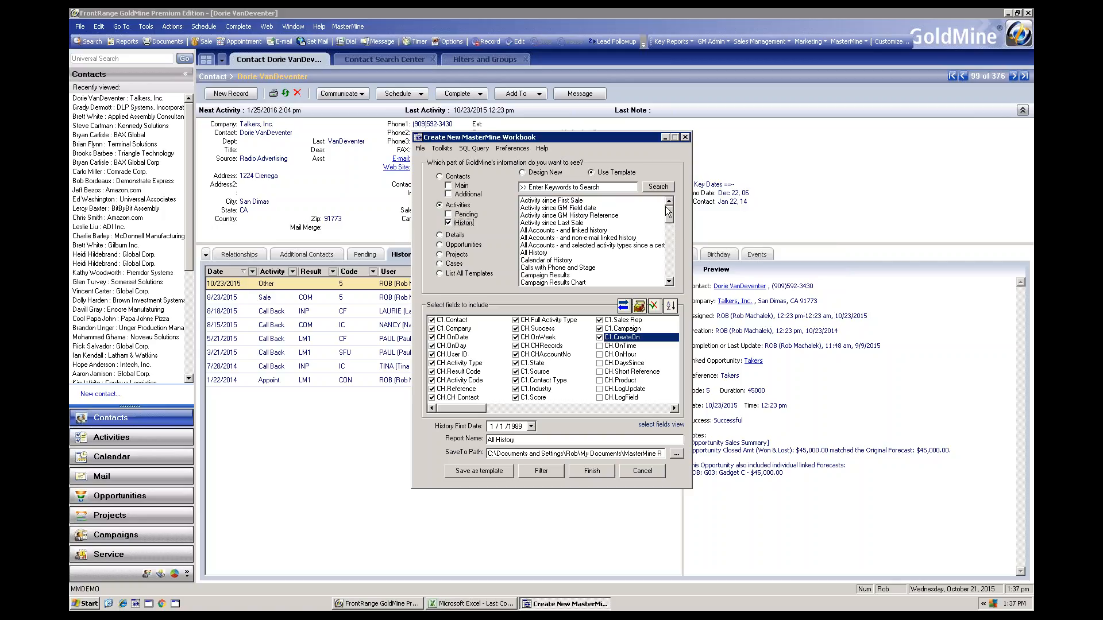
mouse_move(603, 219)
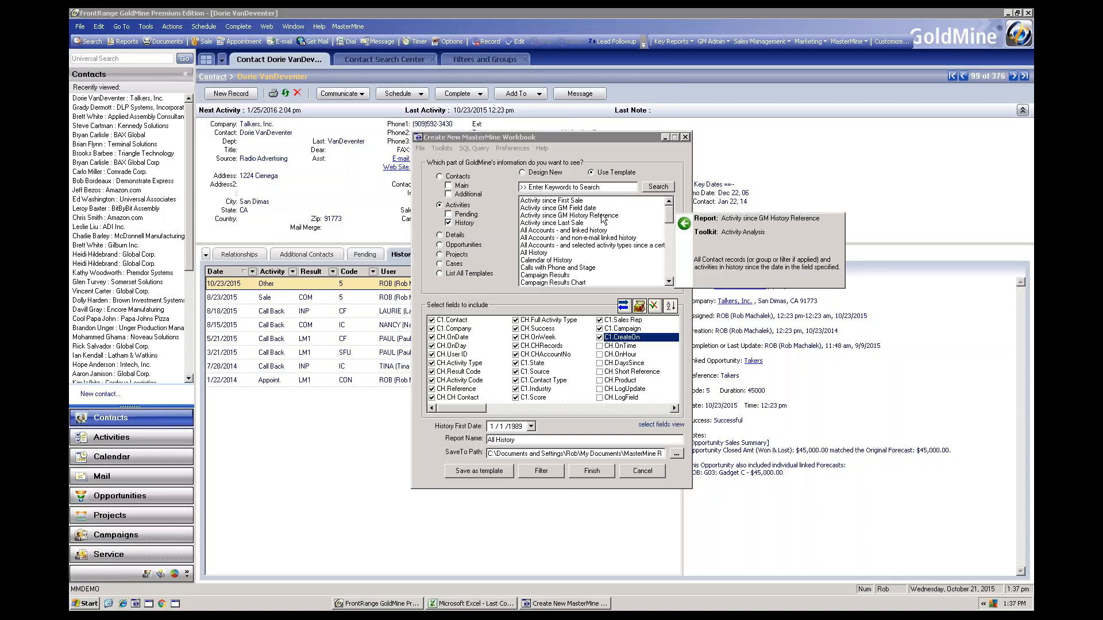
Choose the Activity since GM History Reference template with "02 Schedule Demo" as the starting reference line, leaving all activity types unticked
drag(586, 136, 743, 127)
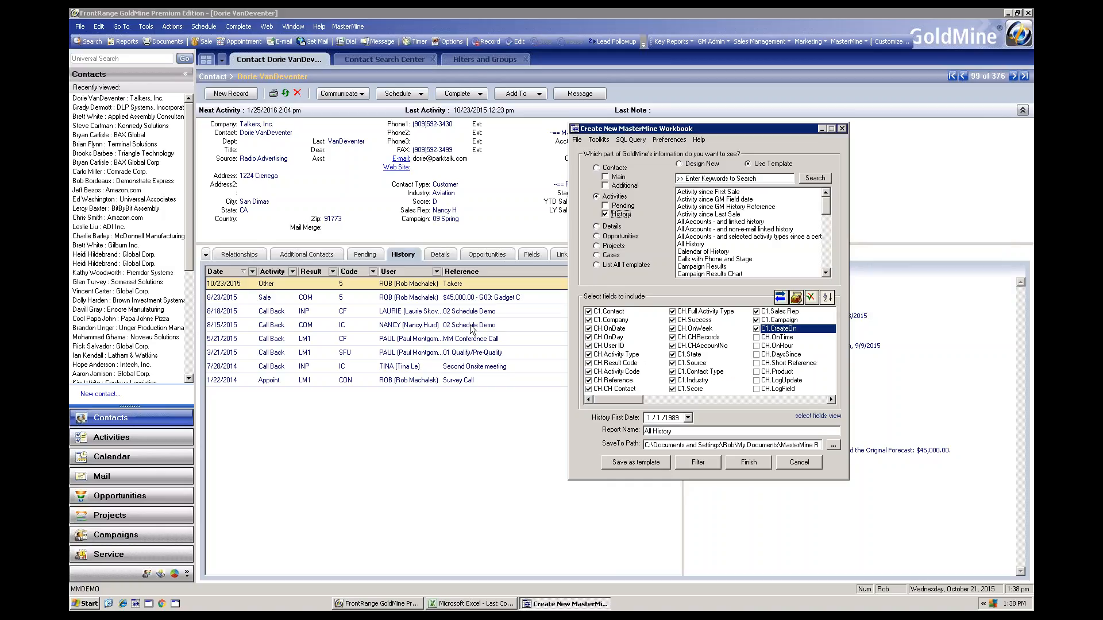
click(722, 207)
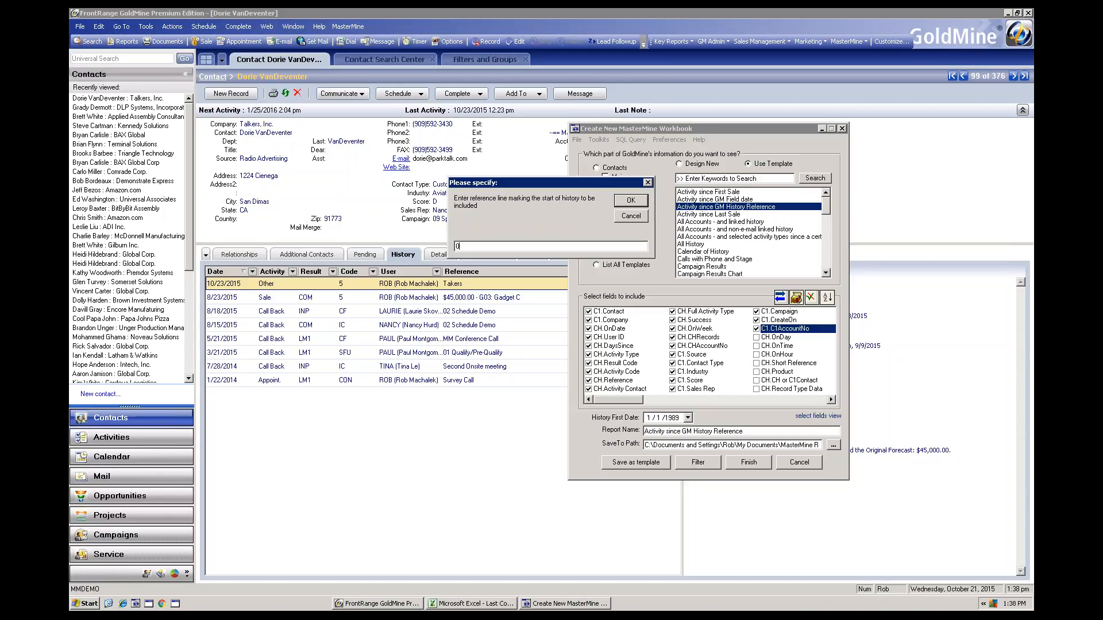
text(2 Schedue)
key(BackSpace)
text(le Demo)
click(632, 203)
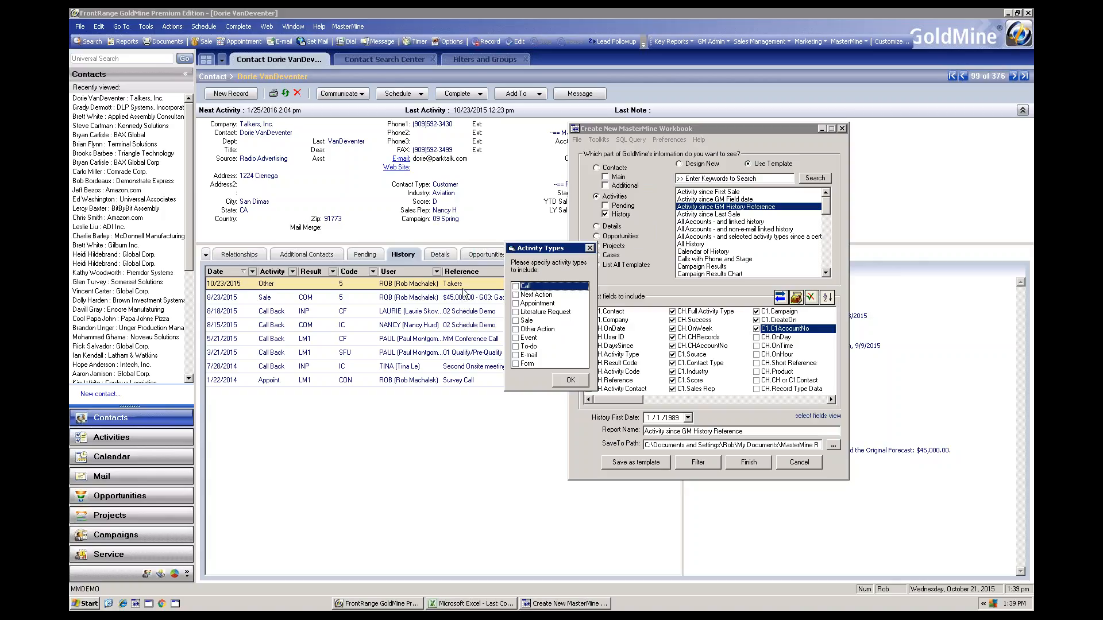
click(568, 380)
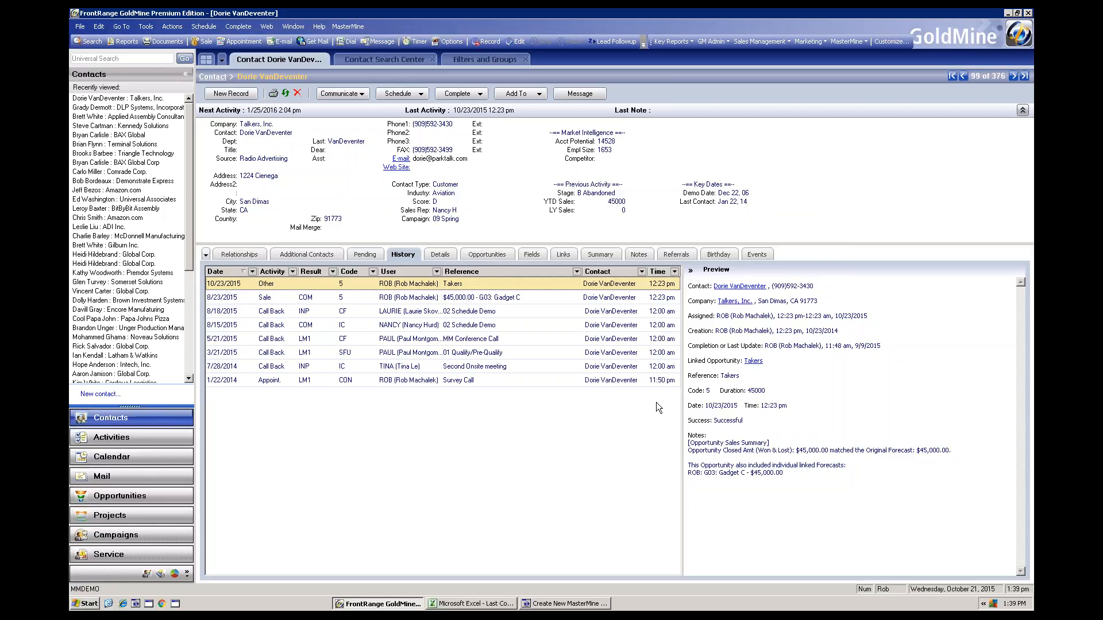
click(581, 603)
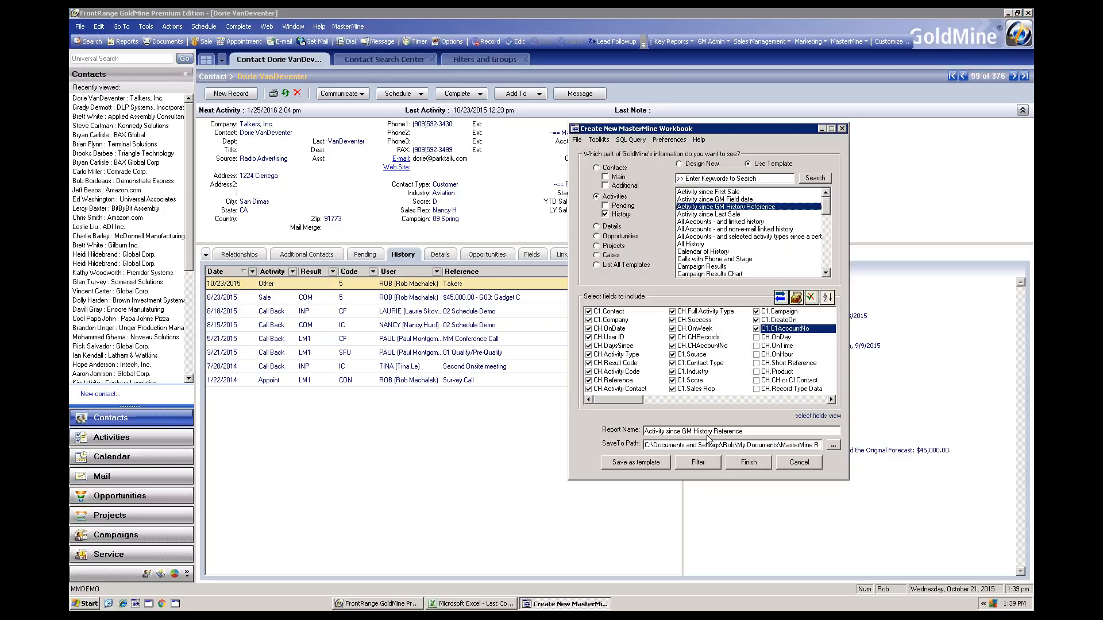
mouse_move(703, 208)
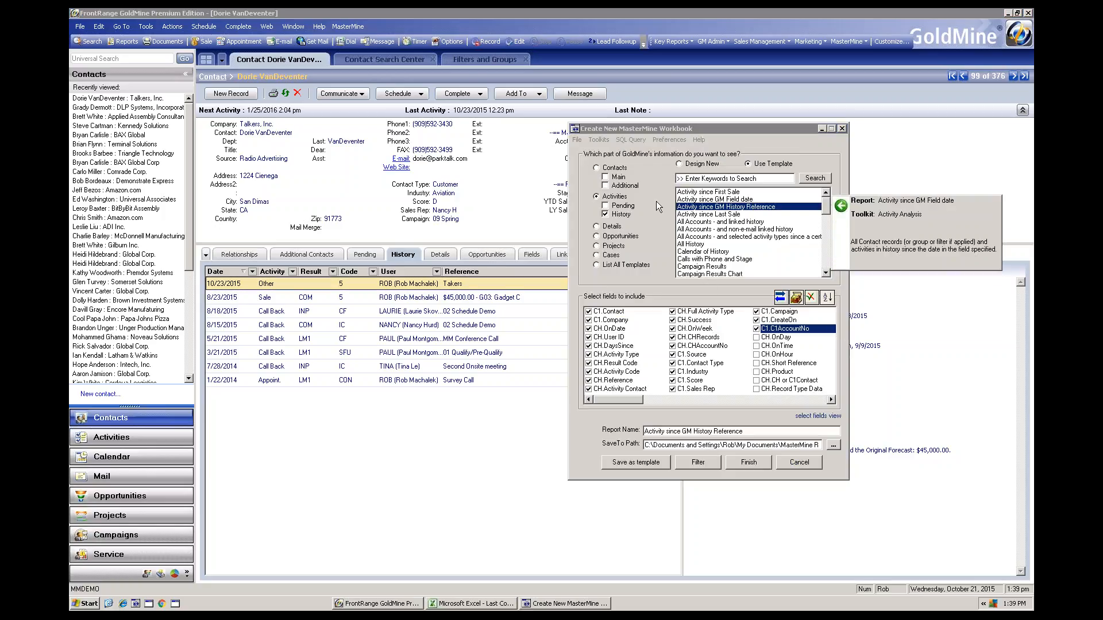
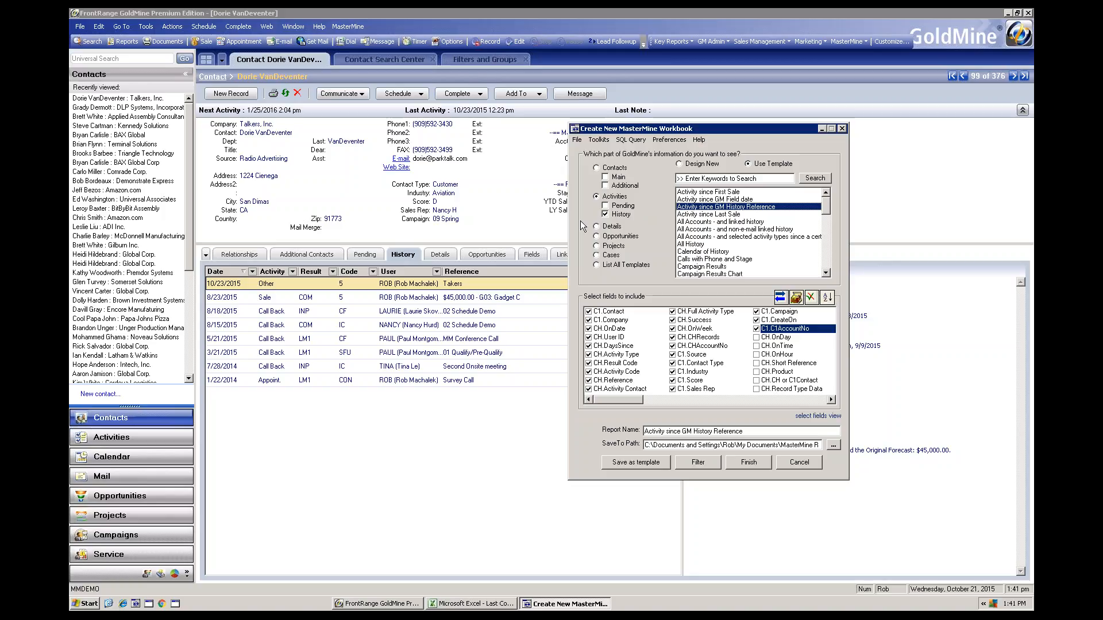
Browse the activity History template list and review the report descriptions, including Campaign Results Chart and Last Completed Activity - Any type
mouse_move(699, 230)
mouse_move(673, 211)
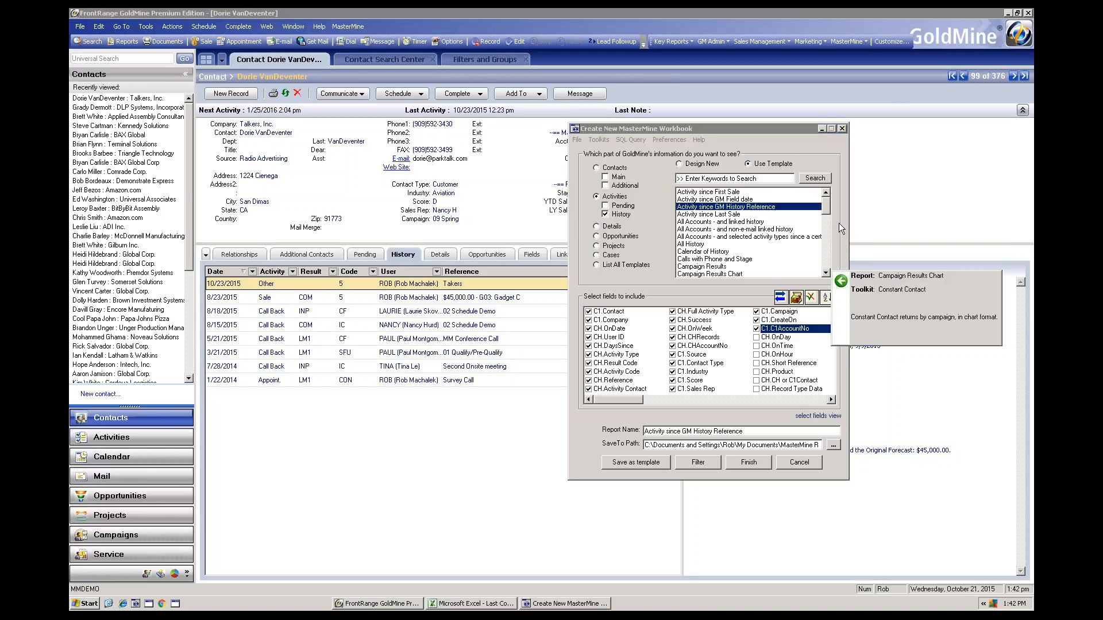
drag(825, 205, 828, 235)
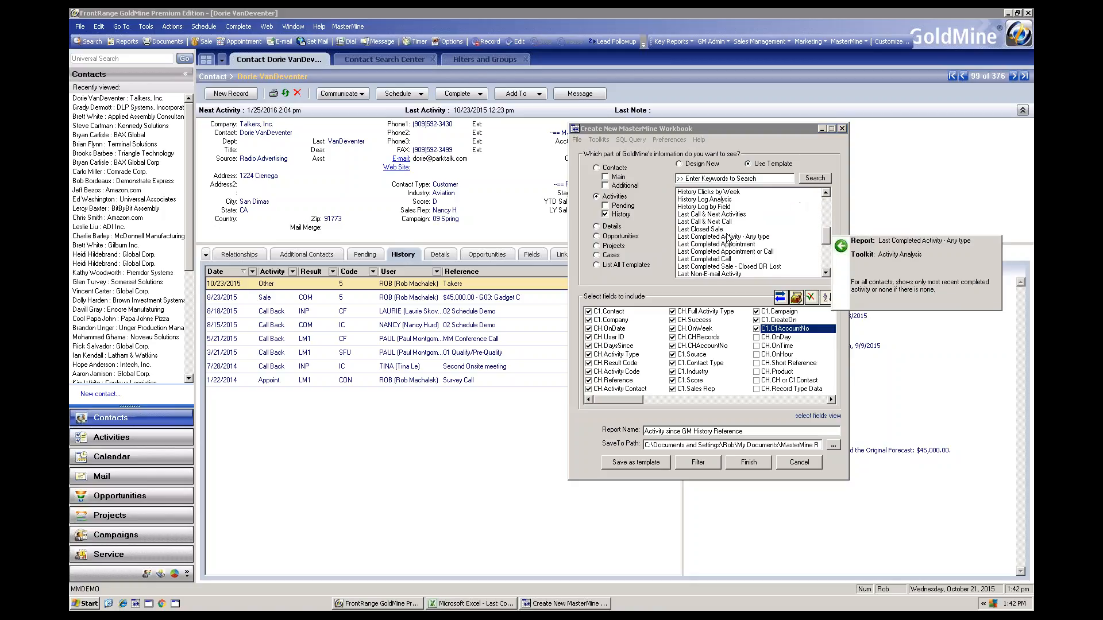
mouse_move(721, 269)
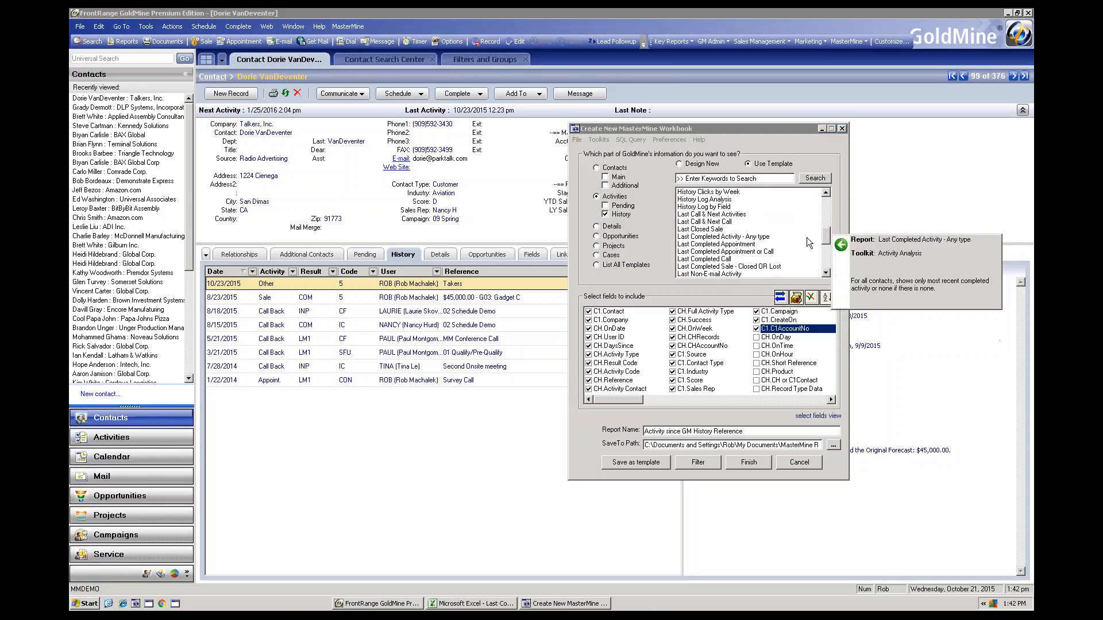
drag(823, 232, 828, 201)
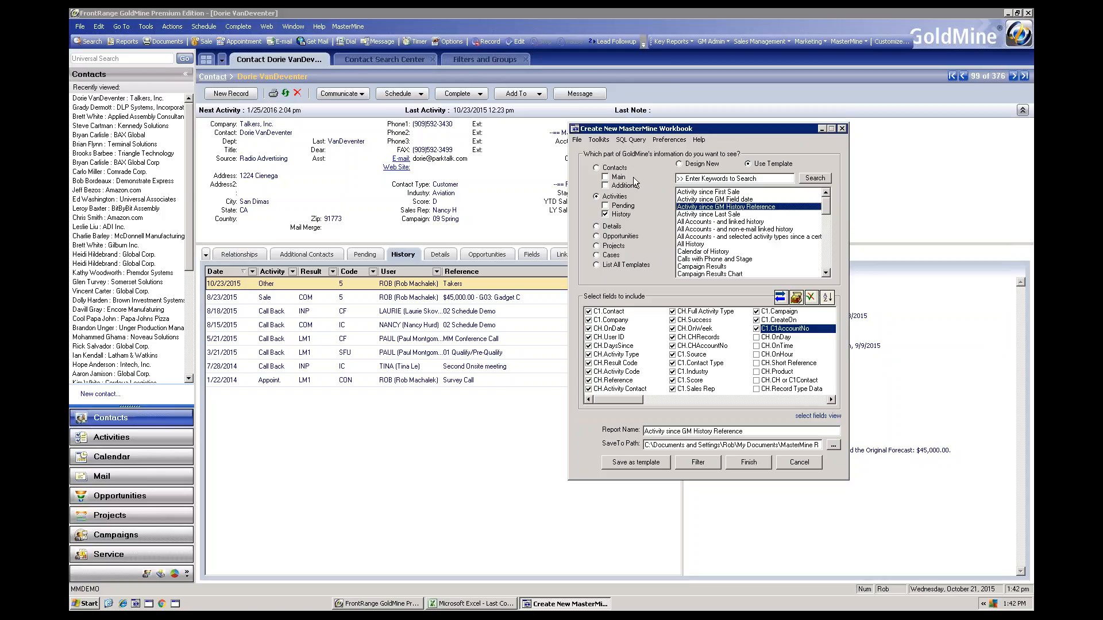
Include Pending activities alongside History, review the combined template descriptions, and select the Pending & History Calendar template
click(605, 206)
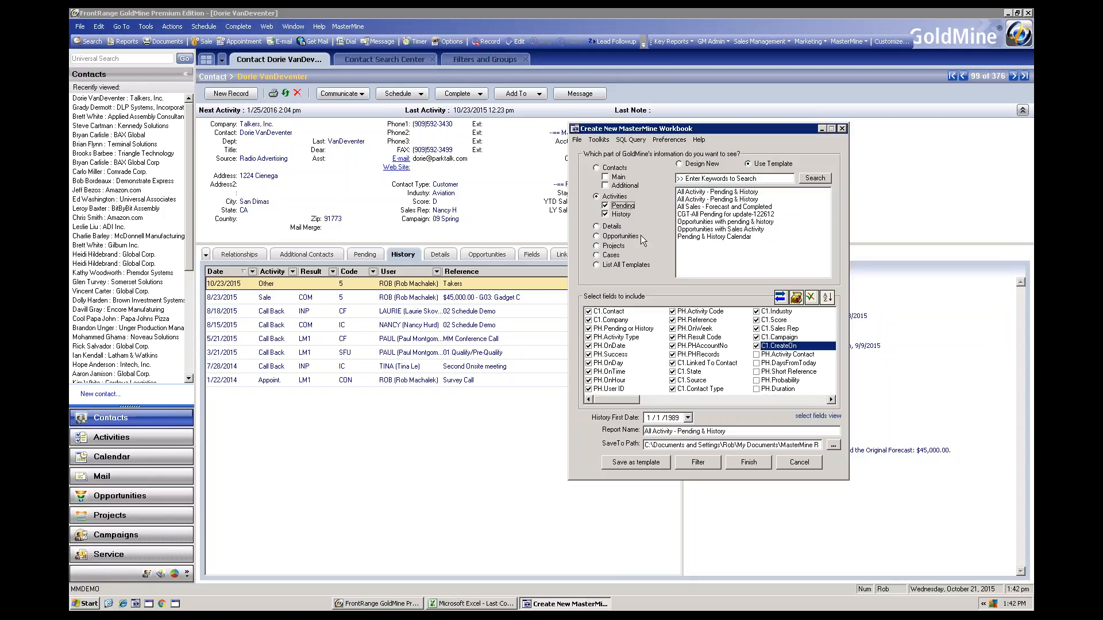
mouse_move(690, 200)
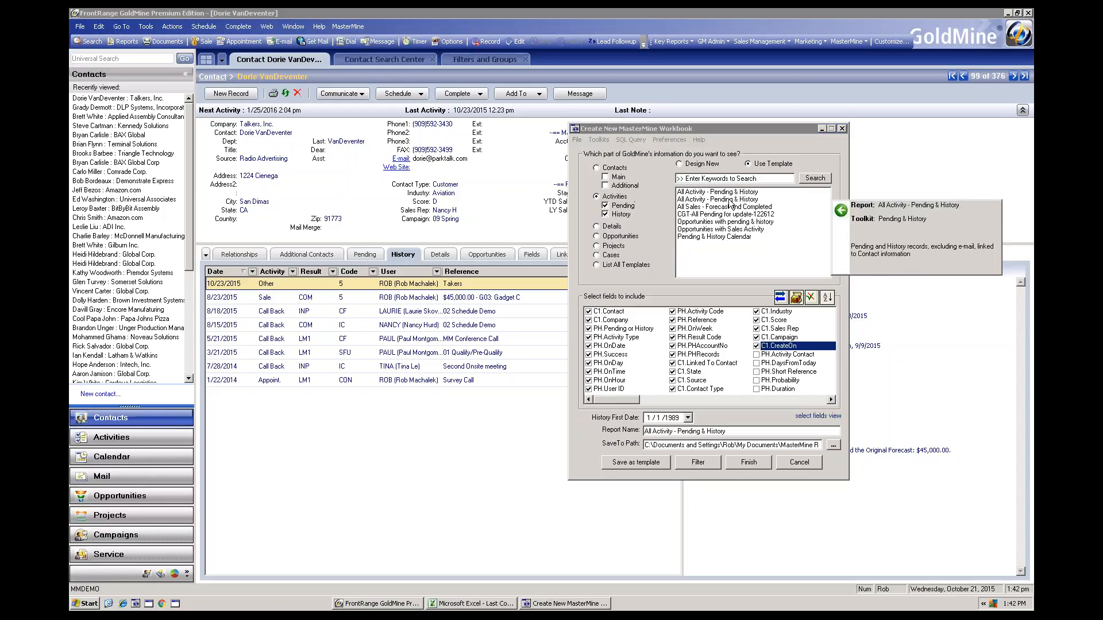
mouse_move(744, 225)
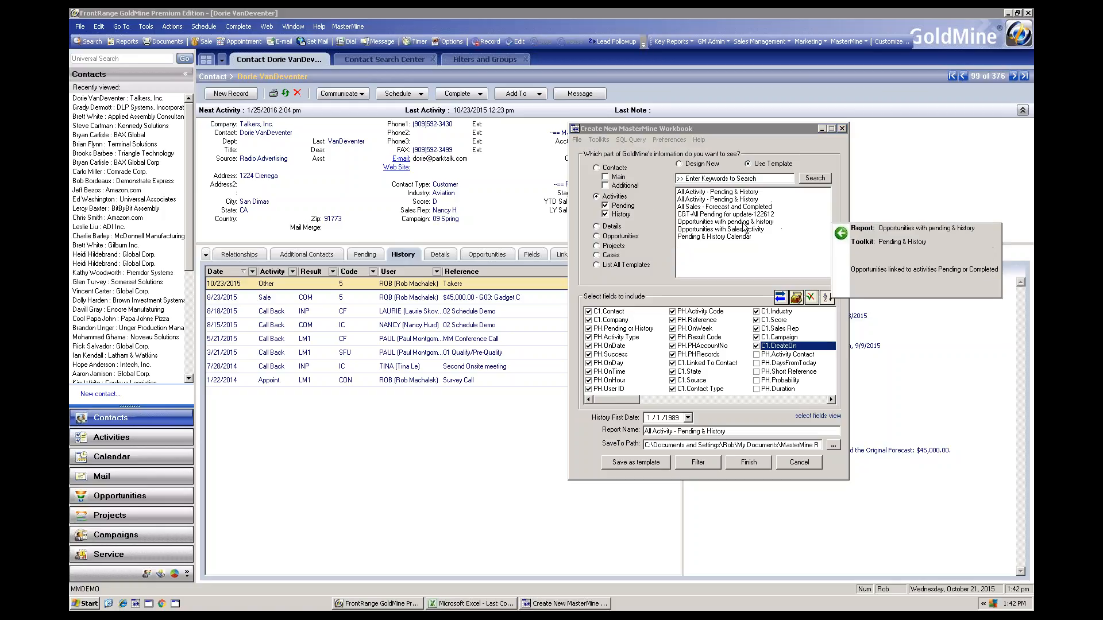
click(692, 238)
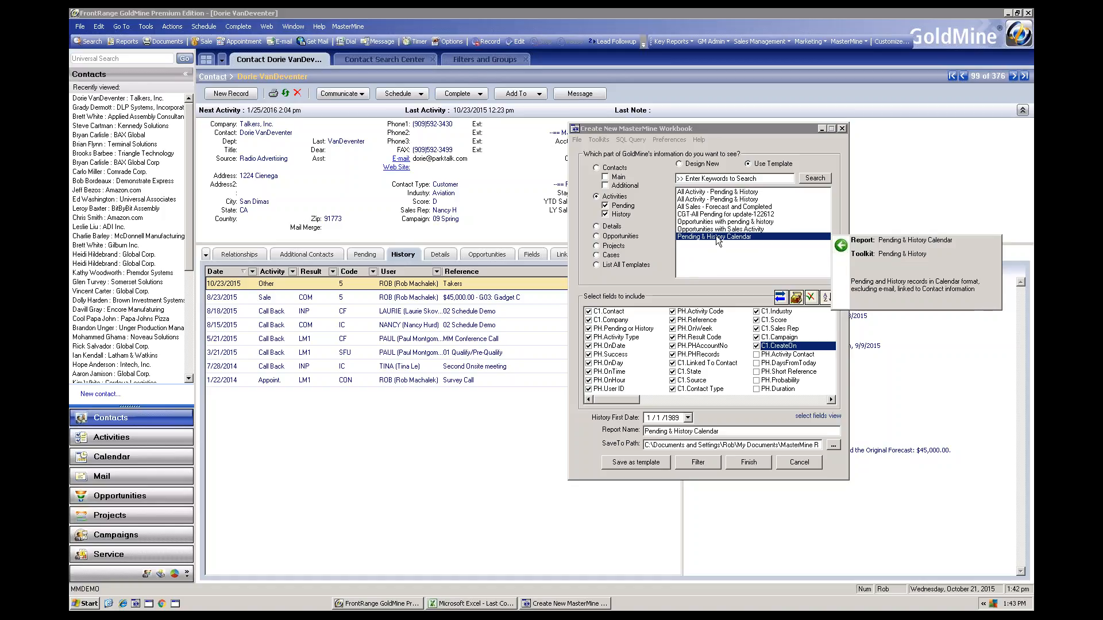
Generate a report from the All Sales - Forecast and Completed template and acknowledge the saved workbook
click(713, 208)
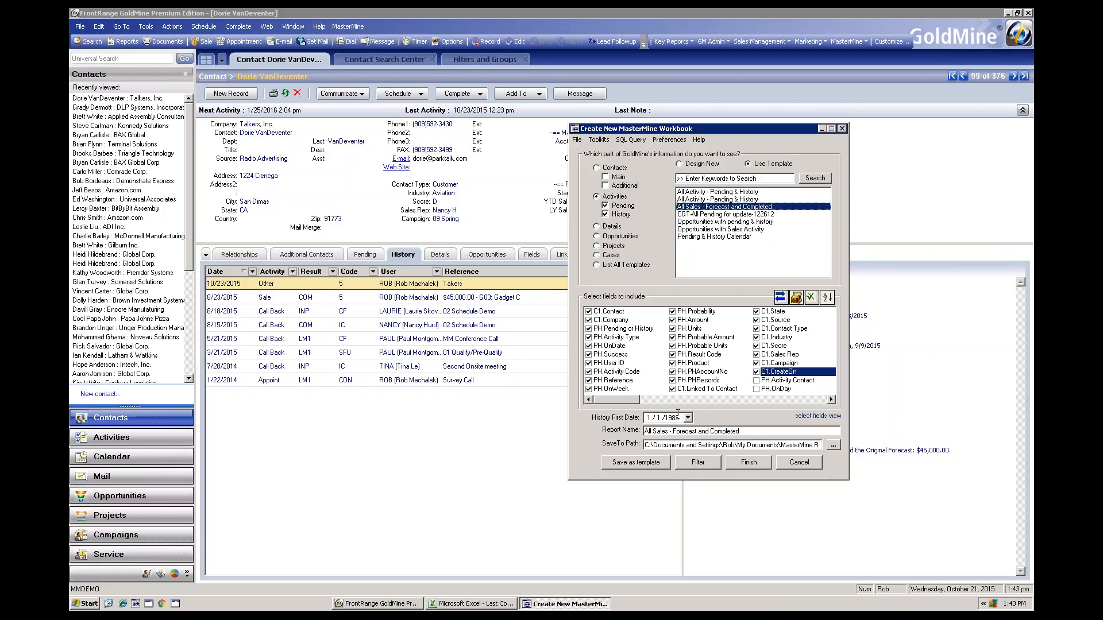
click(747, 464)
click(531, 329)
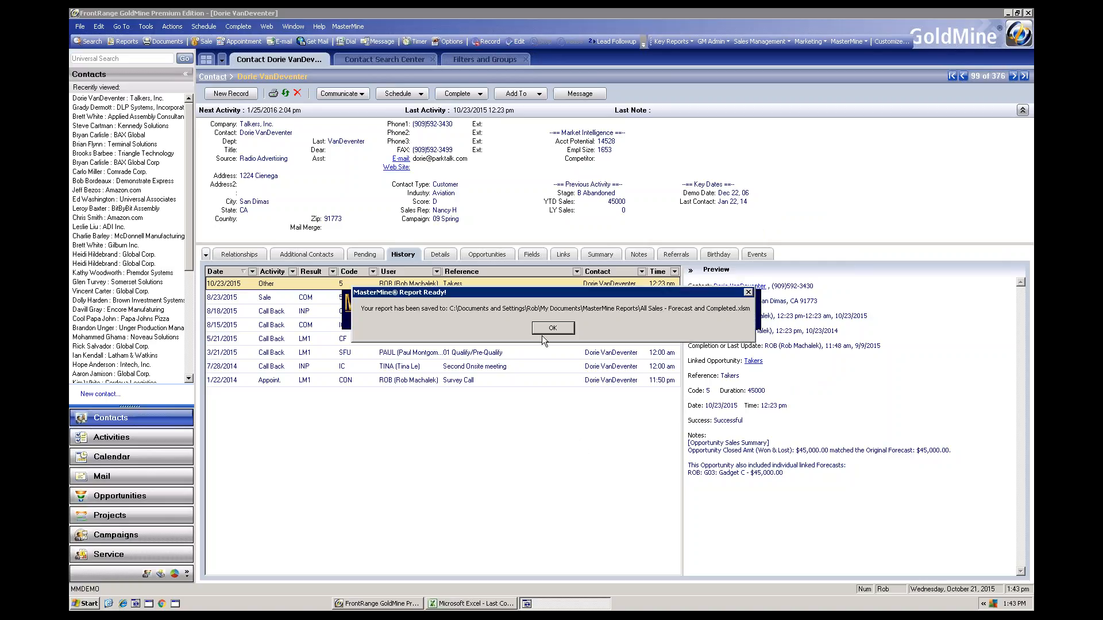
click(551, 329)
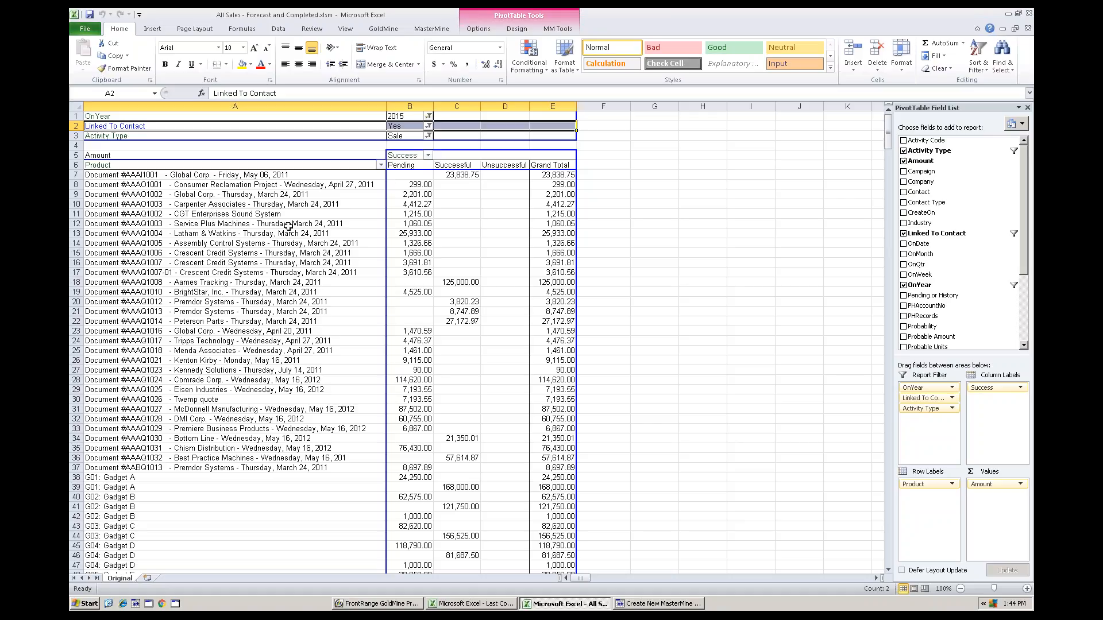
Filter the sales pivot table to OnYear 2015 and exclude Unsuccessful from the Success columns
click(429, 116)
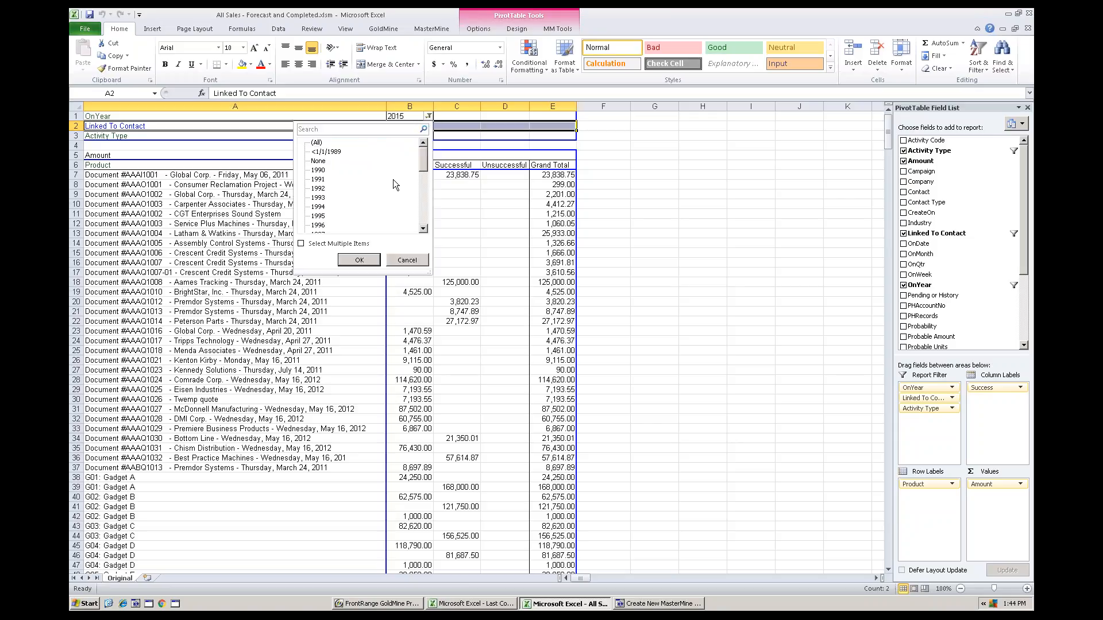
drag(423, 160, 424, 230)
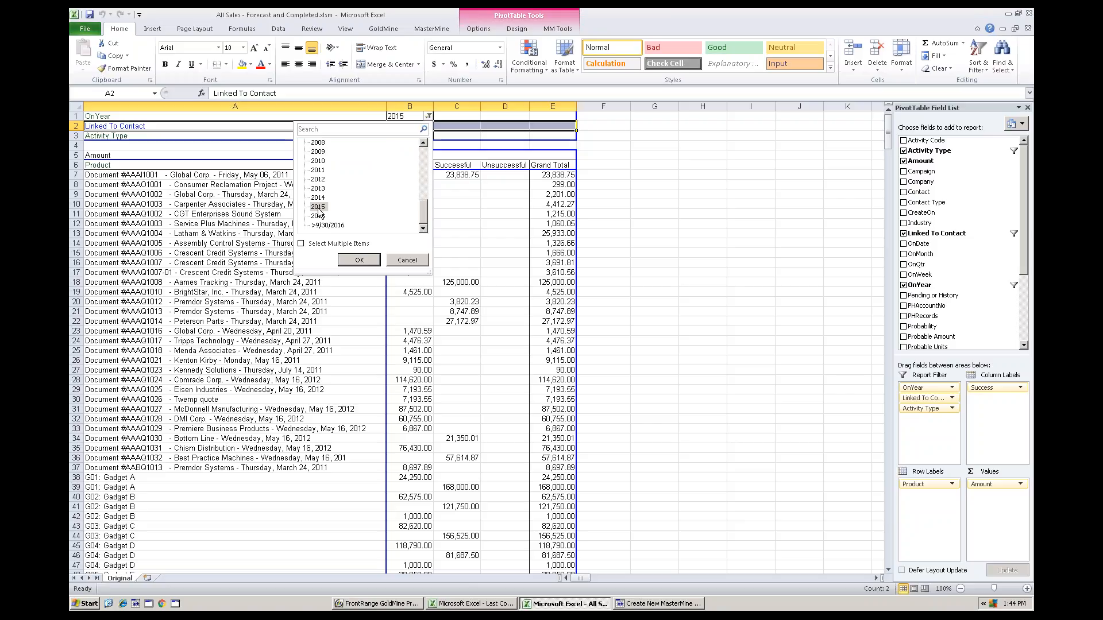
click(359, 260)
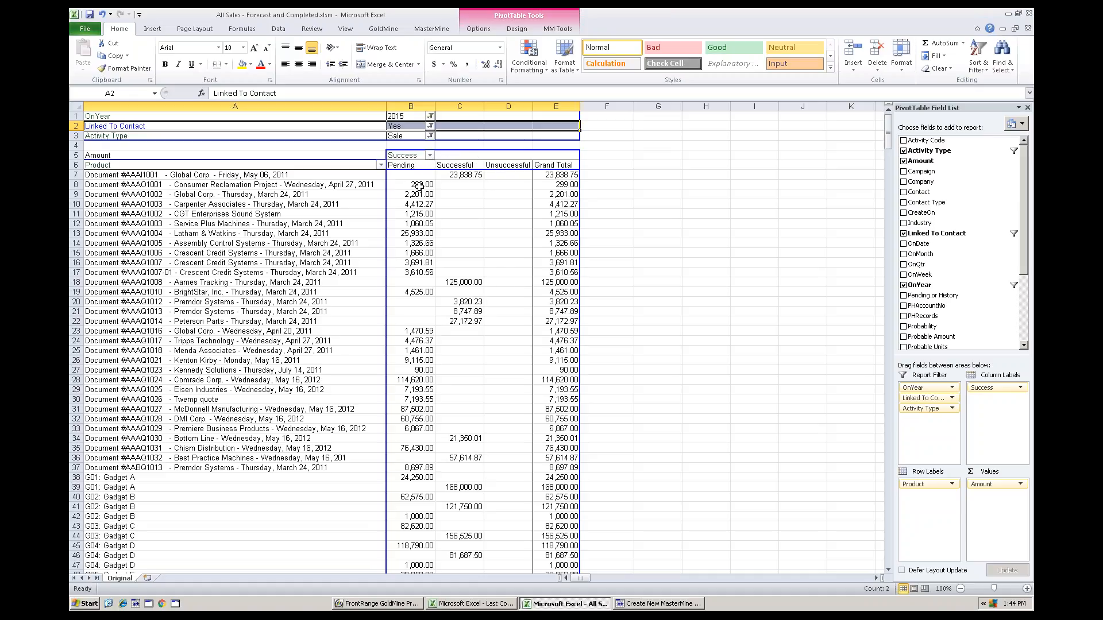
click(429, 156)
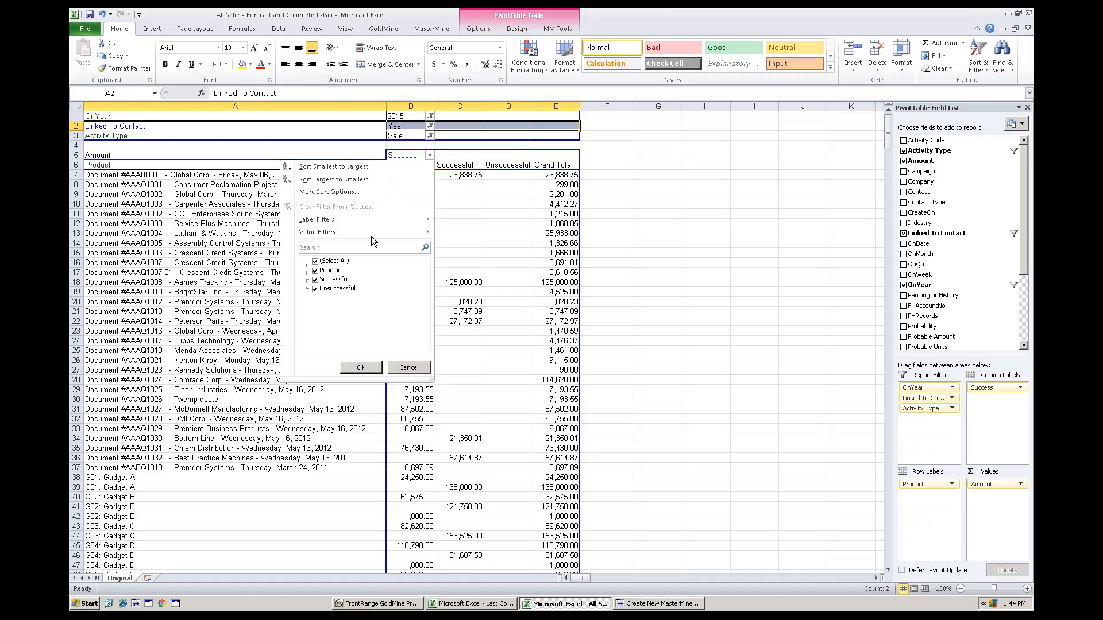
click(316, 289)
click(361, 367)
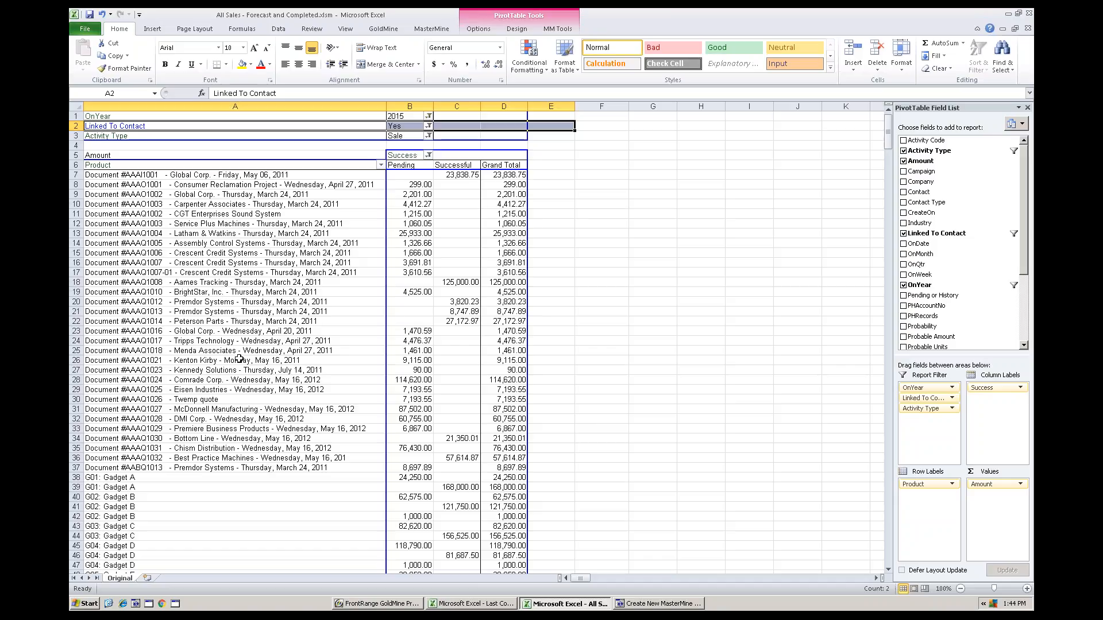
Group all the "Document #" product rows of the pivot table under the name "Quote system" and collapse the group
click(113, 165)
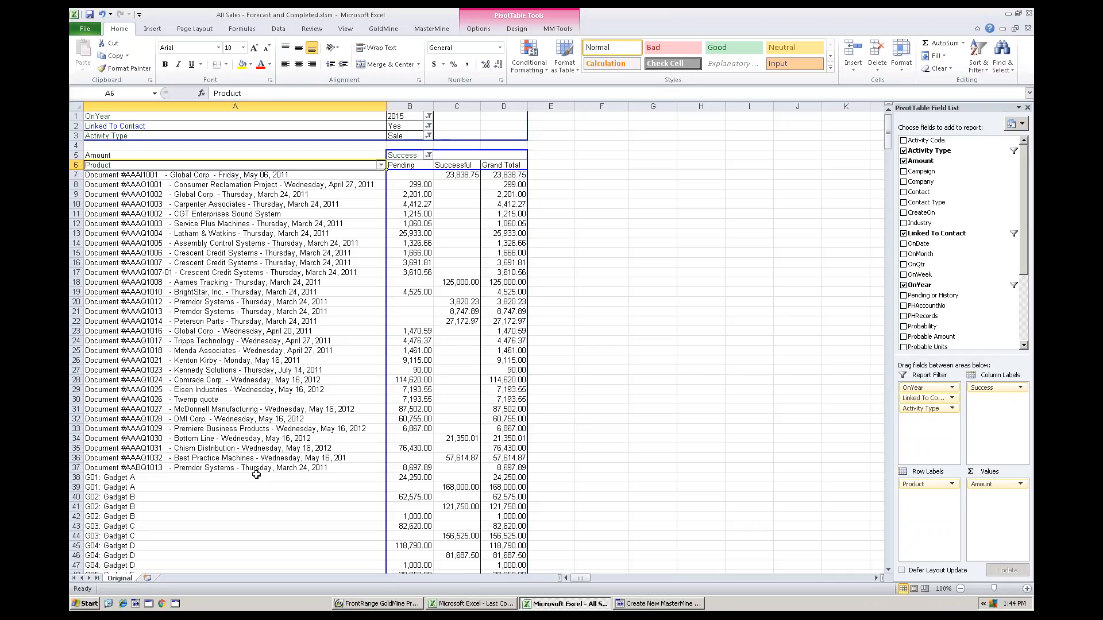
scroll(256, 474, down, 10)
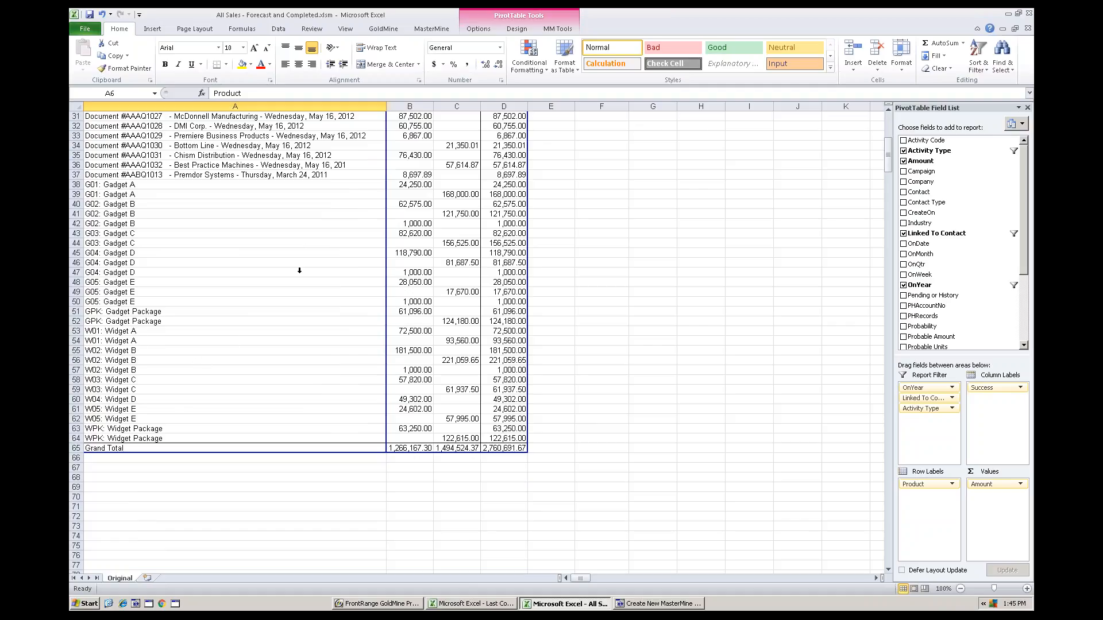
scroll(299, 273, up, 3)
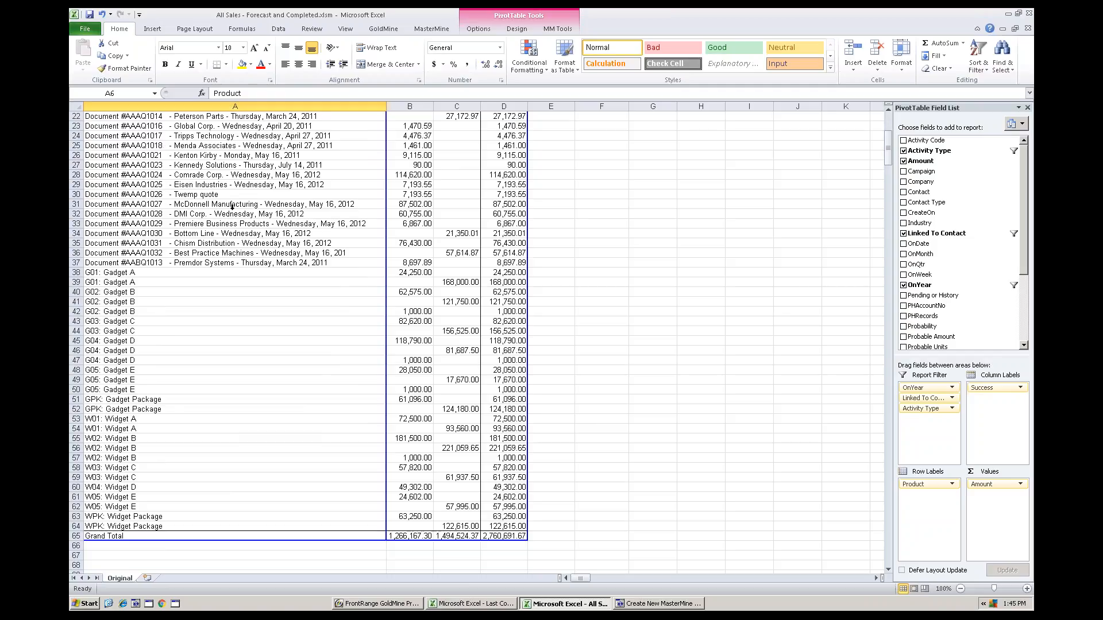
scroll(178, 183, up, 4)
scroll(246, 423, up, 2)
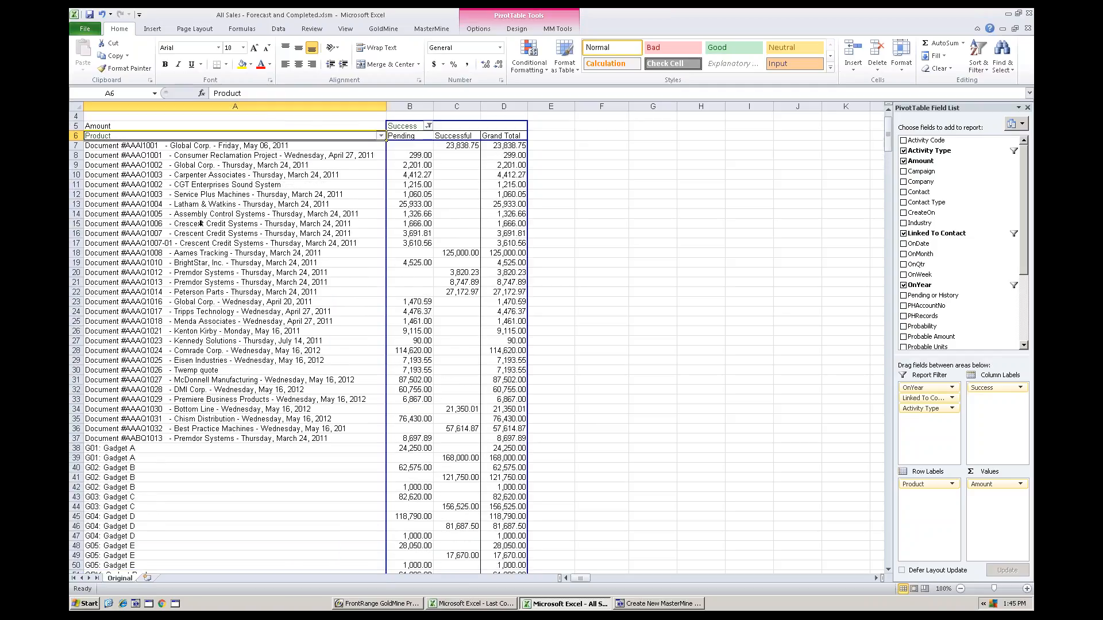
drag(245, 441, 388, 132)
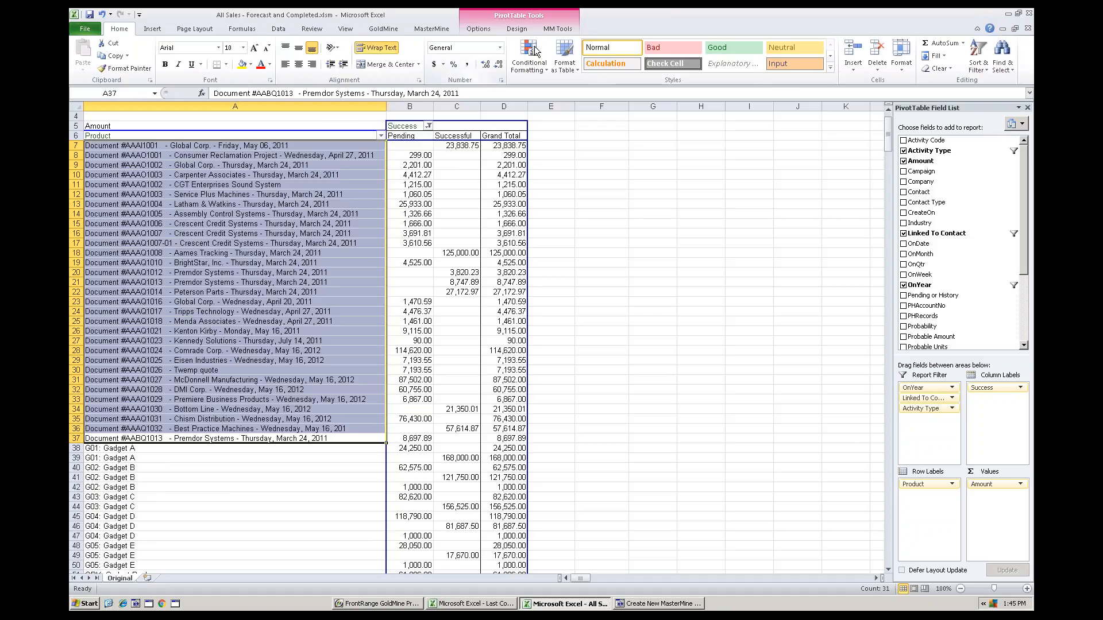
click(557, 29)
click(436, 45)
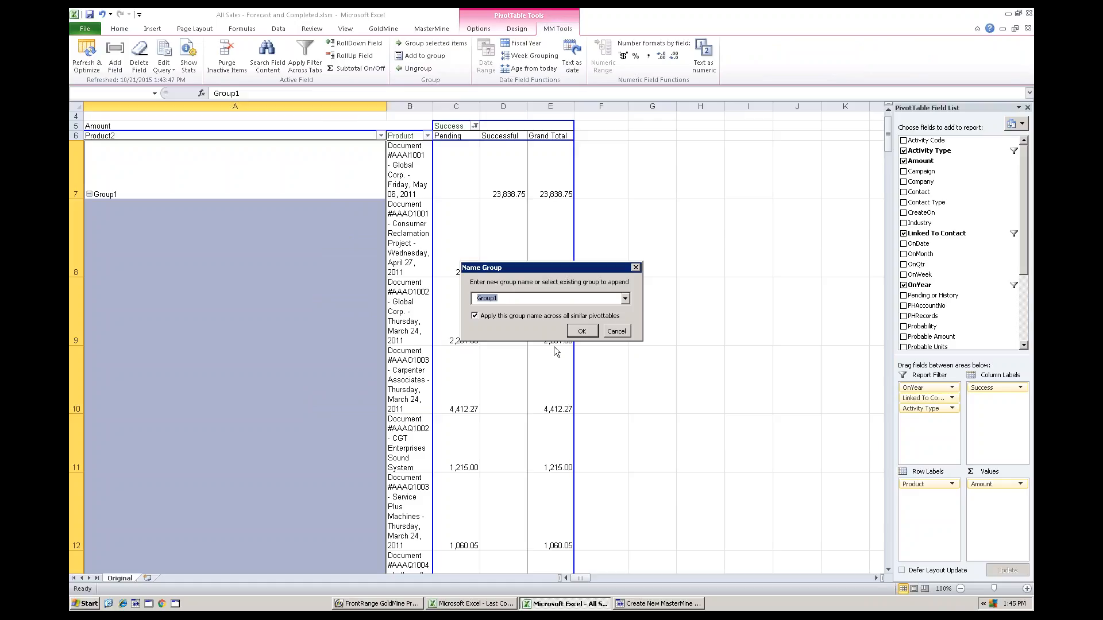
text(Quote system)
click(592, 332)
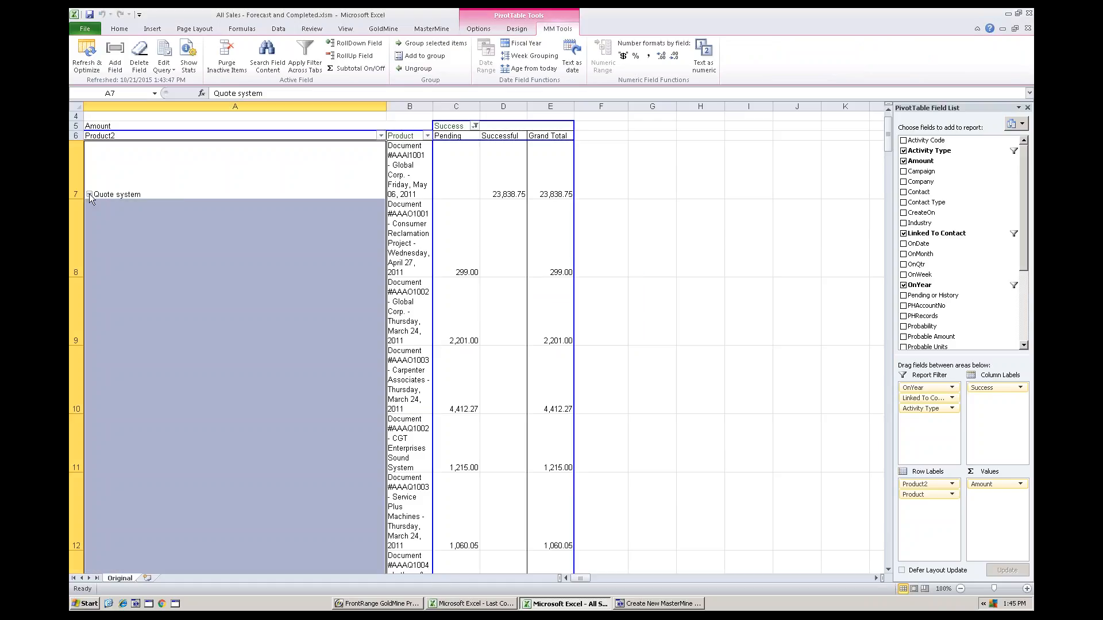
click(89, 194)
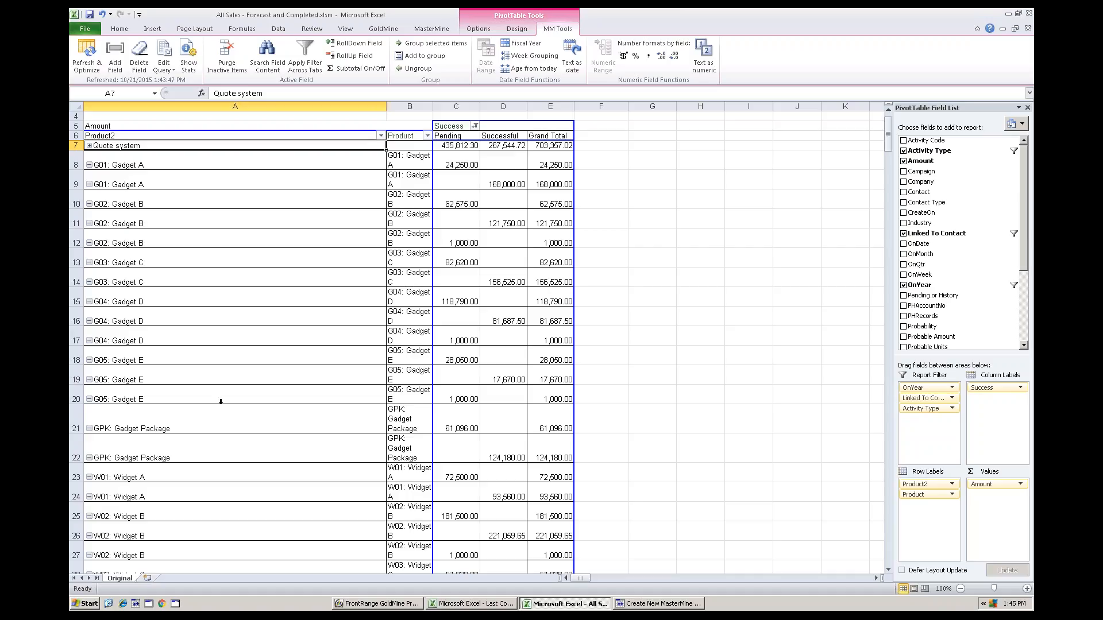
Group the product rows from G01: Gadget A through GPK: Gadget Package as "Gadgets" and collapse the group
click(410, 443)
drag(398, 324, 412, 156)
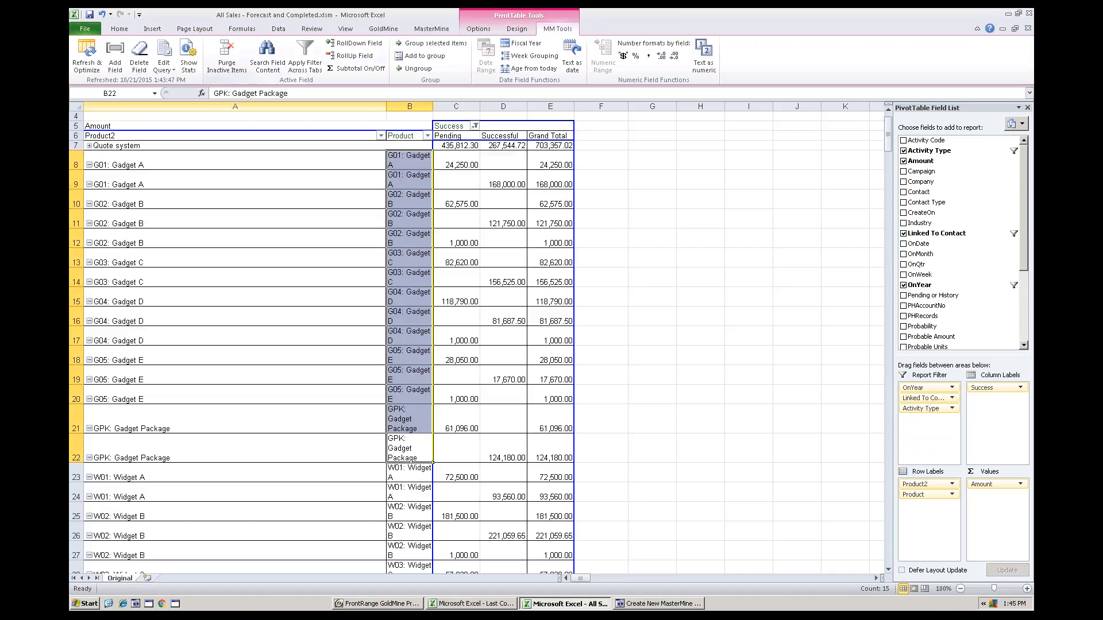
click(422, 45)
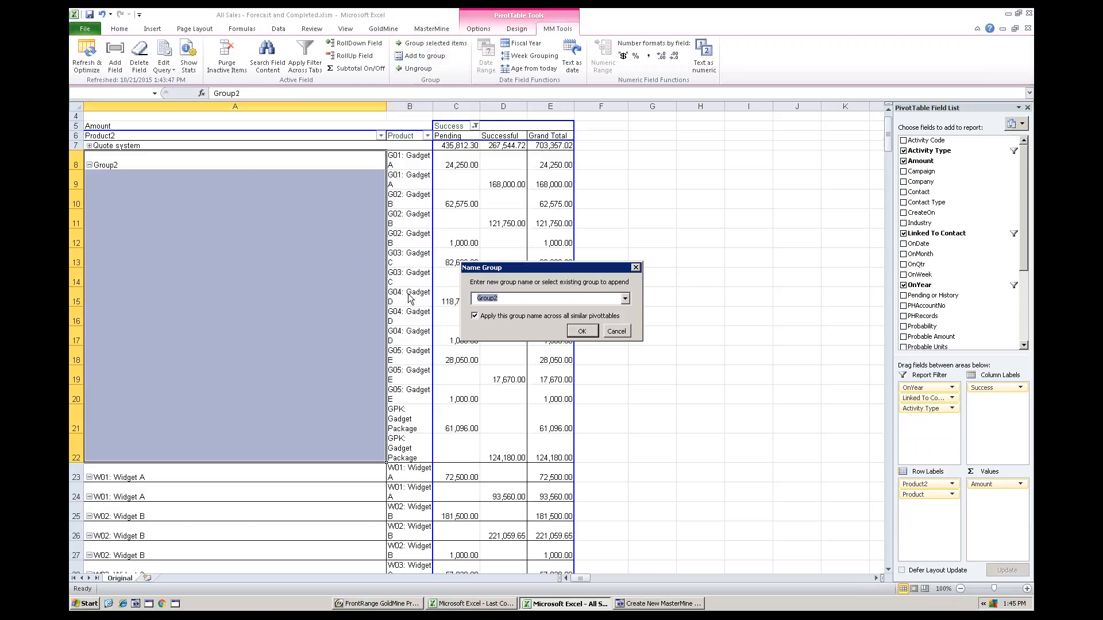
text(Gadgets)
key(Return)
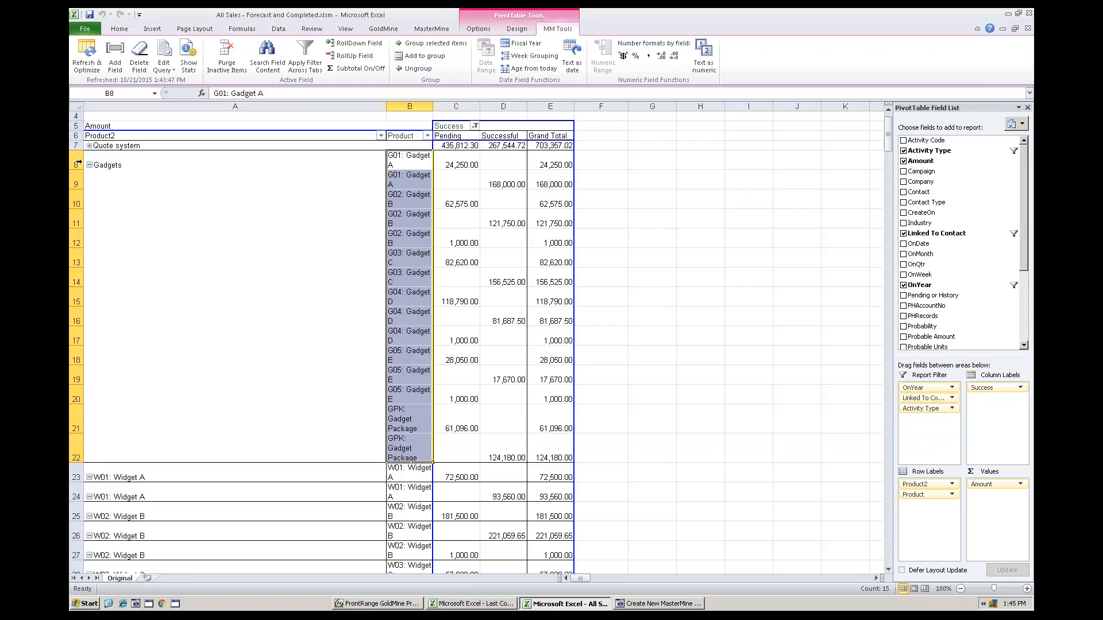
double_click(336, 252)
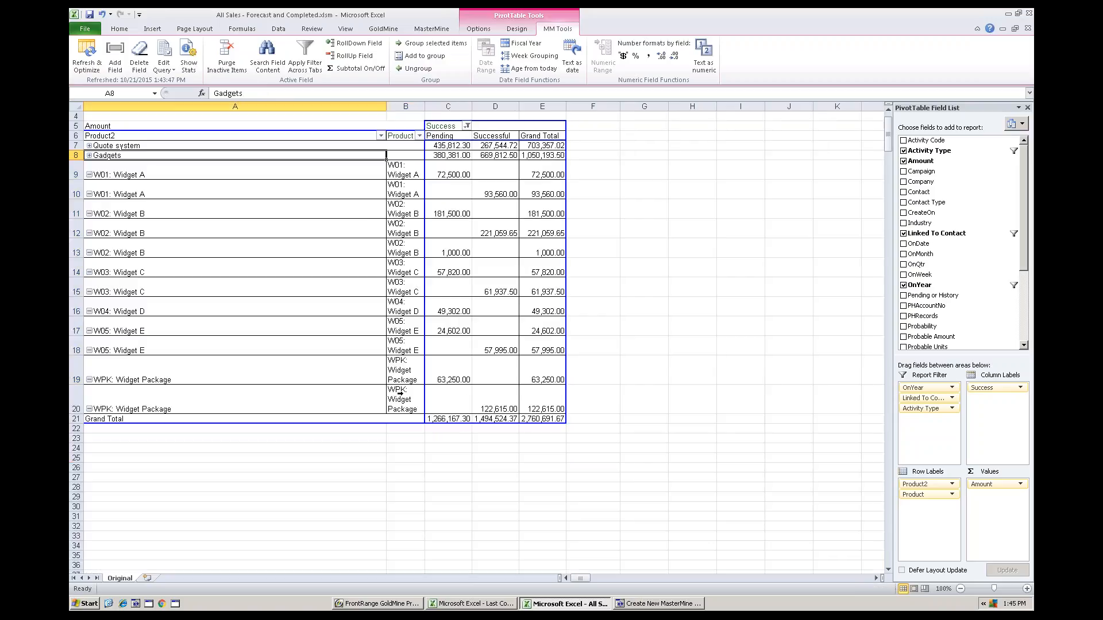
Group the product rows from W01: Widget A through WPK: Widget Package as "Widgets" and collapse the group
drag(400, 394, 405, 170)
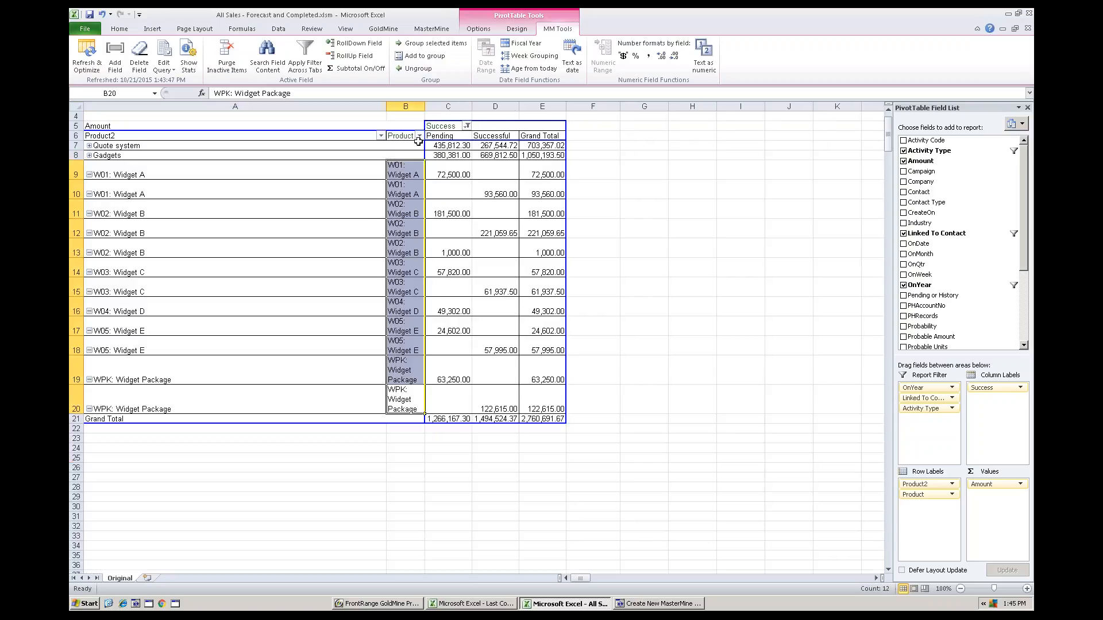
click(431, 46)
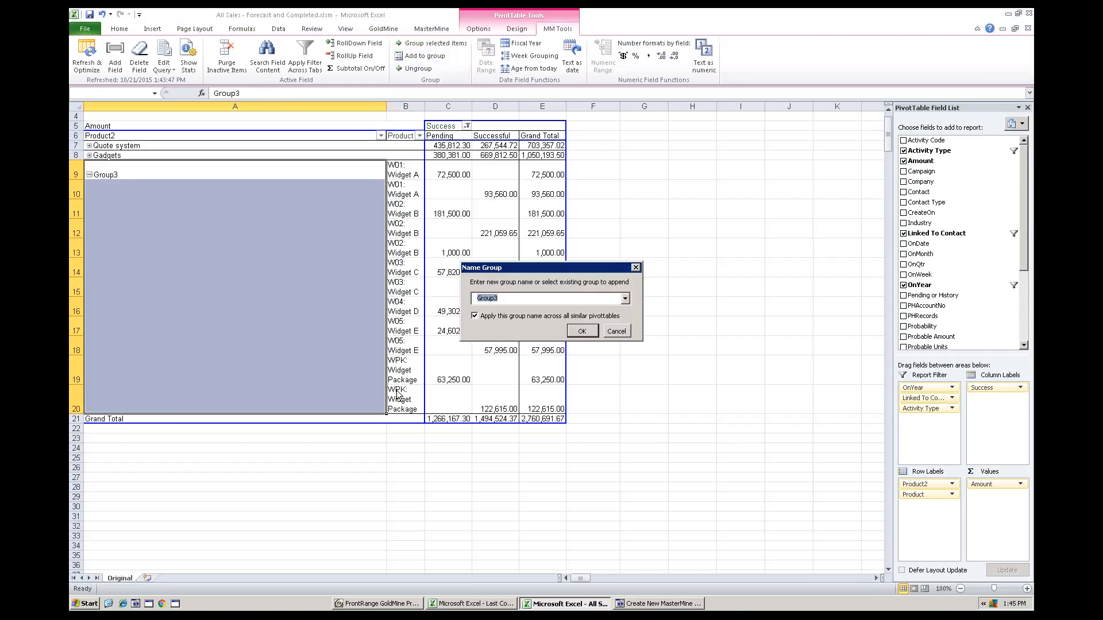
text(Widgets)
key(Return)
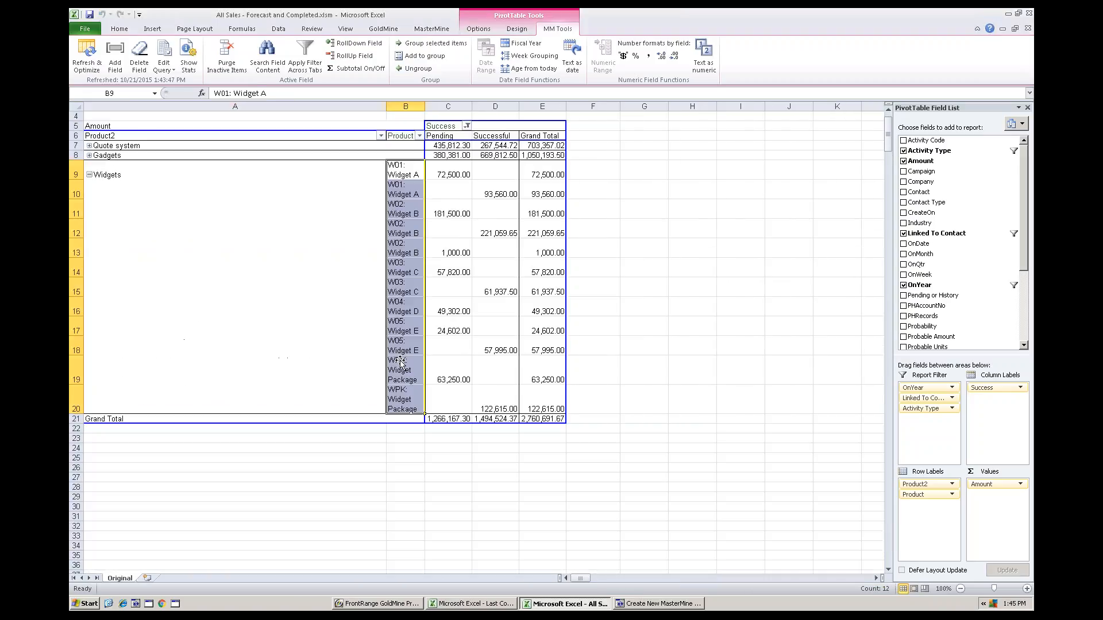
click(90, 175)
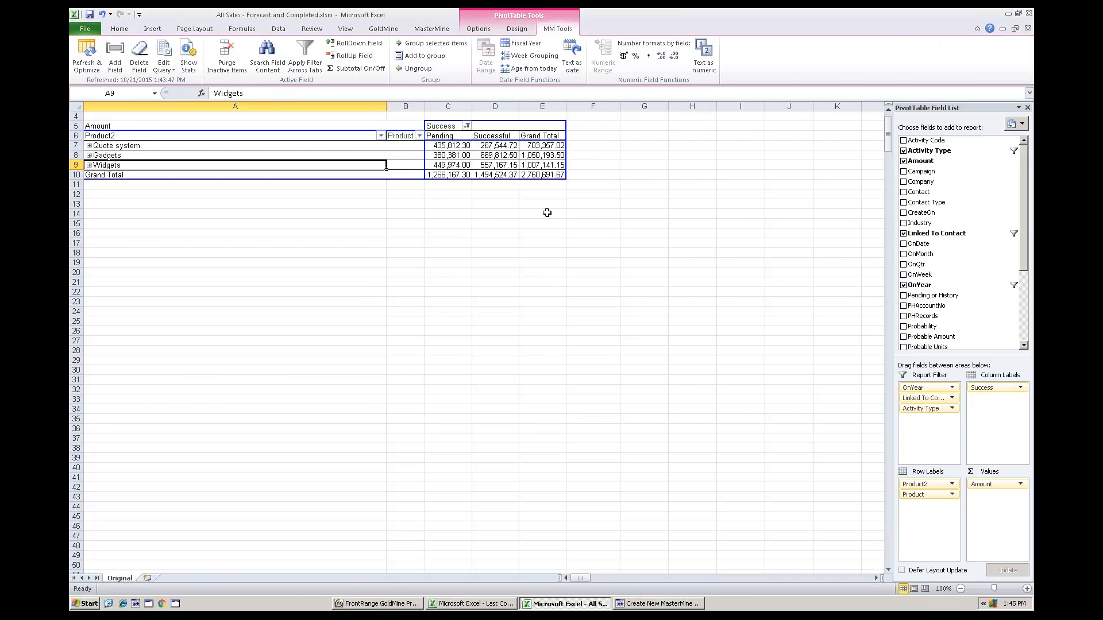
Select the three product group names, narrow the Product2 column to fit them, and widen the Product column
scroll(586, 218, up, 1)
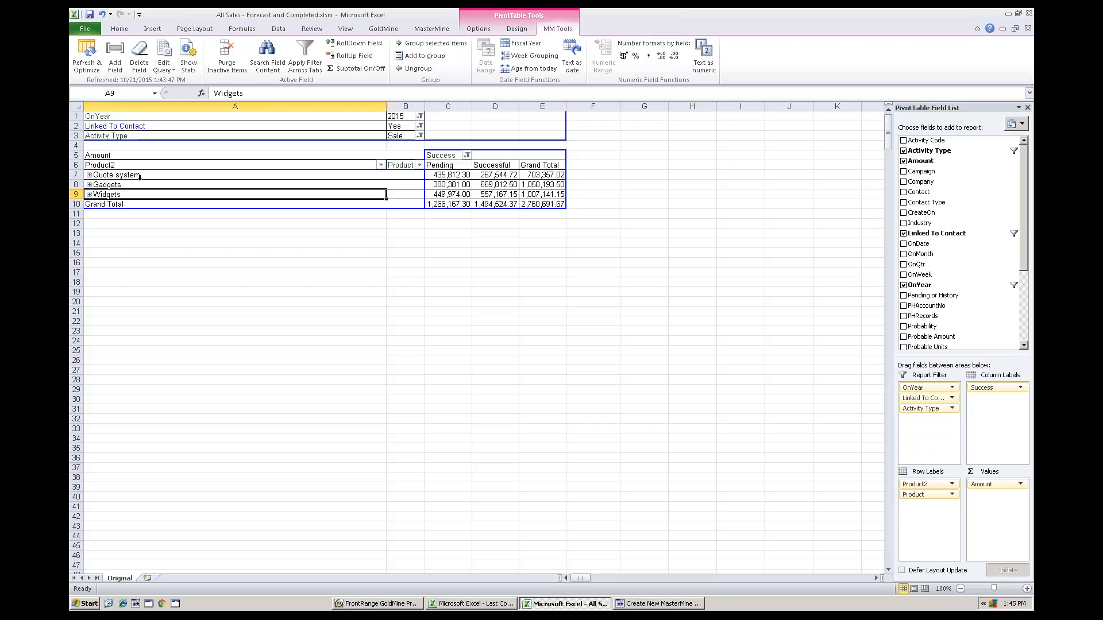
drag(140, 175, 139, 195)
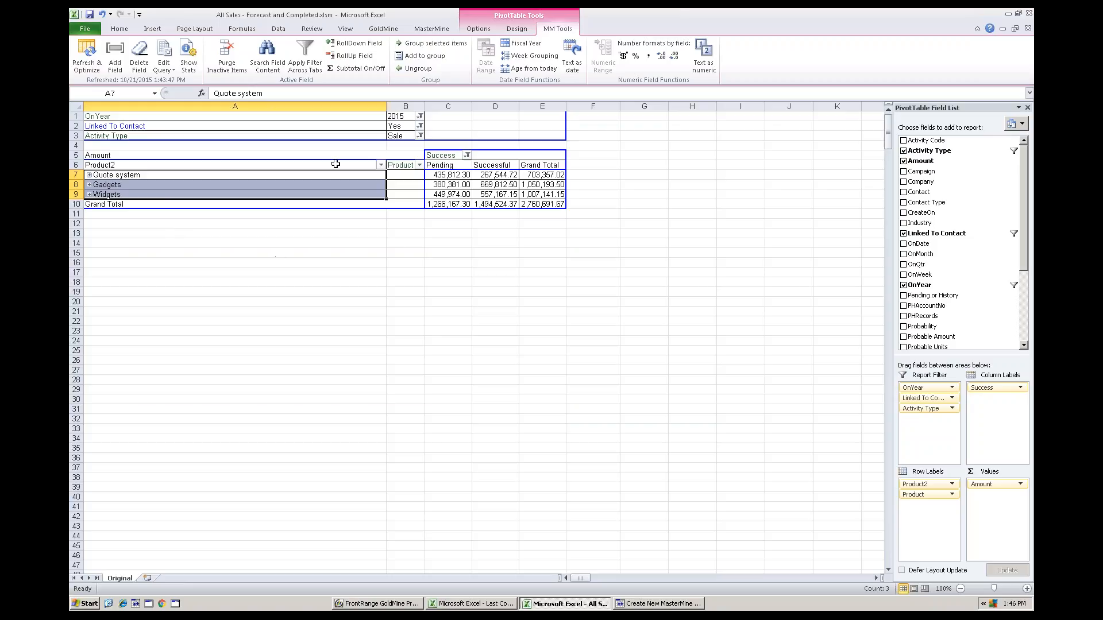
mouse_move(386, 107)
mouse_down()
mouse_move(154, 106)
mouse_move(405, 115)
mouse_move(393, 122)
mouse_up()
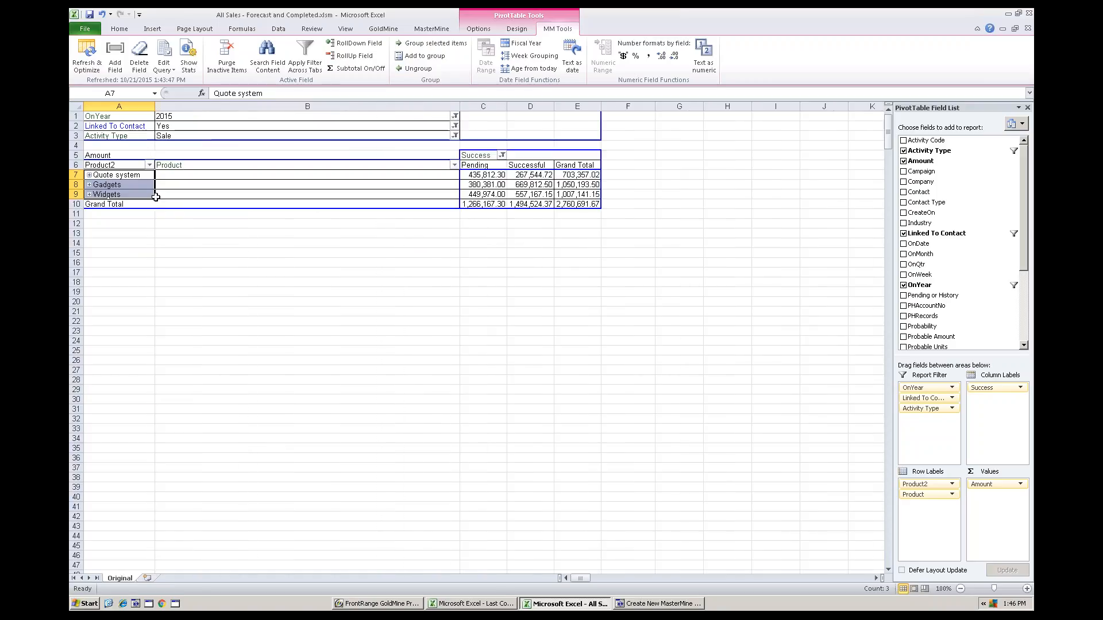
Expand the Gadgets group to view its product rows and collapse it again
click(89, 184)
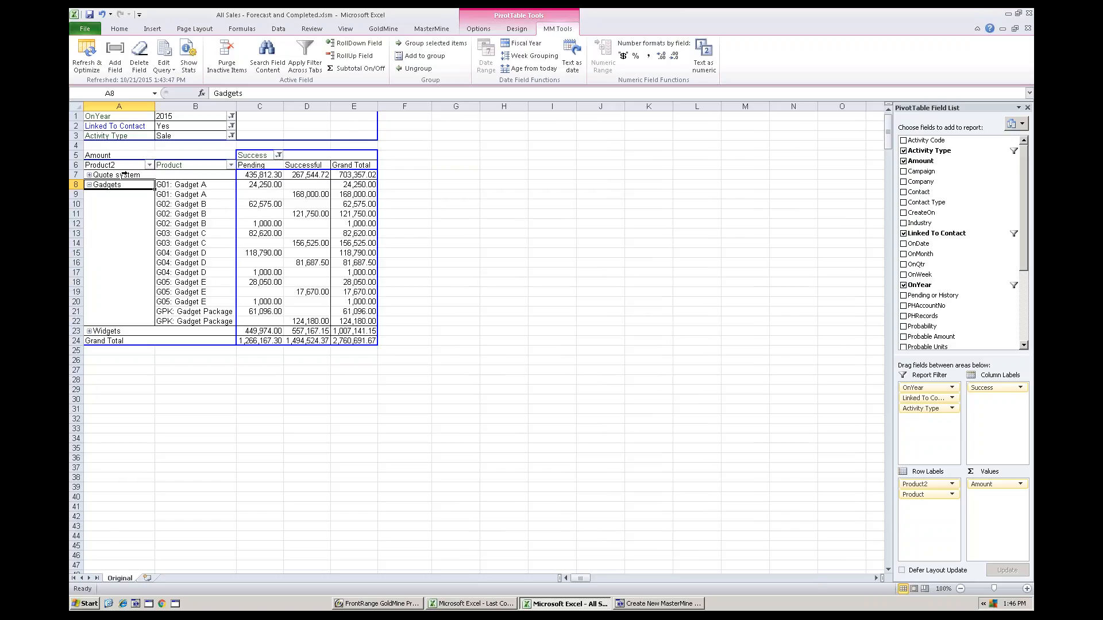
click(89, 185)
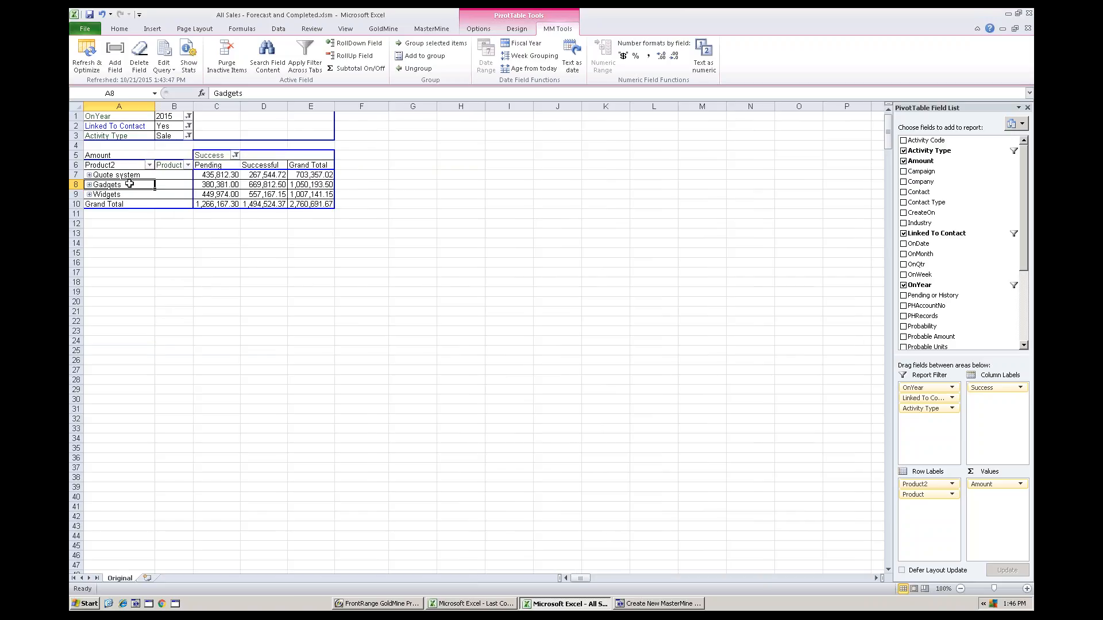
click(89, 184)
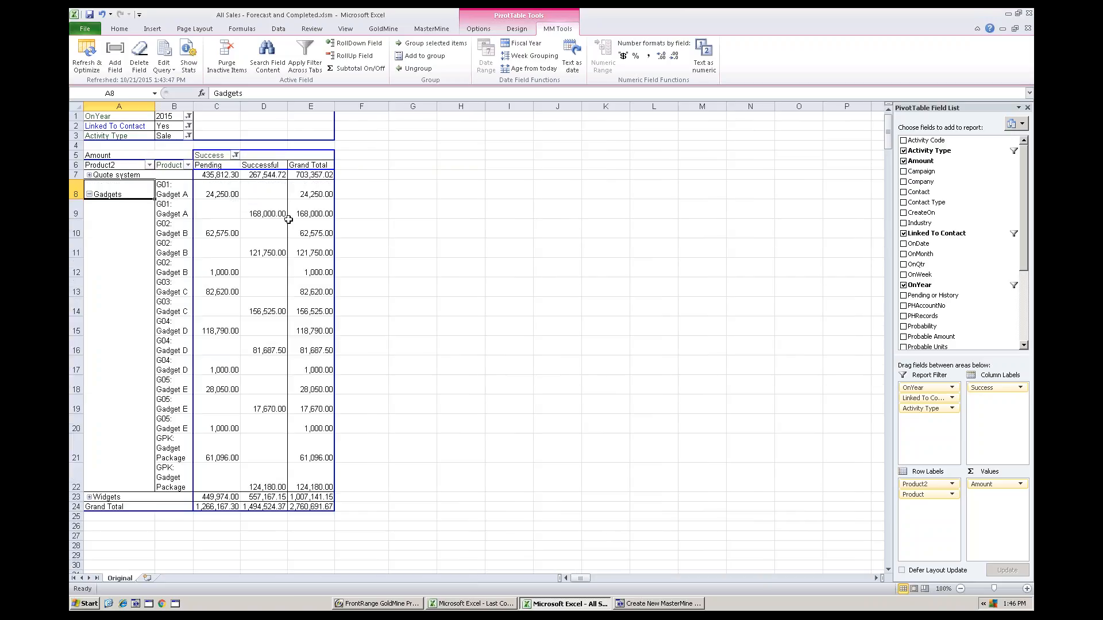
click(89, 194)
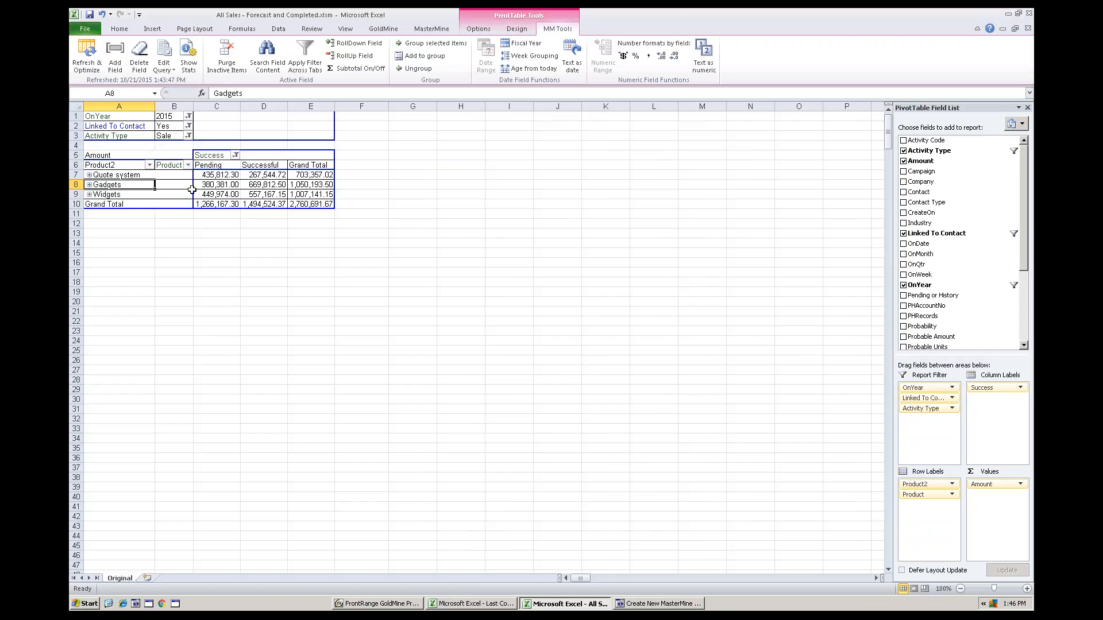
Clone the pivot worksheet and move Product2 from the rows to the report filter in the copy
click(430, 30)
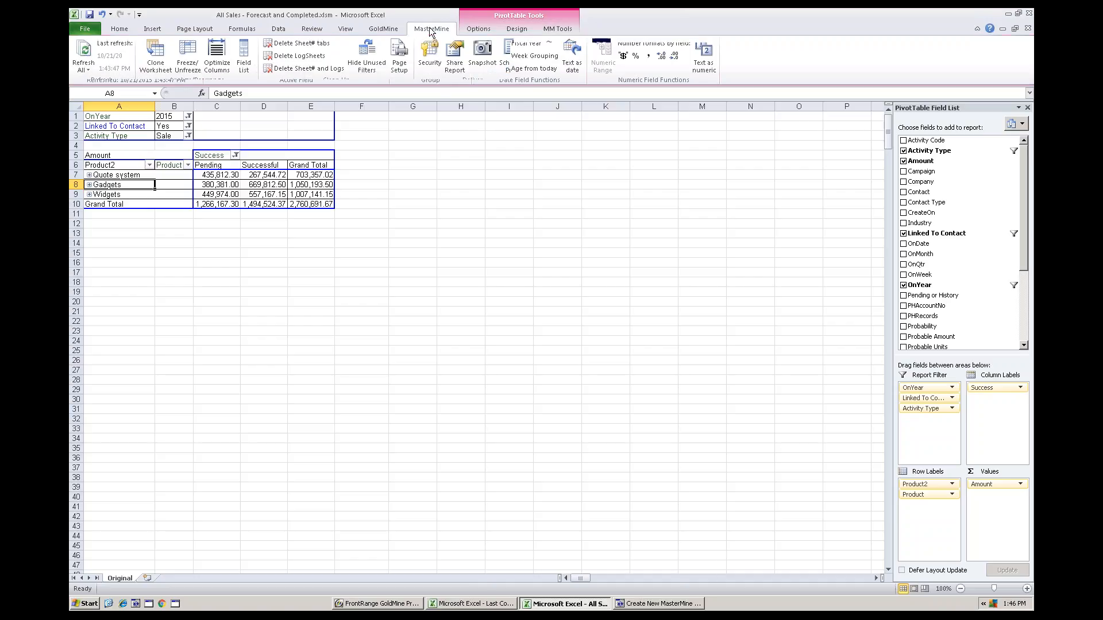
click(157, 54)
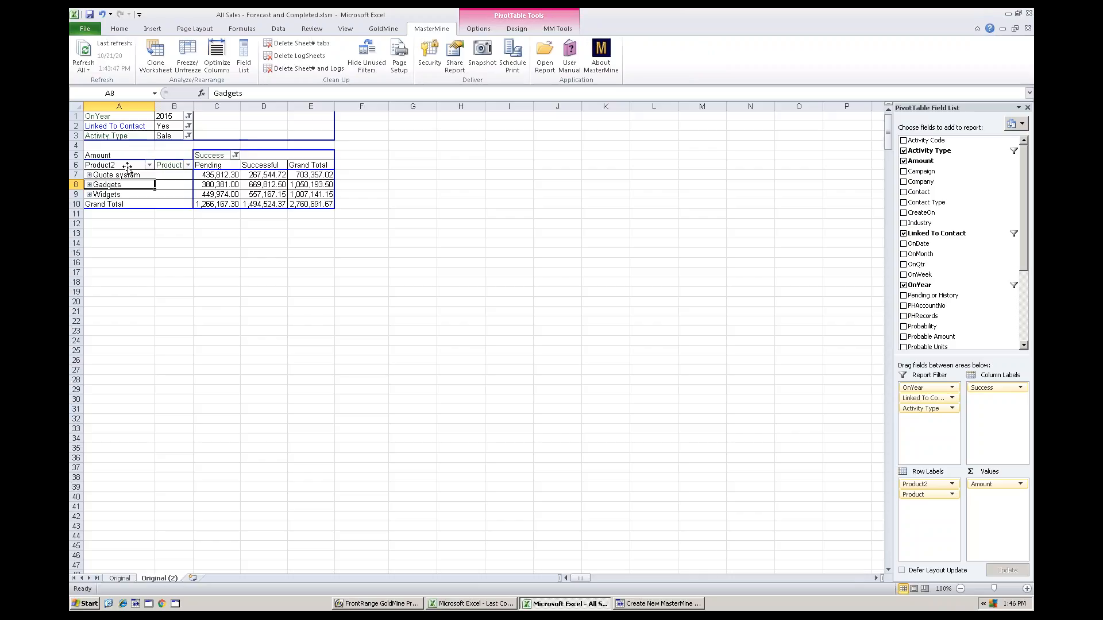
drag(127, 166, 135, 145)
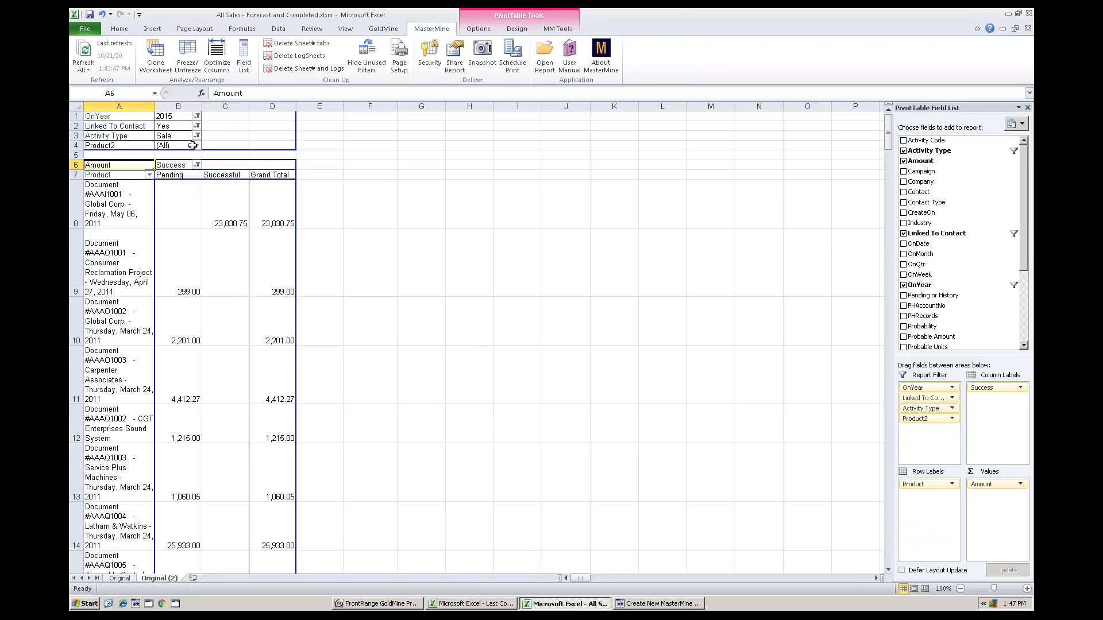
Filter the cloned pivot table's Product2 field to Gadgets only
click(196, 146)
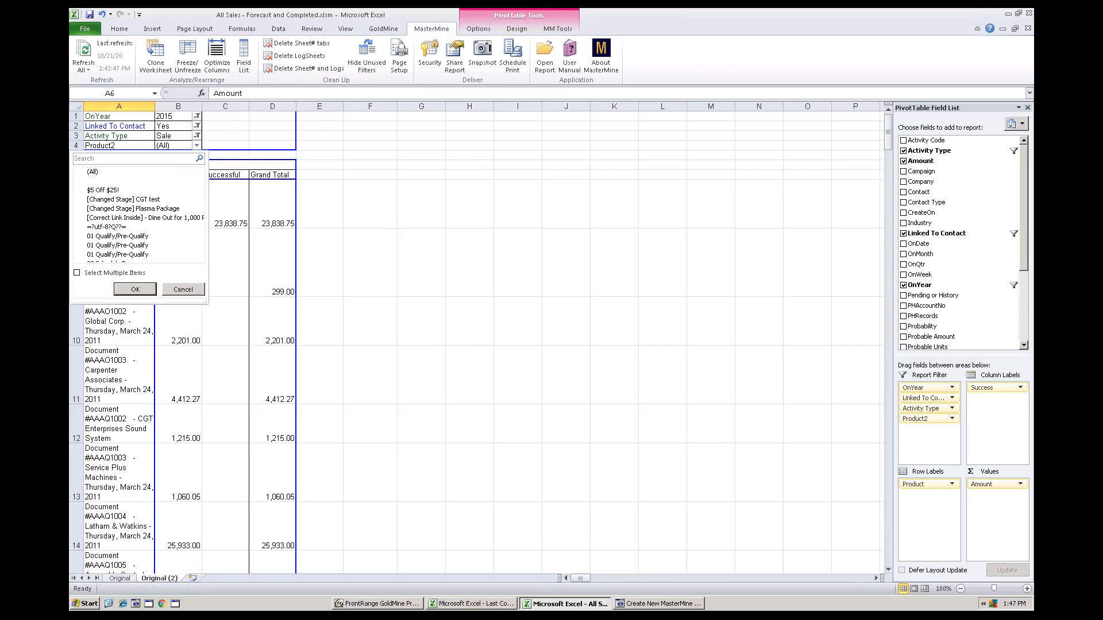
click(127, 201)
key(g)
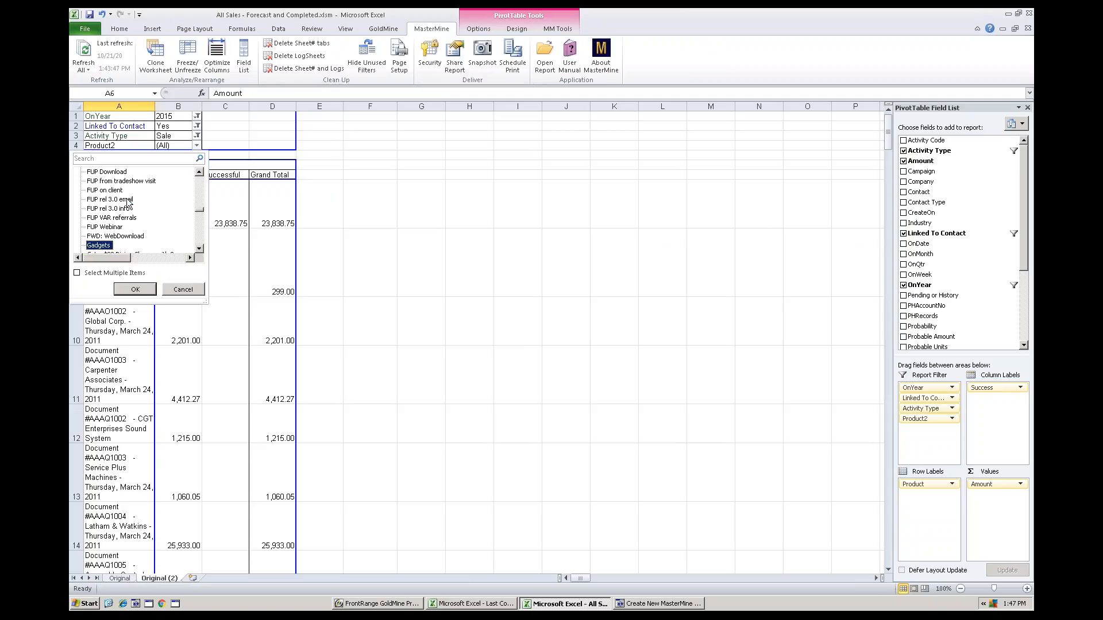
click(134, 290)
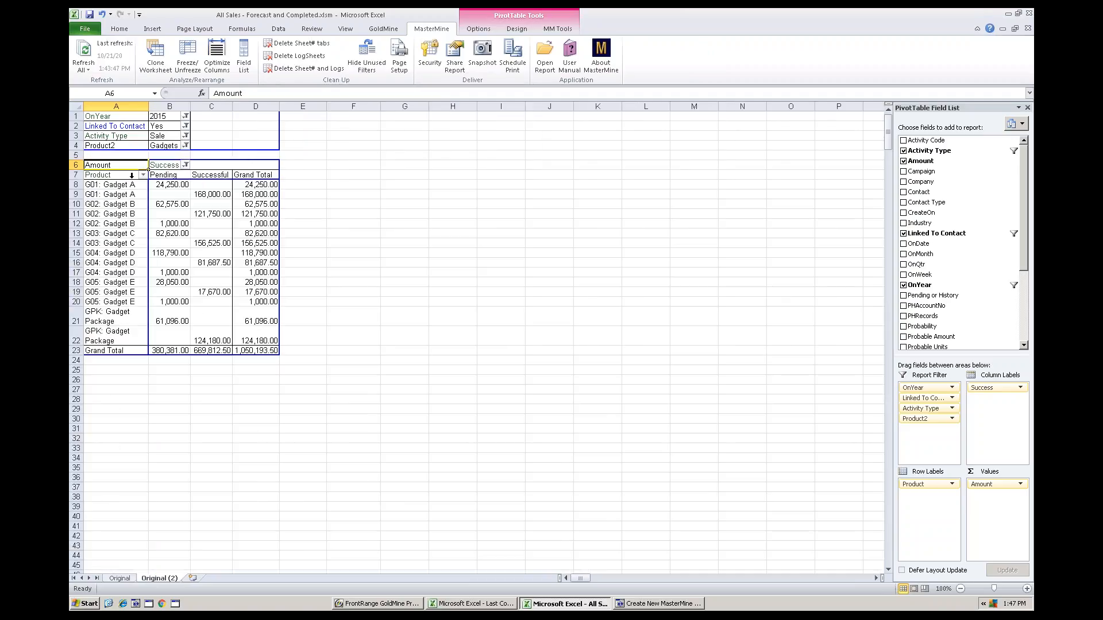
Move Product to the report filter and add Company and Probability as the row fields
click(118, 177)
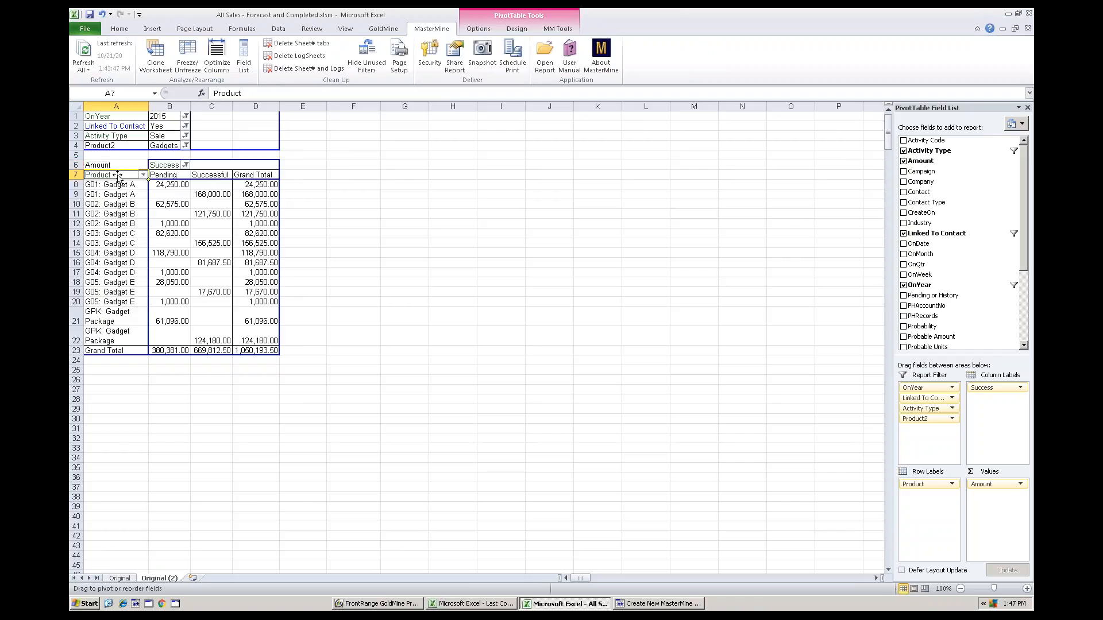
drag(118, 177, 118, 156)
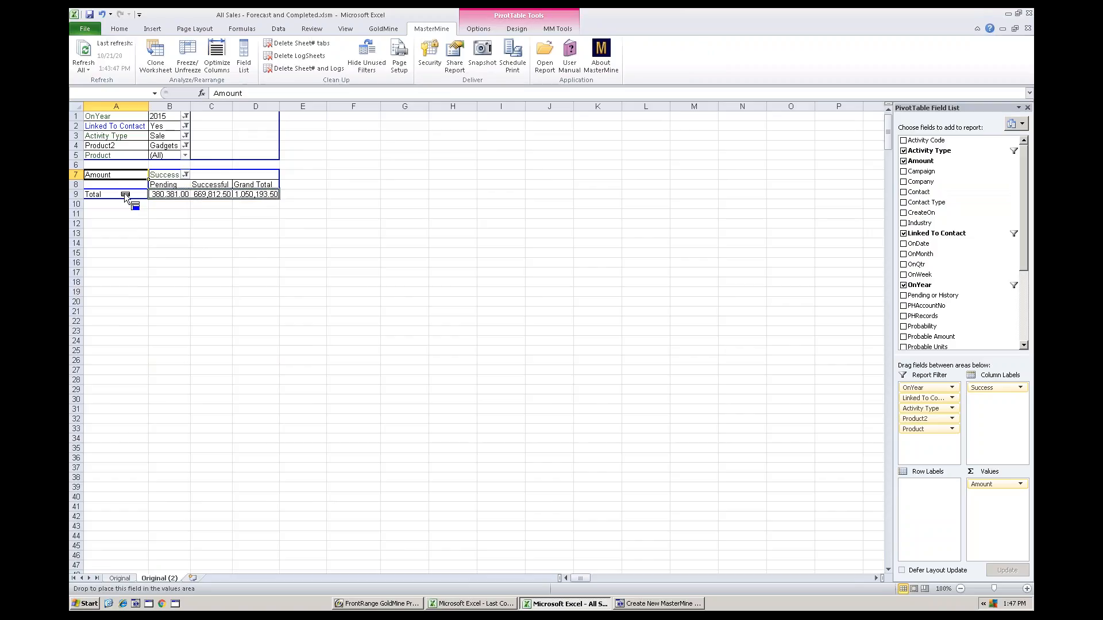
drag(922, 182, 118, 187)
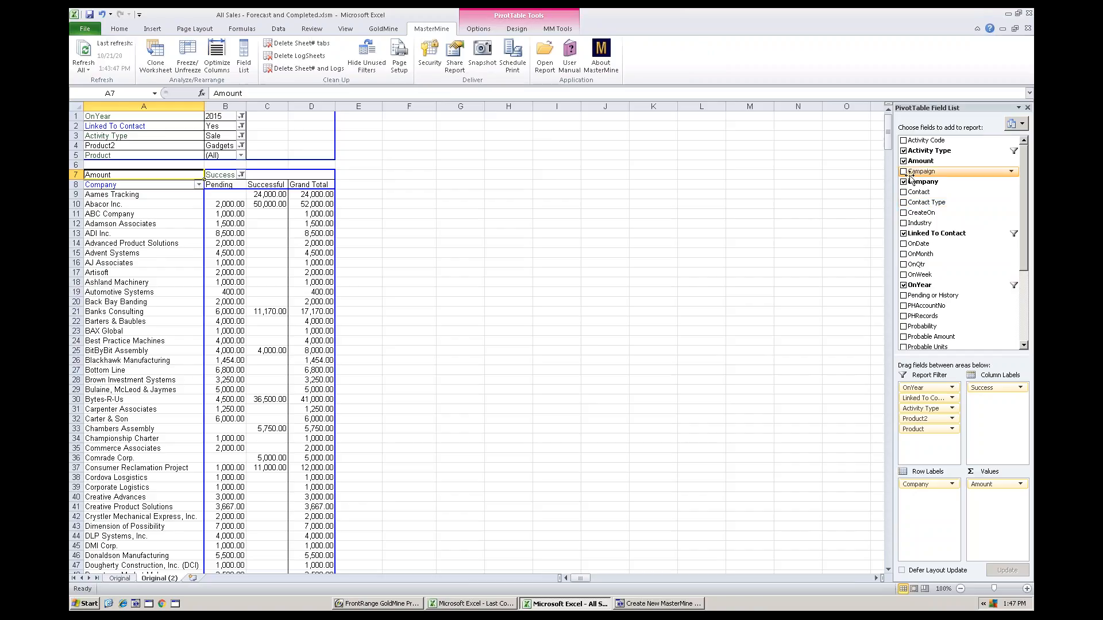
mouse_move(920, 181)
mouse_down()
mouse_move(224, 241)
mouse_move(929, 216)
mouse_move(926, 183)
mouse_up()
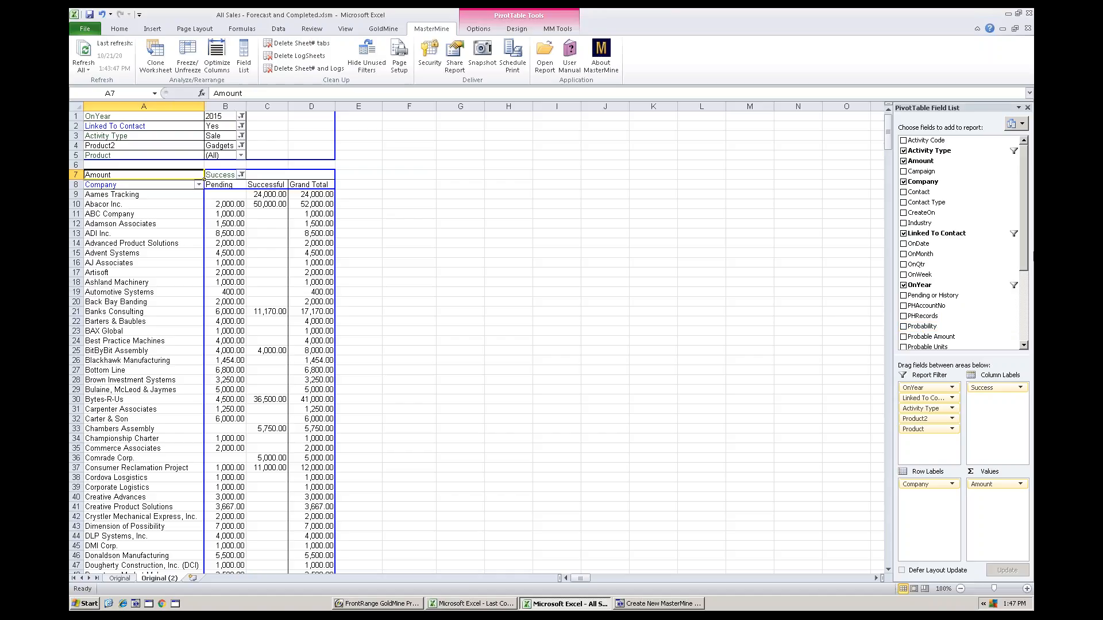
drag(1026, 252, 1025, 252)
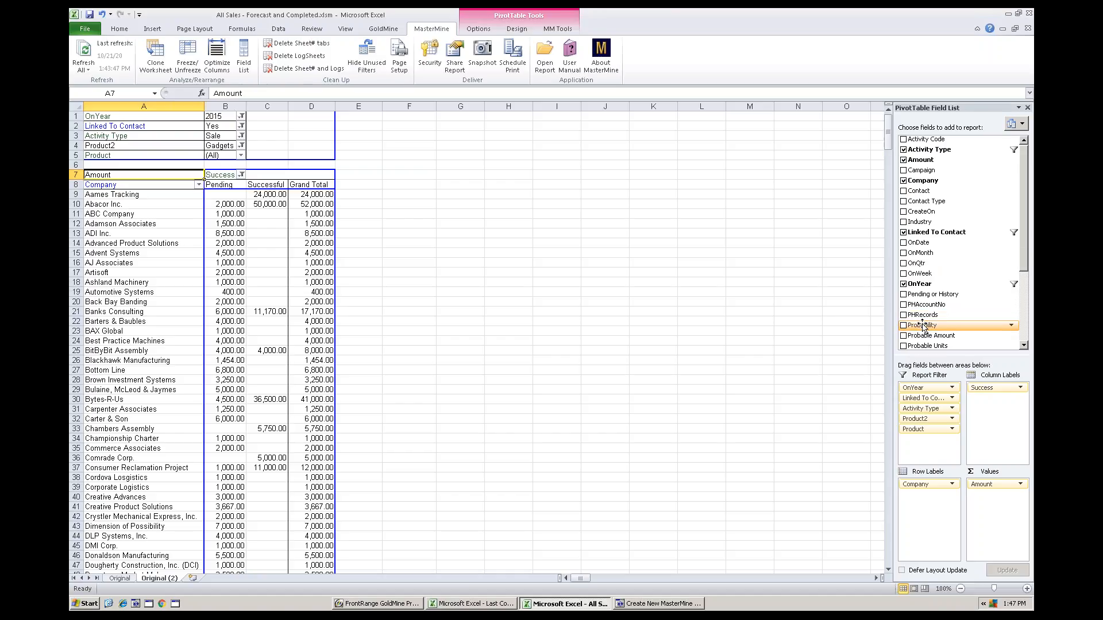
drag(922, 326, 201, 295)
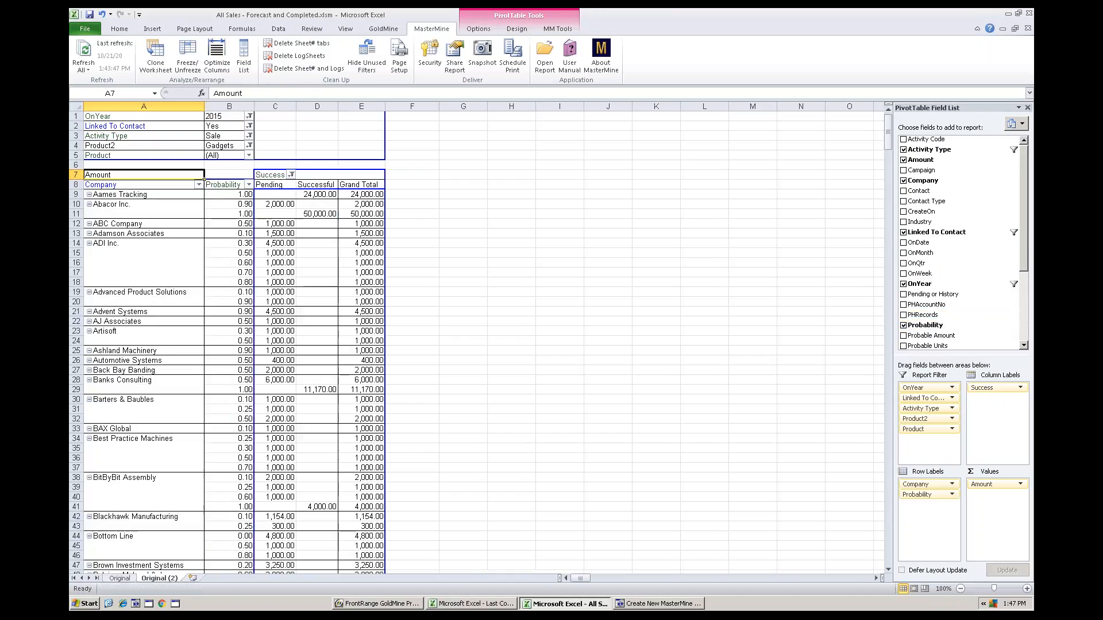
Exclude probabilities 0.00, 0.01, 0.10 and 0.20, and move Probability to the column labels after Success
click(248, 186)
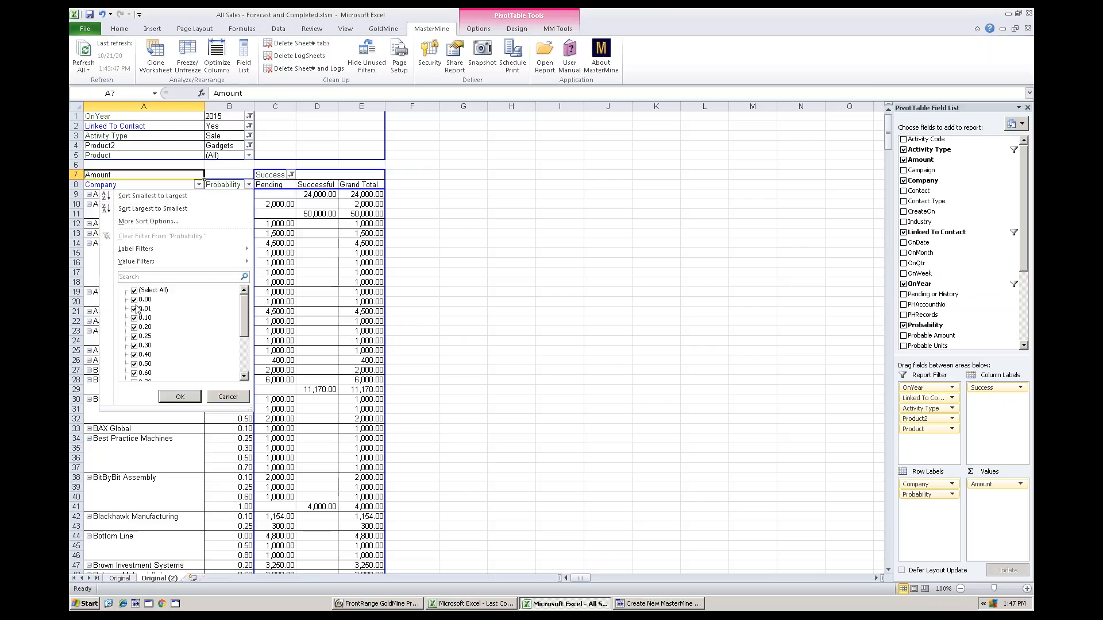
click(134, 299)
click(134, 308)
click(134, 318)
click(133, 327)
click(178, 400)
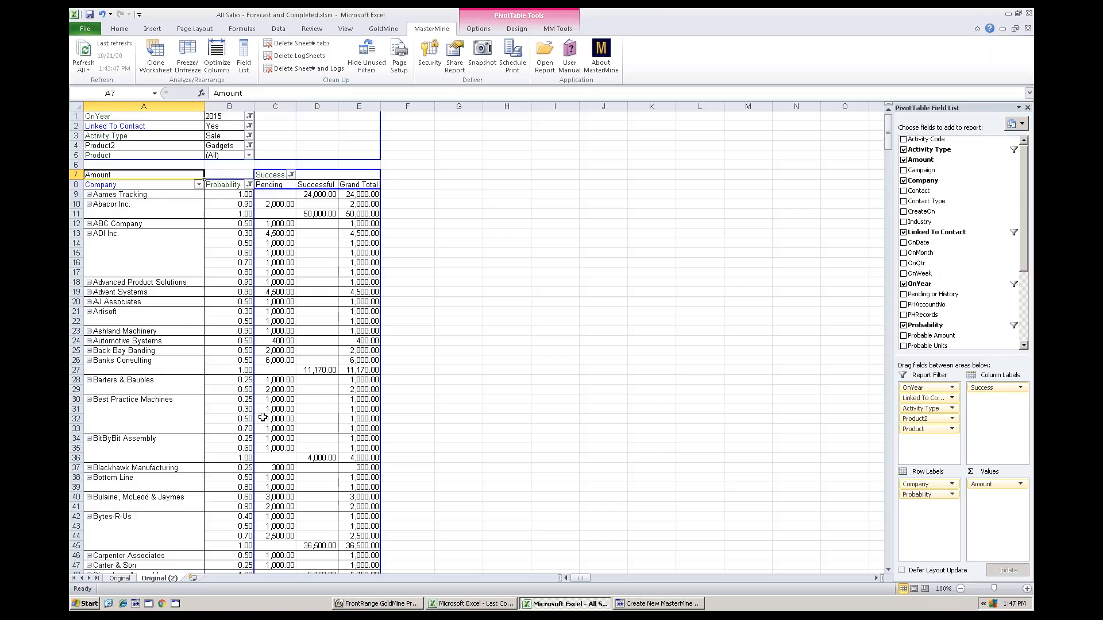
click(237, 187)
drag(238, 188, 280, 193)
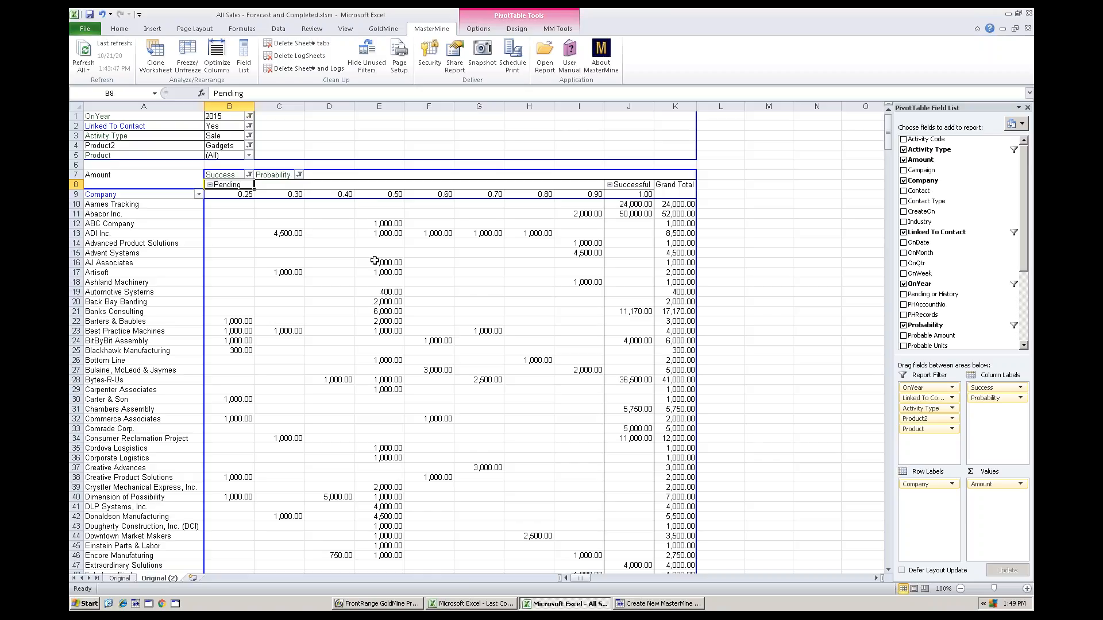
Enable "Save workbook without data" in MasterMine's workbook-wide security settings and save them
click(429, 63)
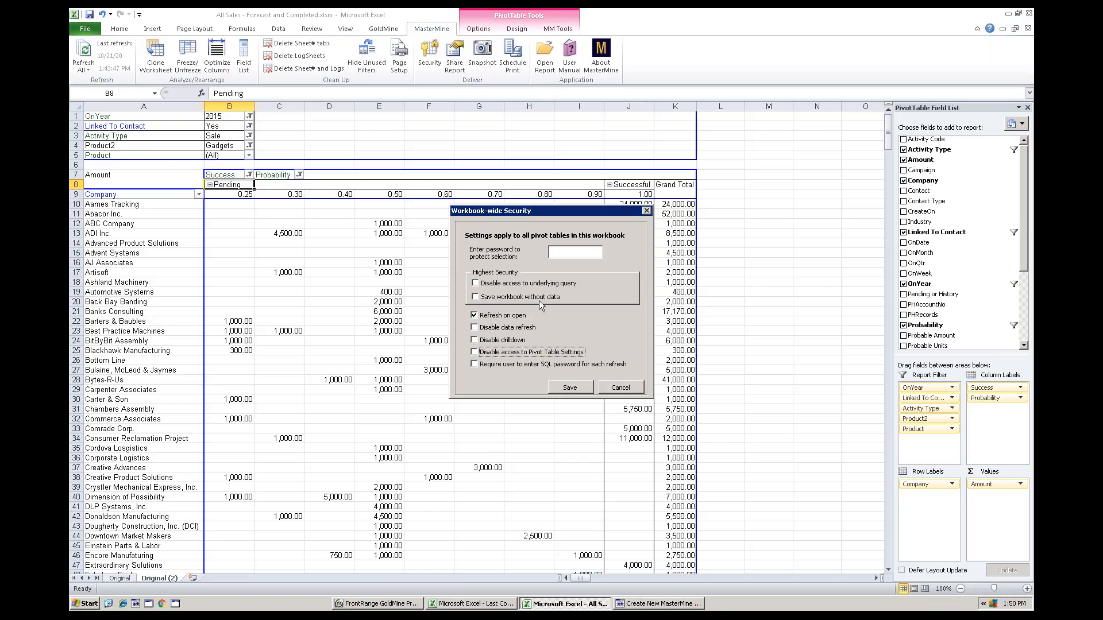
click(475, 298)
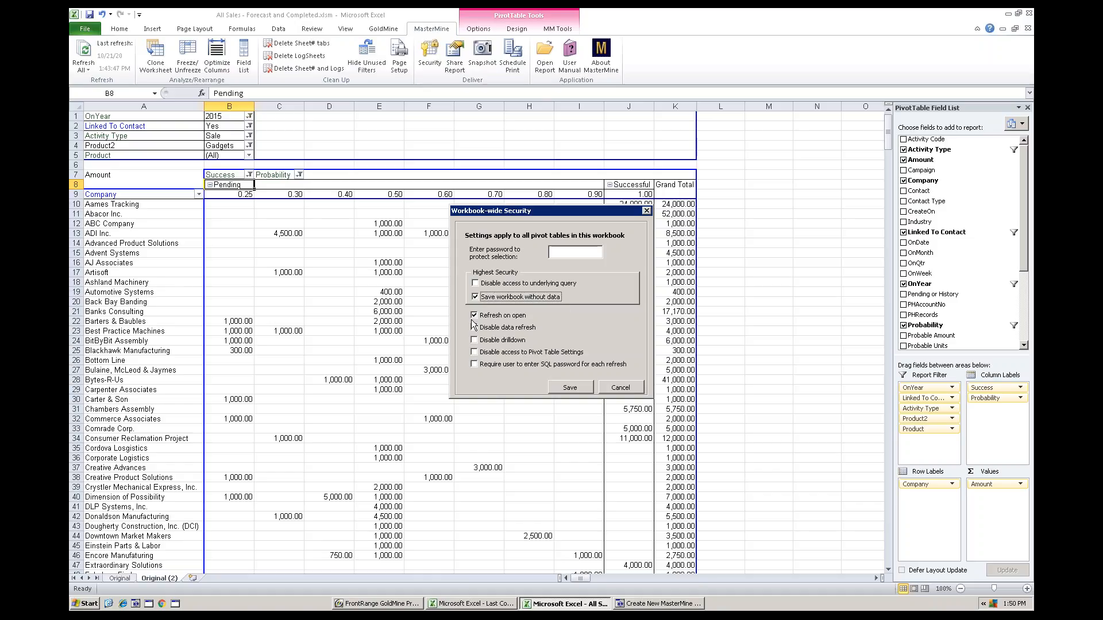
click(578, 388)
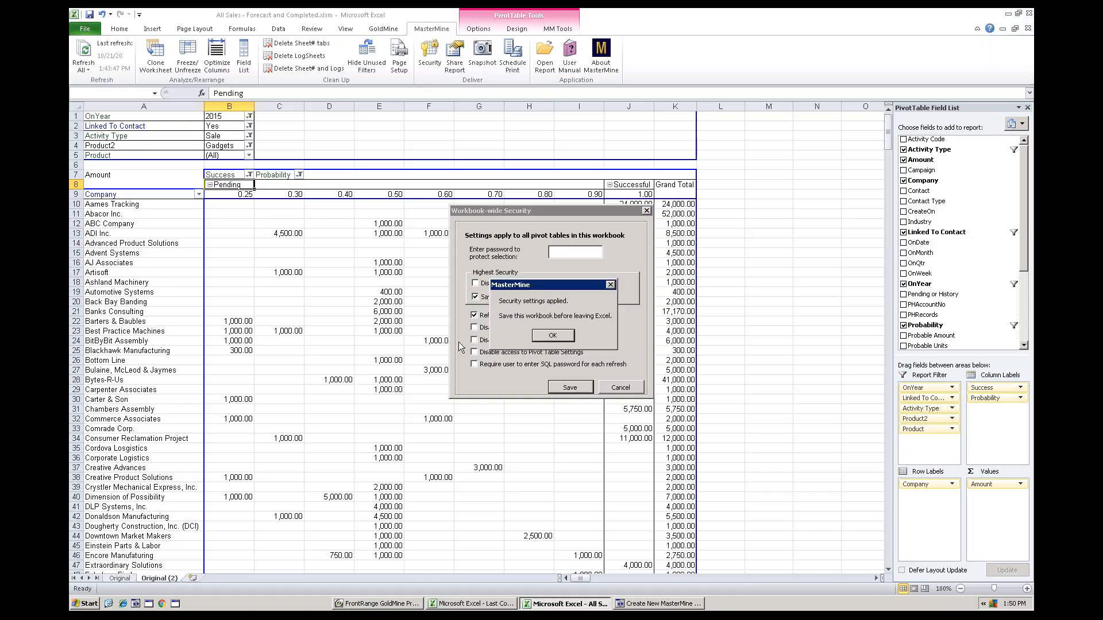
click(533, 339)
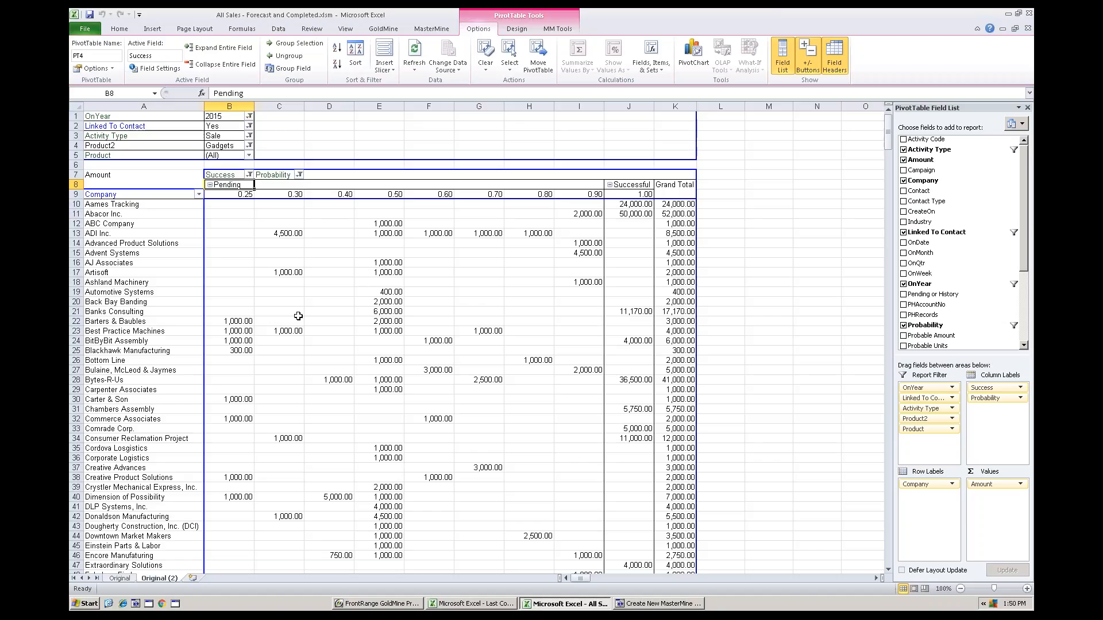
Review the workbook-wide security options, including the protection password field, and close them without saving
click(286, 273)
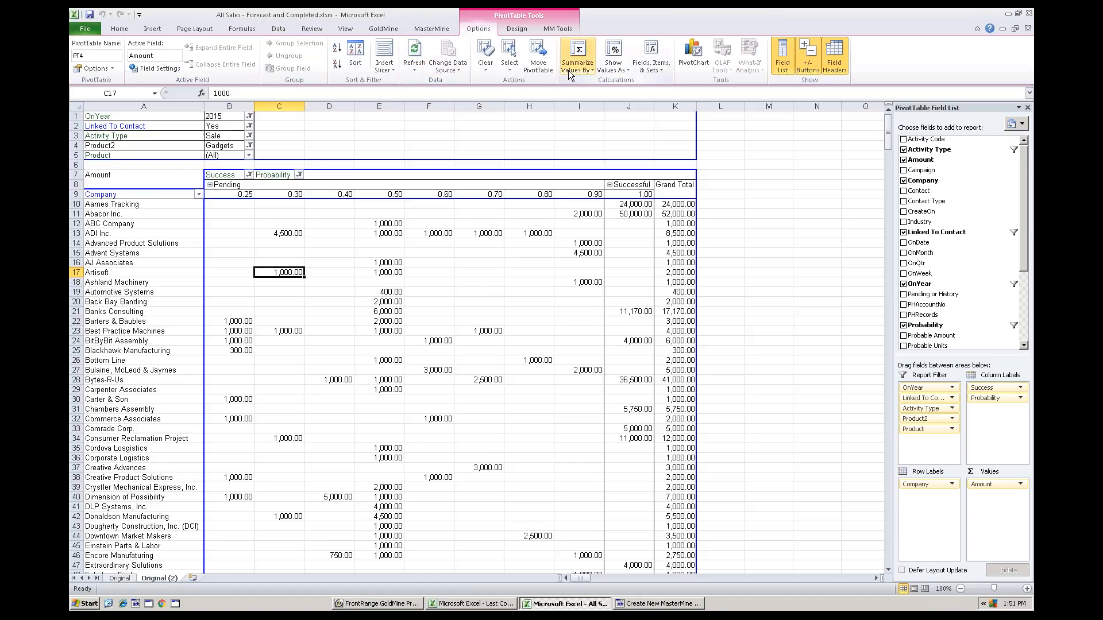
click(433, 29)
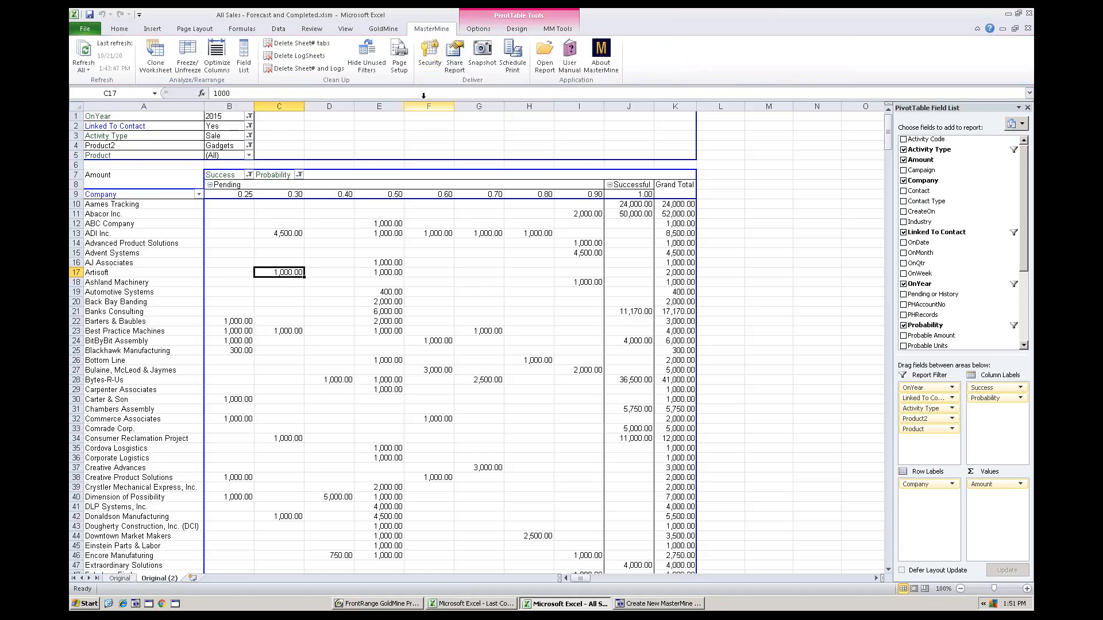
click(428, 56)
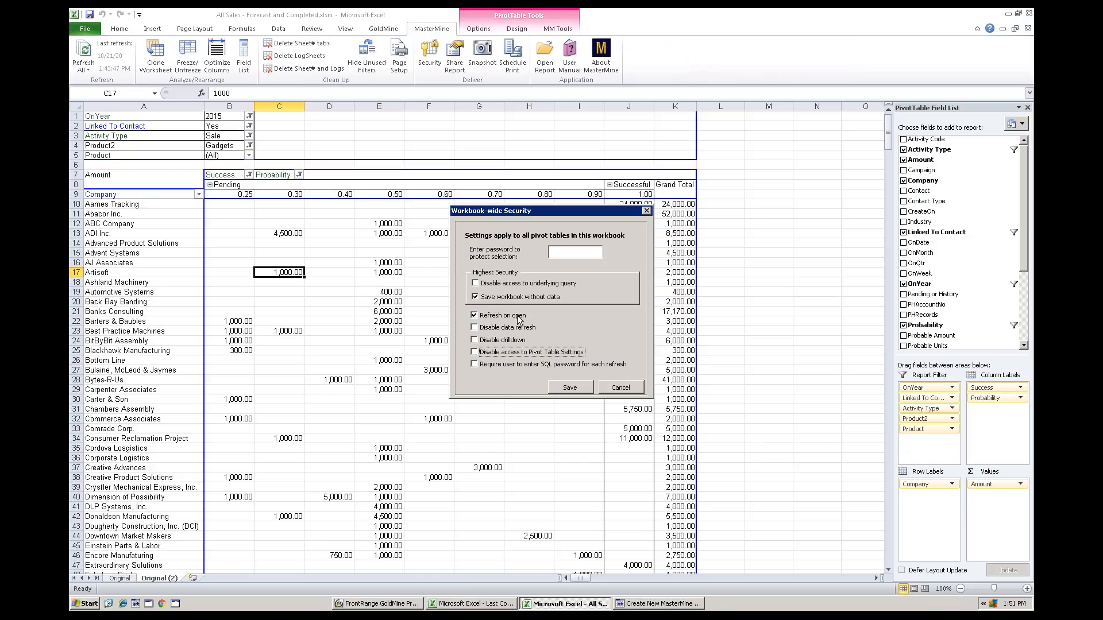
click(552, 252)
click(621, 389)
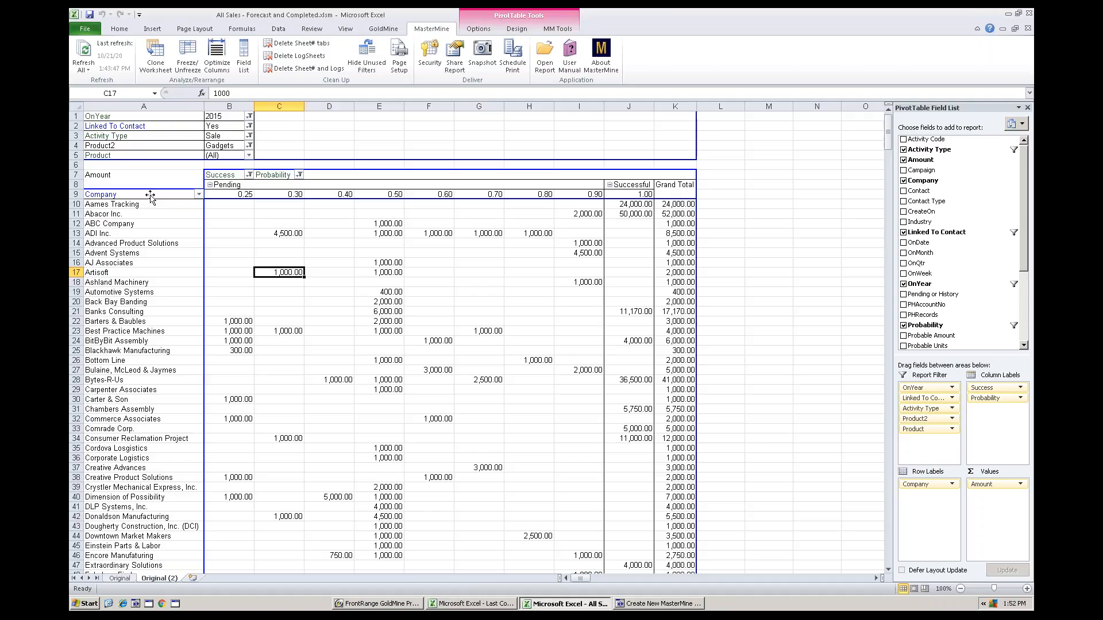
Move Company to the report filter and bring Product2 back as the row field, with all product groups included
drag(151, 196, 118, 215)
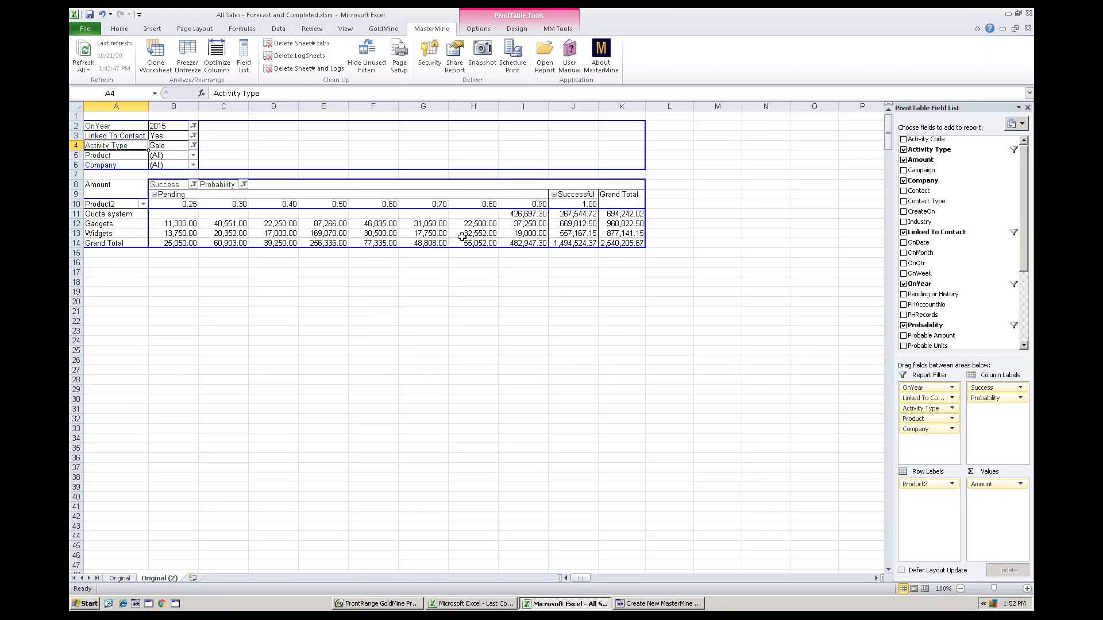
Insert a stacked column PivotChart and place it below the pivot table, starting near row 18
click(520, 28)
click(486, 34)
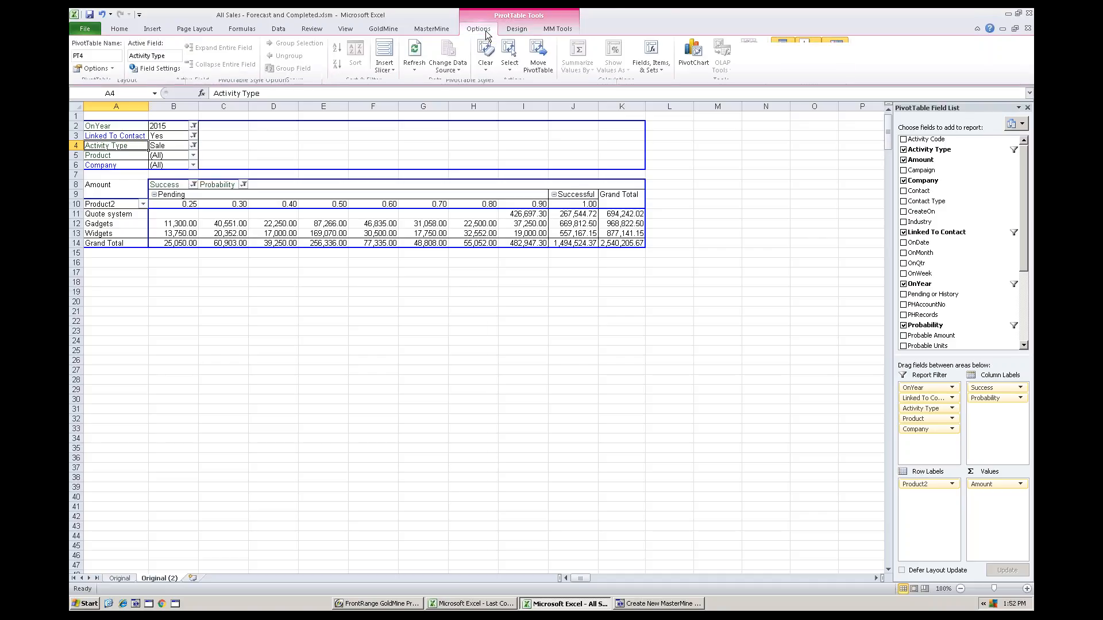
click(696, 56)
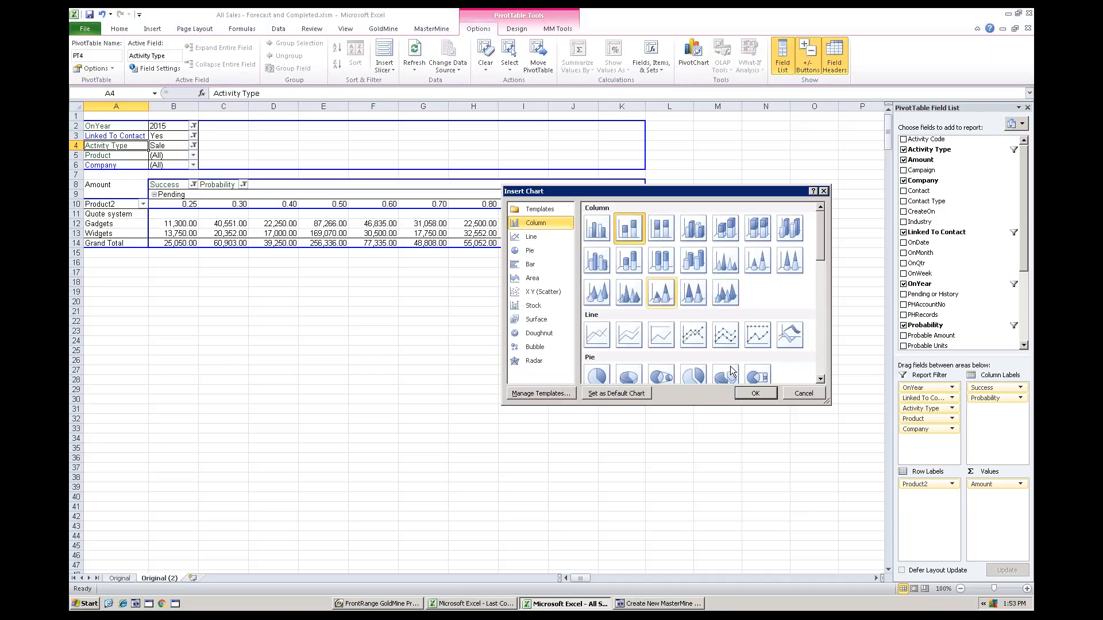
click(750, 393)
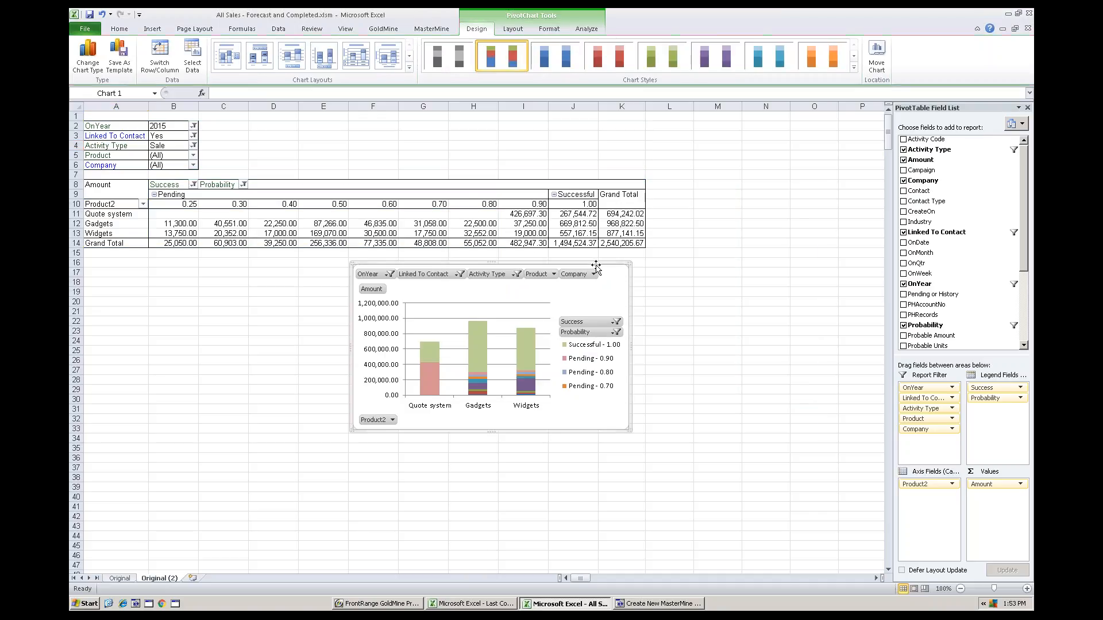
drag(509, 266, 280, 288)
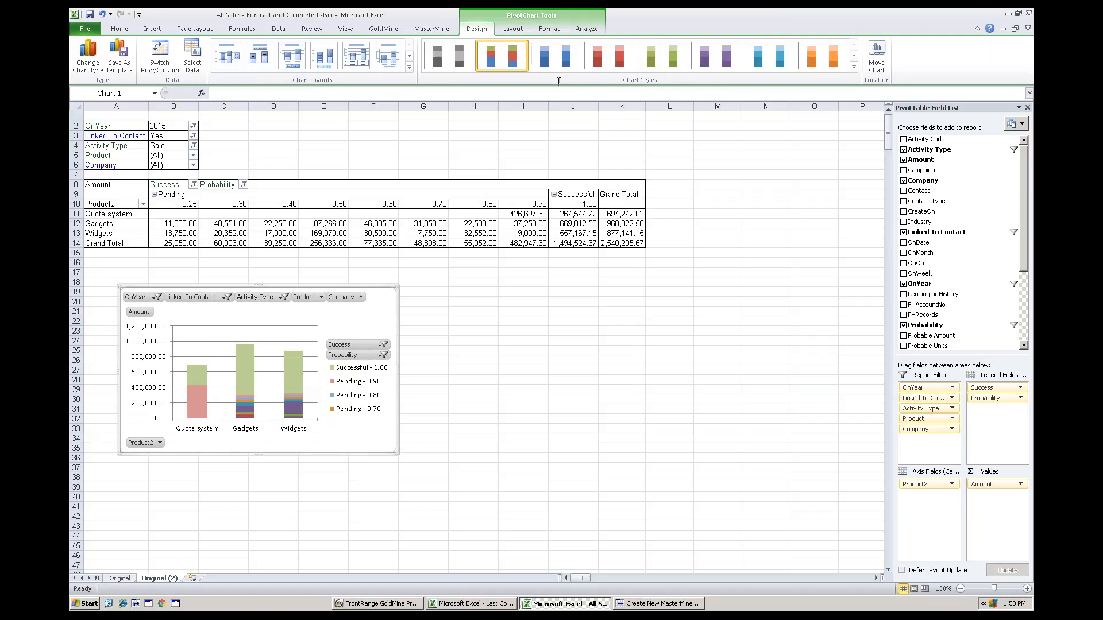
Apply the multicolour chart style with a black background and hide the report filter field buttons on the chart
click(851, 69)
click(503, 219)
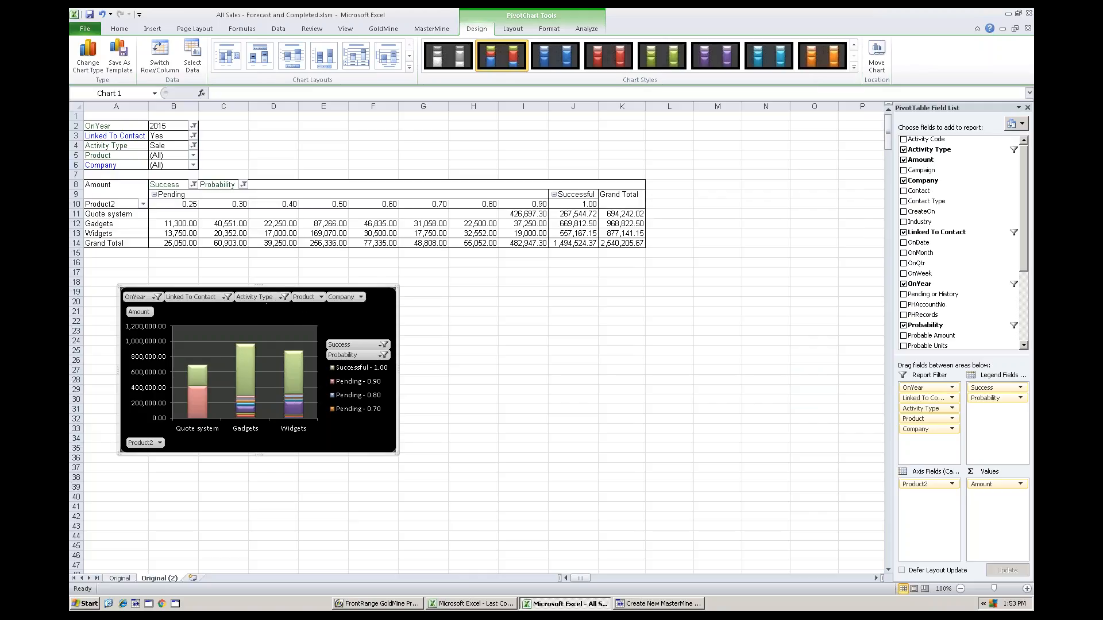
right_click(259, 297)
click(333, 415)
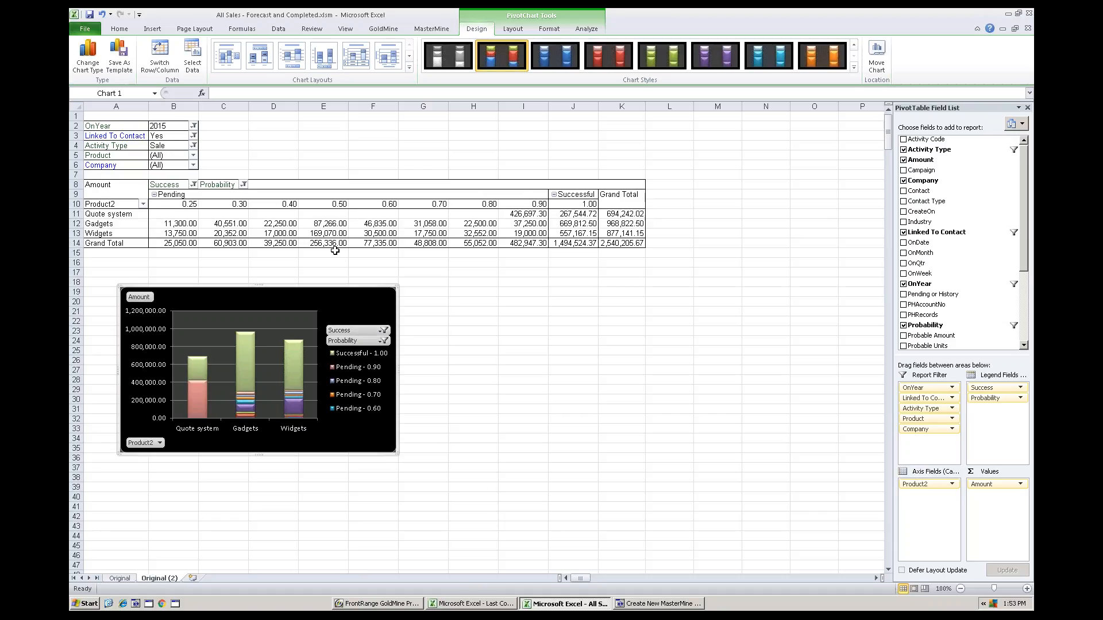
Save the workbook and enlarge the chart to about column I and row 44
click(89, 16)
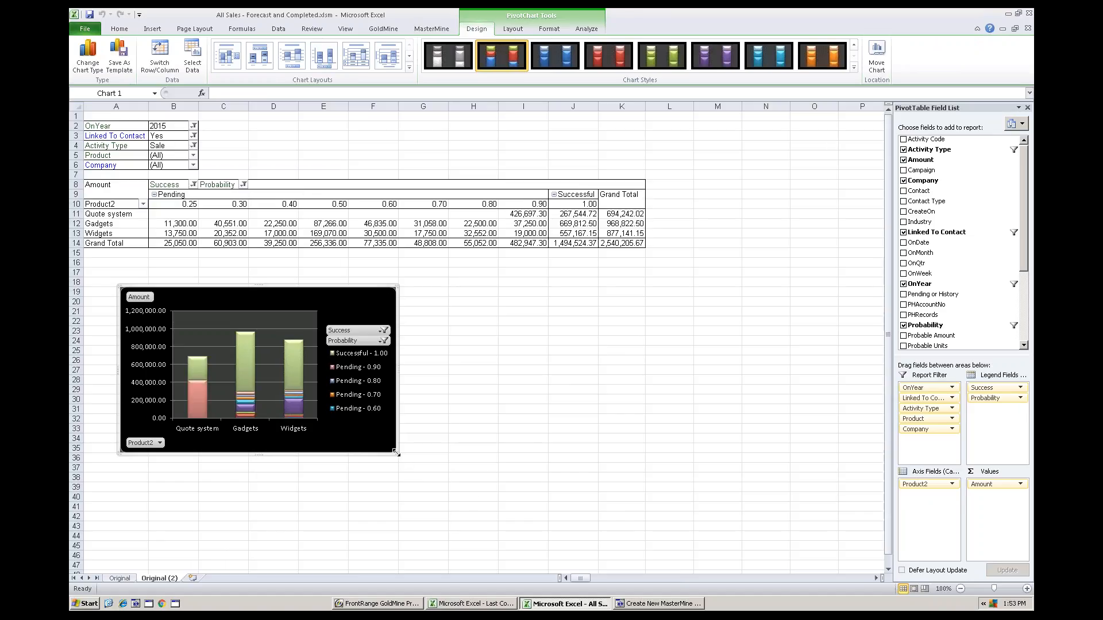
drag(397, 454, 514, 518)
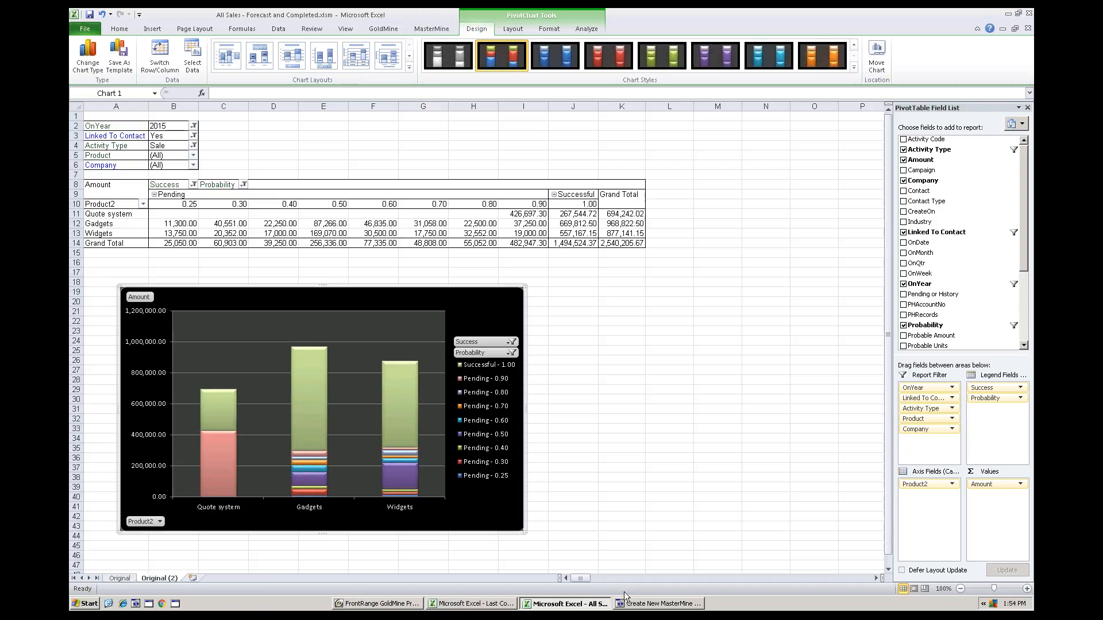
Switch to the PowerPoint slide show with the "GoldMine Results" slide
key(alt+Tab)
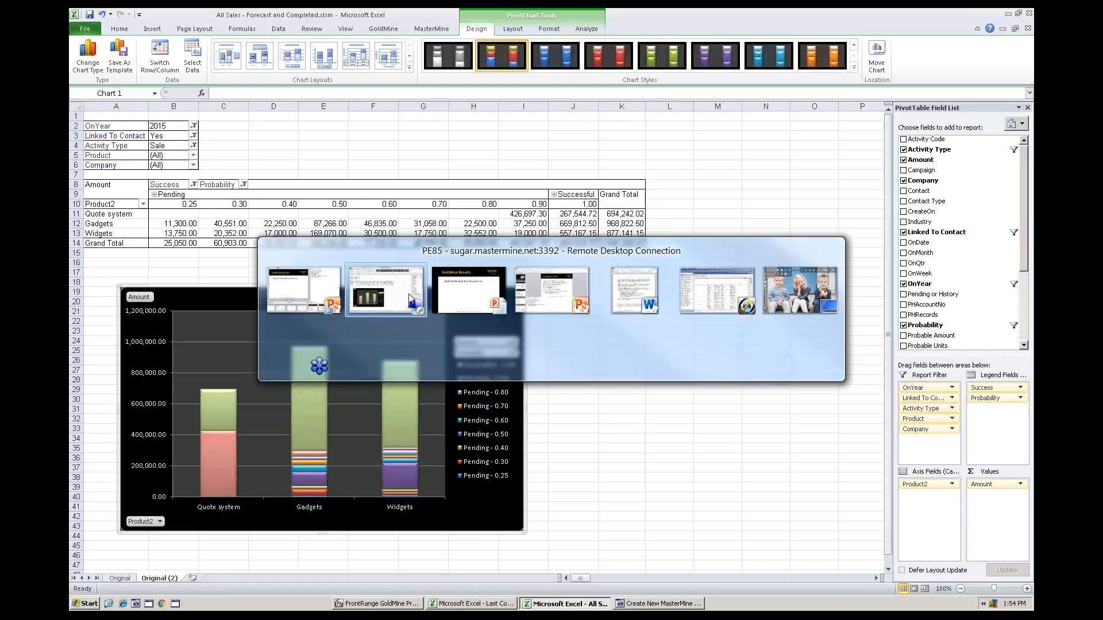
click(449, 293)
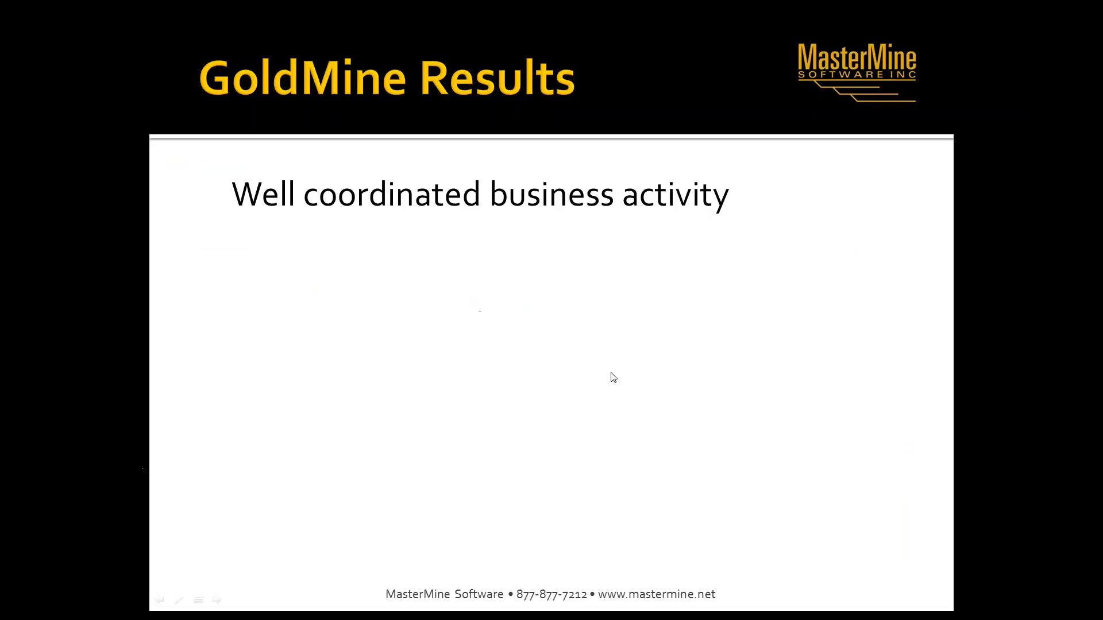